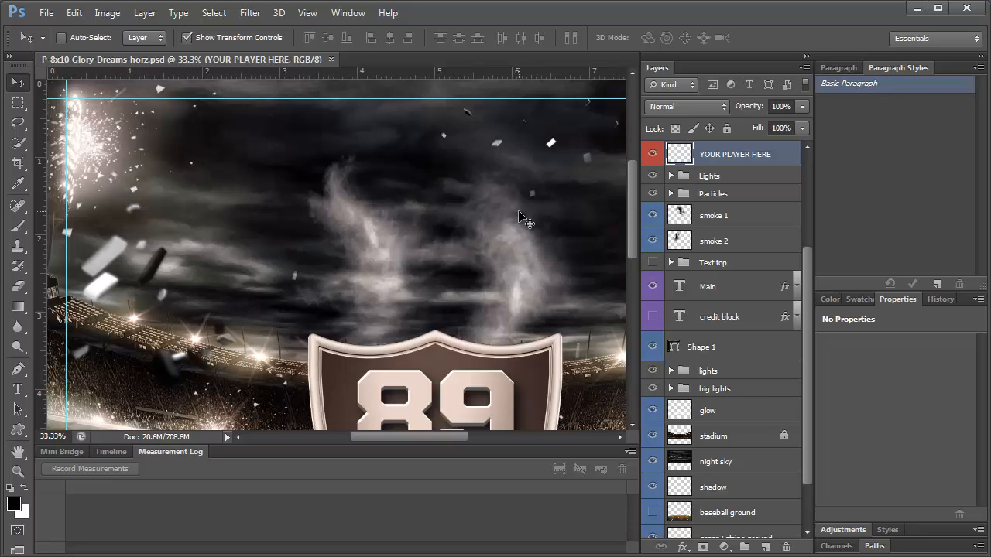
# Fit the poster on screen, open baseball-player.psd, then return to the Glory Dreams poster
pyautogui.hotkey('ctrl', '0')
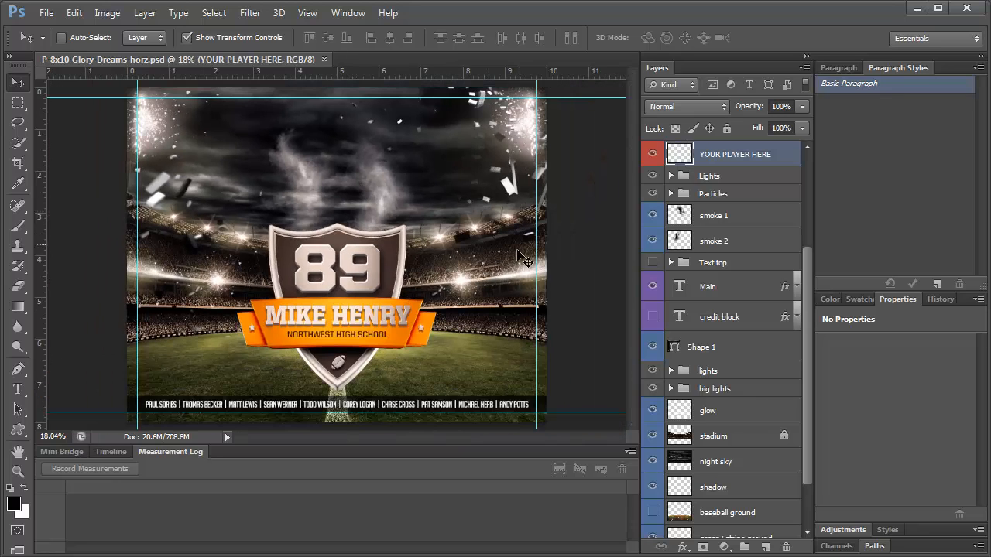
pyautogui.click(46, 13)
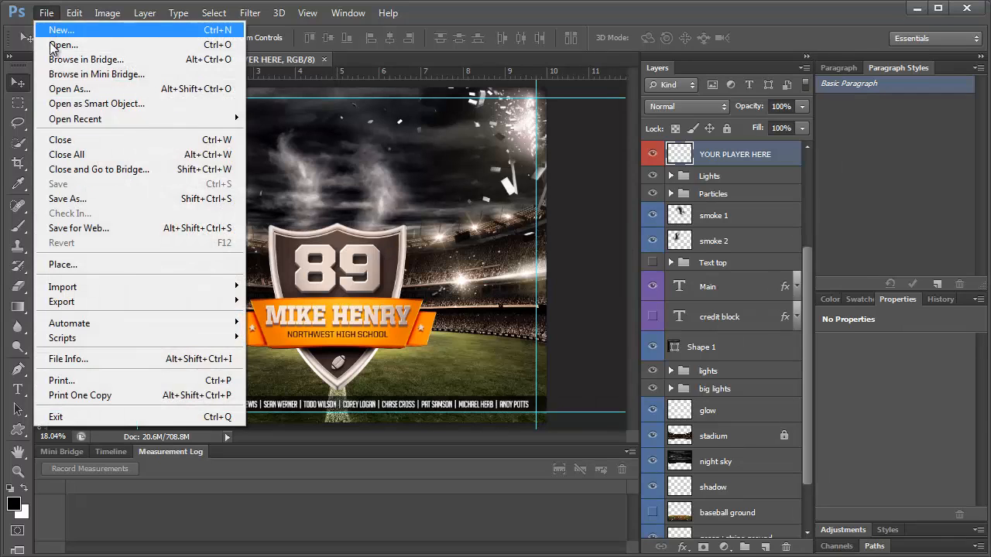
pyautogui.click(51, 43)
pyautogui.click(567, 170)
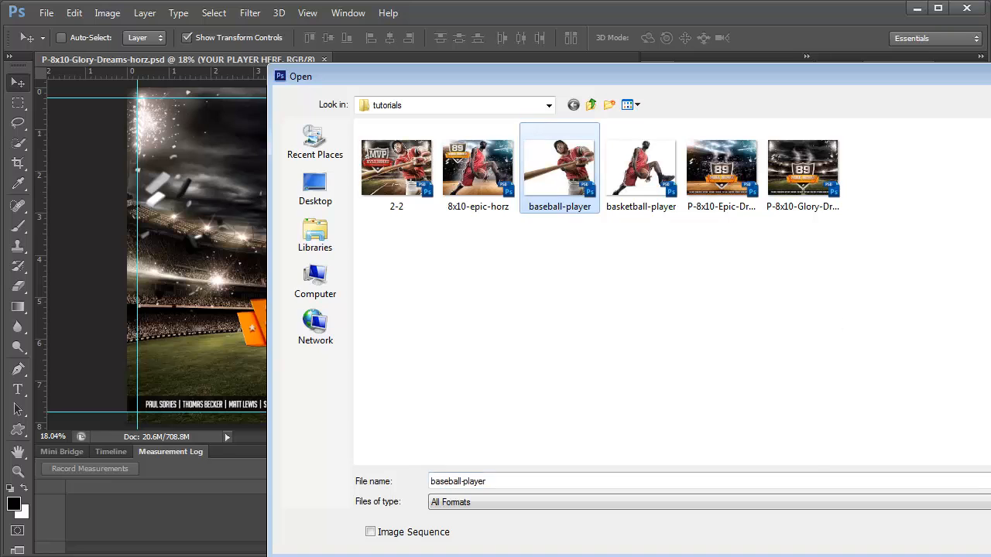
pyautogui.press('Return')
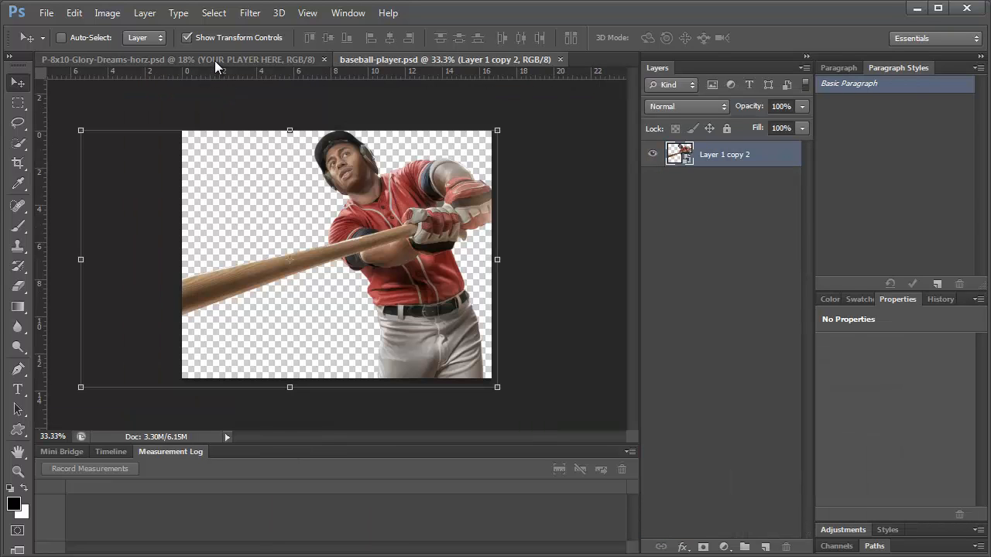
pyautogui.click(214, 60)
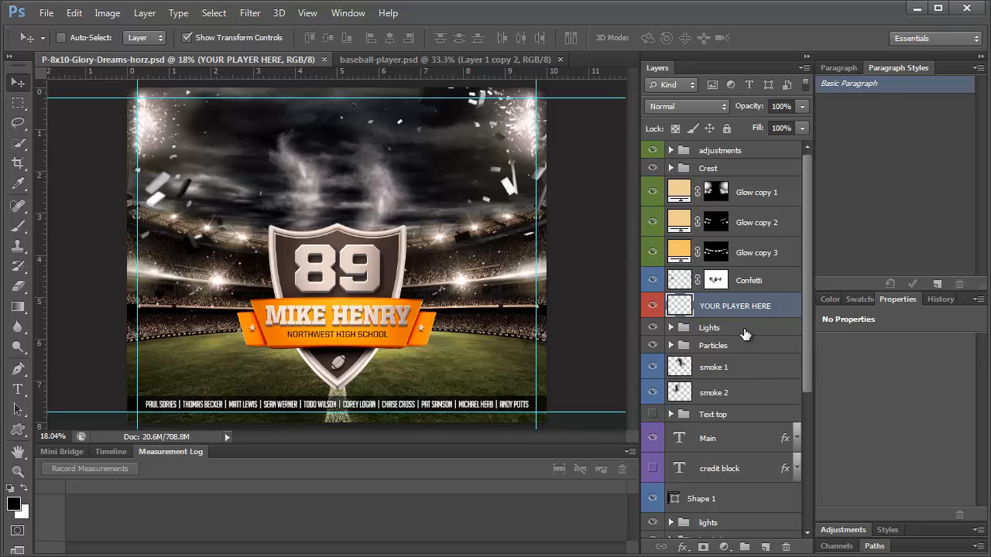
# Try several warming Photo Filter presets, then leave the photo filter adjustment hidden
pyautogui.click(671, 151)
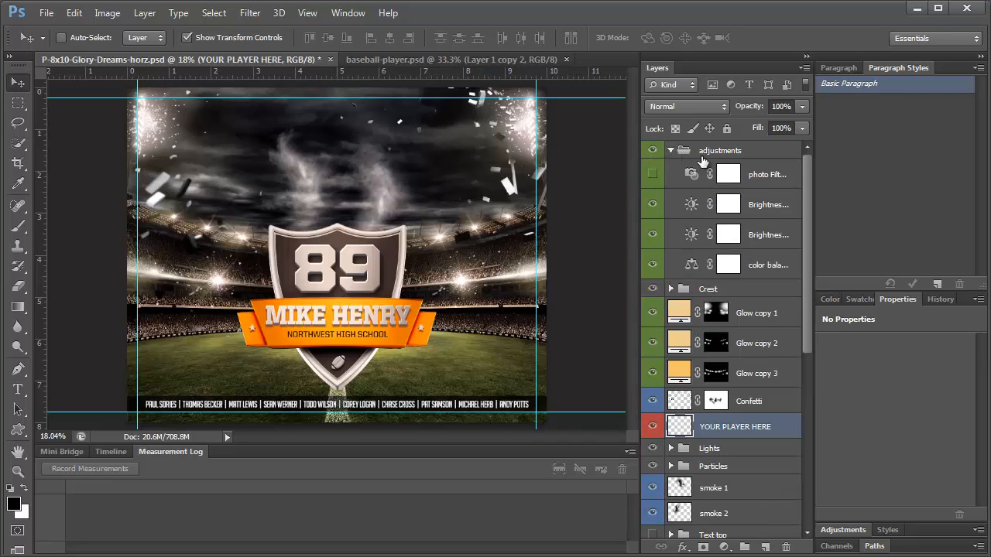
pyautogui.click(654, 176)
pyautogui.click(694, 179)
pyautogui.click(652, 174)
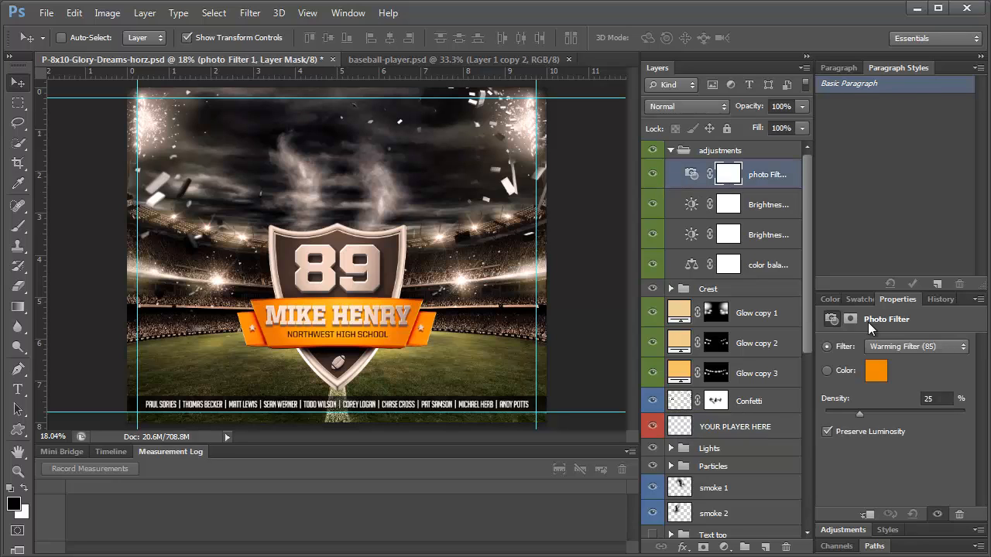
pyautogui.click(877, 345)
pyautogui.click(887, 360)
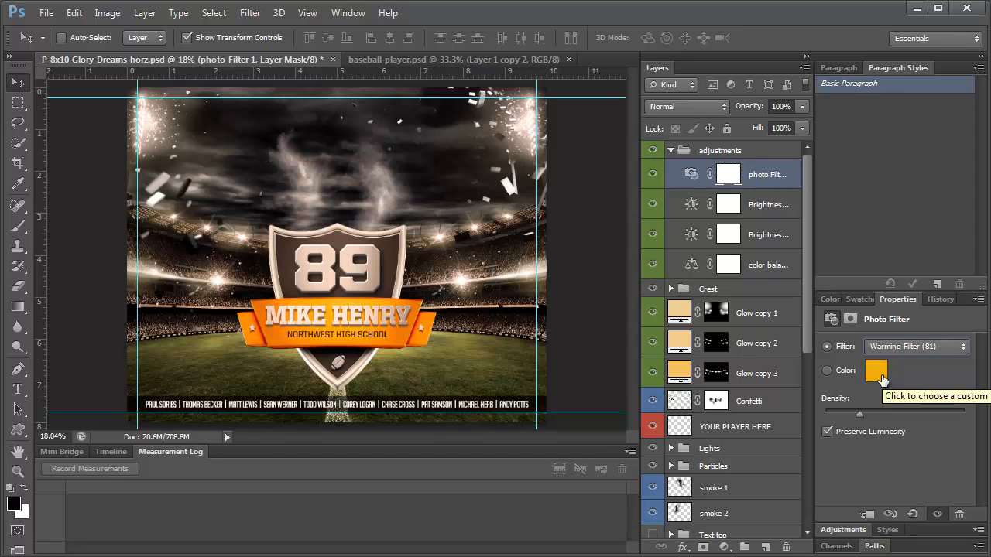
pyautogui.press('Down')
pyautogui.press('Down')
pyautogui.press('Down')
pyautogui.press('Down')
pyautogui.press('Down')
pyautogui.press('Down')
pyautogui.press('Down')
pyautogui.press('Down')
pyautogui.press('Down')
pyautogui.press('Down')
pyautogui.press('Down')
pyautogui.press('Down')
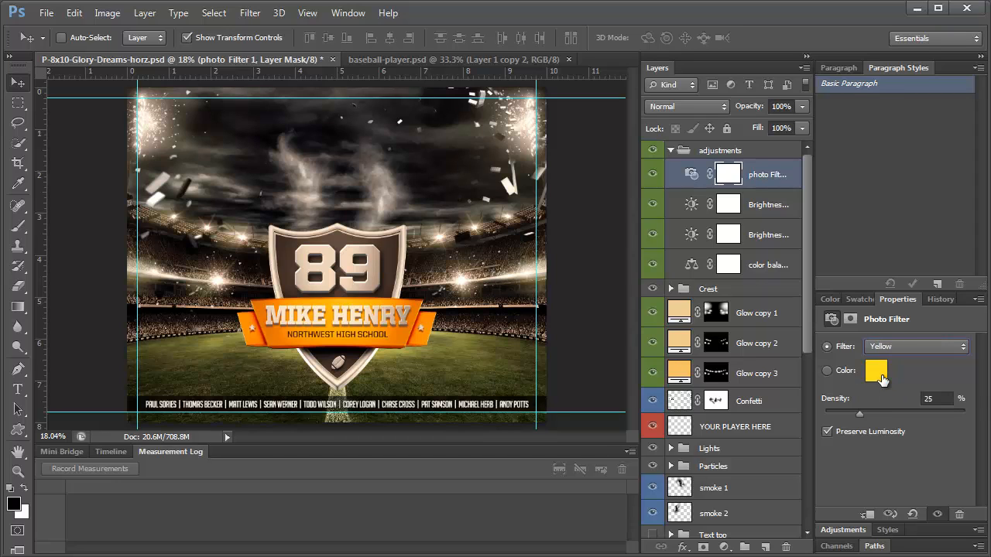
pyautogui.press('Down')
pyautogui.press('Down')
pyautogui.press('Down')
pyautogui.press('Down')
pyautogui.press('Down')
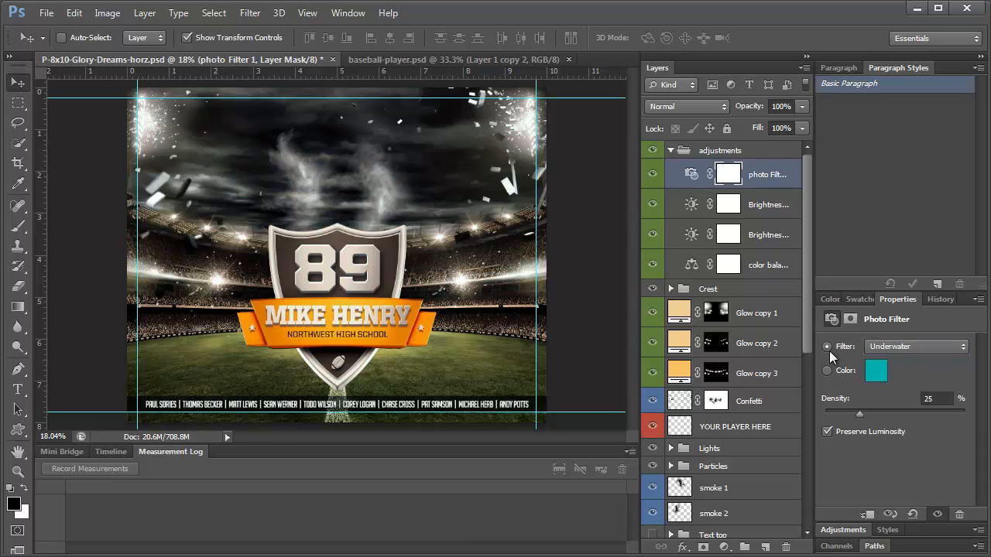
pyautogui.click(652, 174)
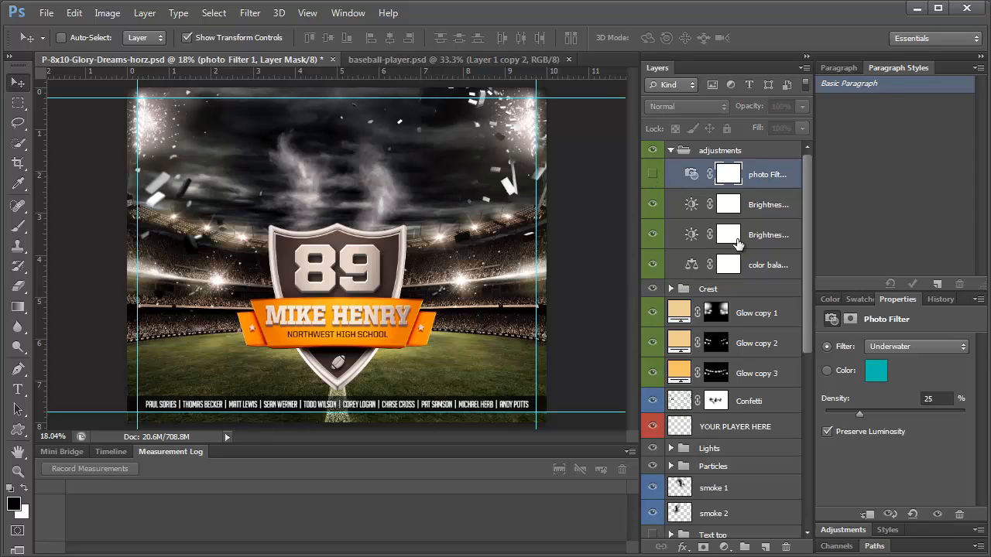
# Adjust the first Brightness/Contrast layer's brightness and contrast, then view the second one's settings
pyautogui.click(652, 204)
pyautogui.click(653, 203)
pyautogui.click(688, 208)
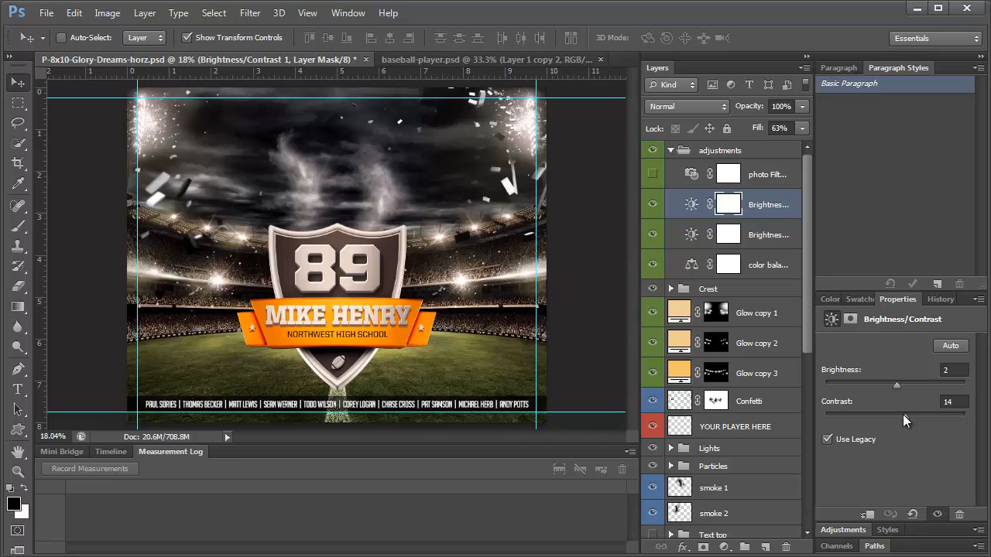
pyautogui.moveTo(903, 414); pyautogui.dragTo(884, 380)
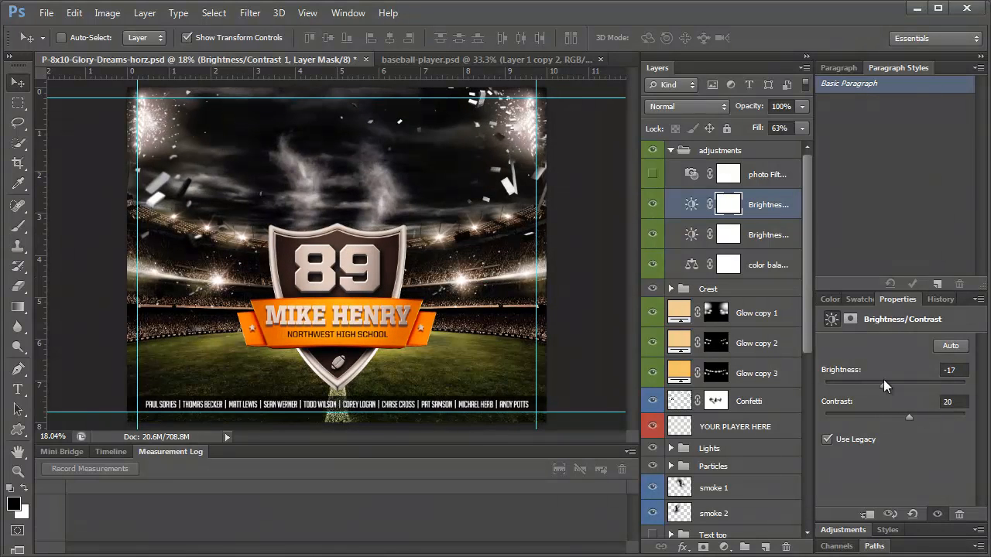
pyautogui.click(729, 236)
# Shift Color Balance midtones toward red, balance Highlights at -12, -2, -8, and dock History
pyautogui.click(653, 265)
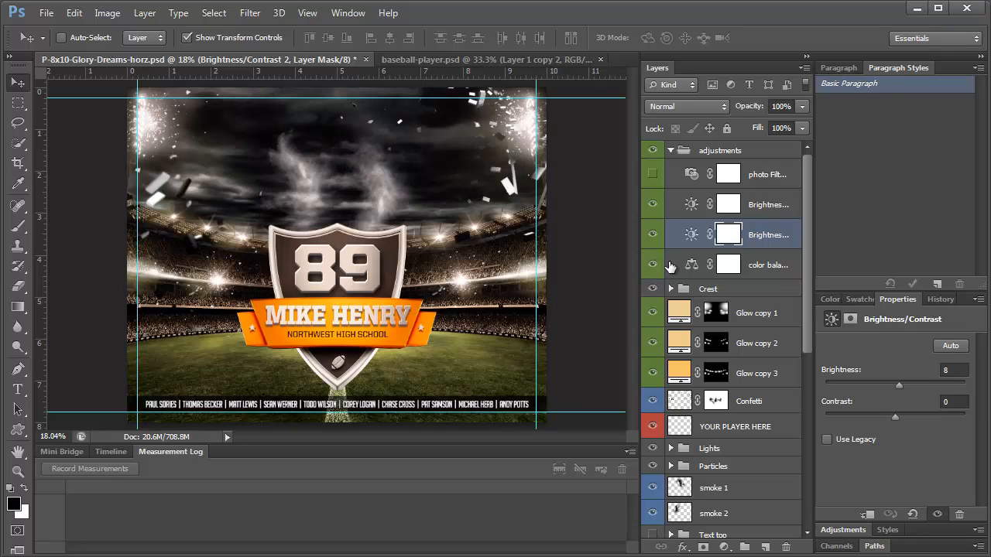
pyautogui.click(689, 265)
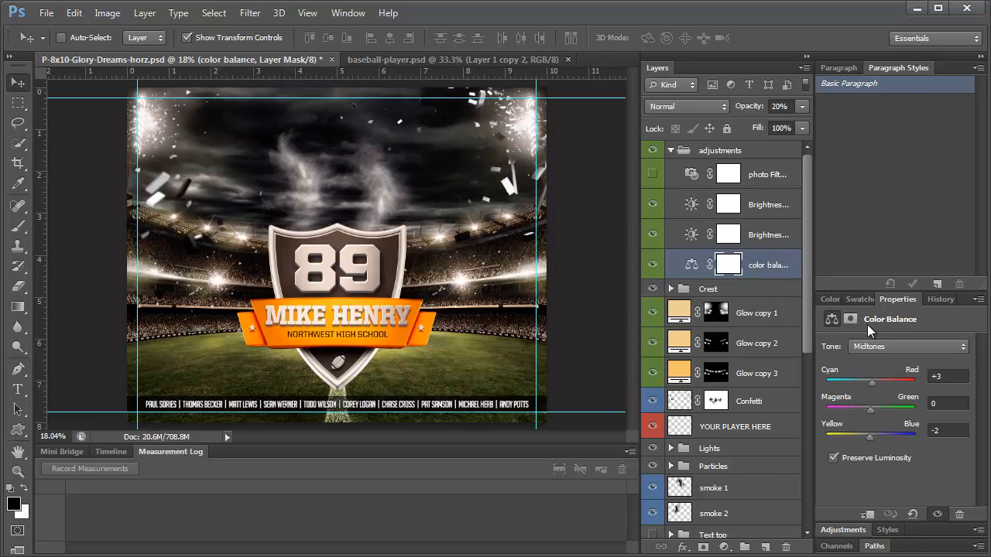
pyautogui.moveTo(872, 384); pyautogui.dragTo(906, 383)
pyautogui.click(876, 350)
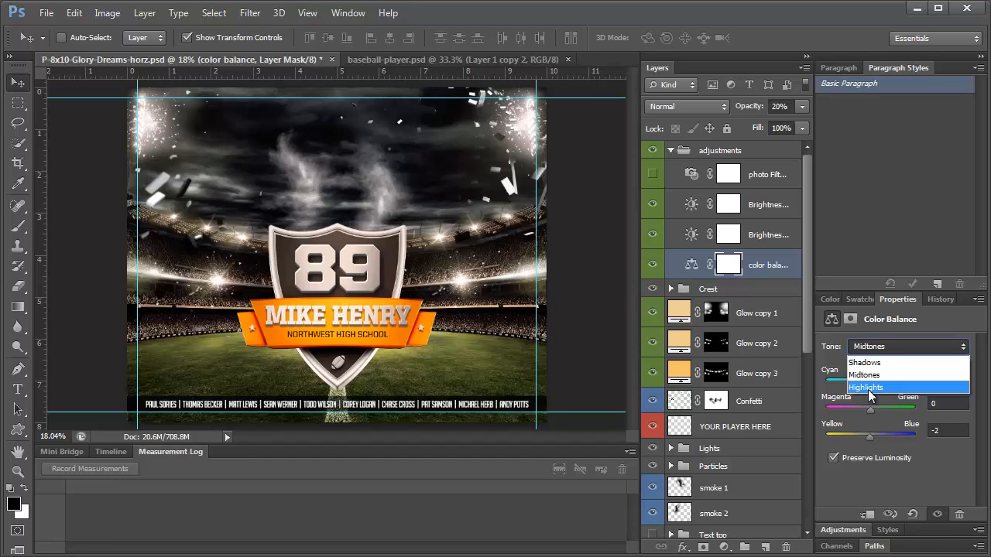
pyautogui.click(869, 387)
pyautogui.moveTo(878, 383)
pyautogui.mouseDown()
pyautogui.moveTo(853, 383)
pyautogui.moveTo(884, 384)
pyautogui.mouseUp()
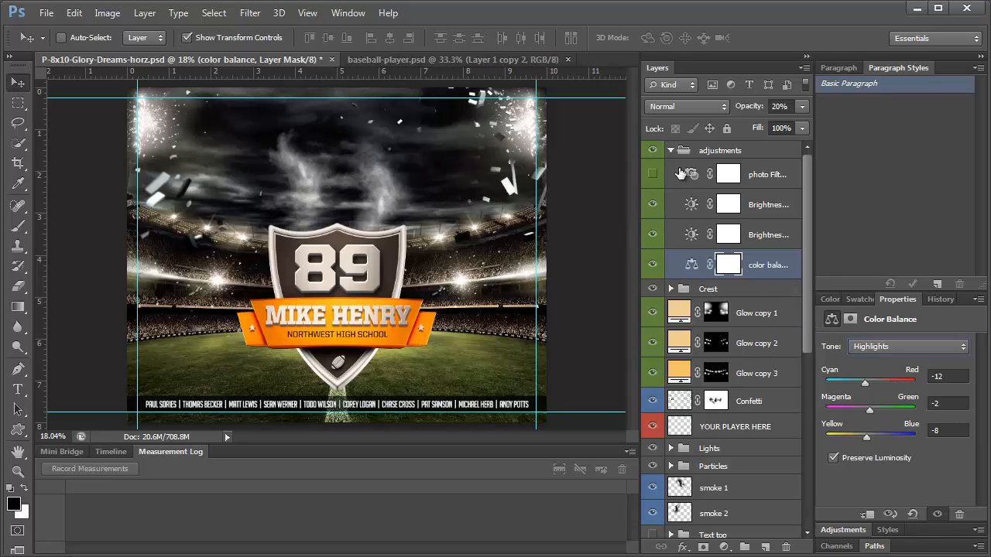
pyautogui.moveTo(936, 301); pyautogui.dragTo(837, 87)
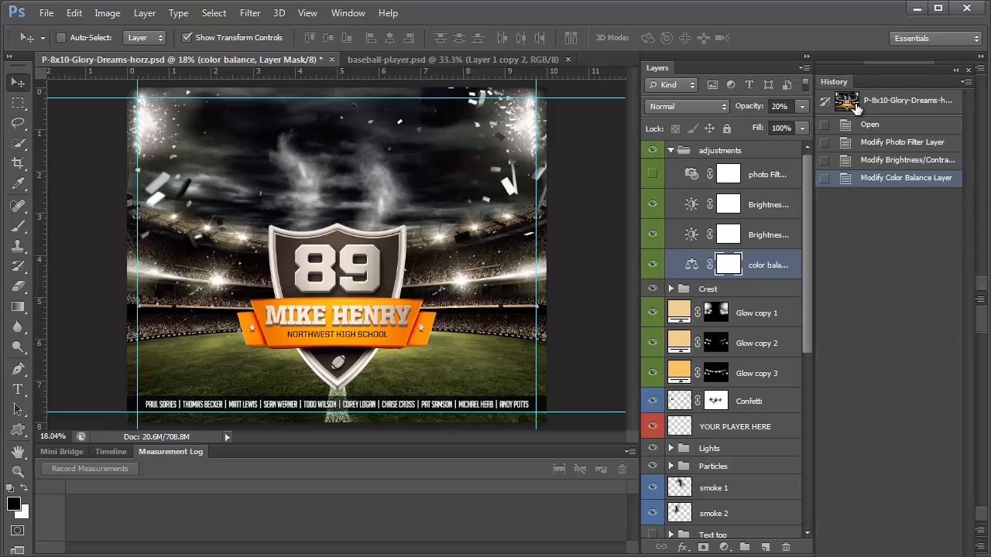
# Revert the poster to its original History snapshot, undoing all adjustment edits
pyautogui.click(868, 163)
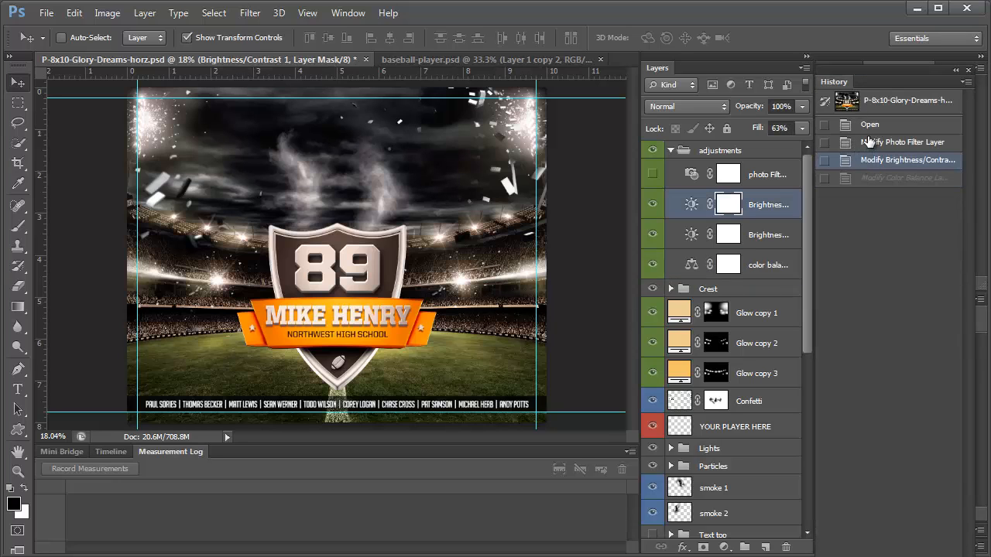
pyautogui.click(871, 128)
pyautogui.click(868, 104)
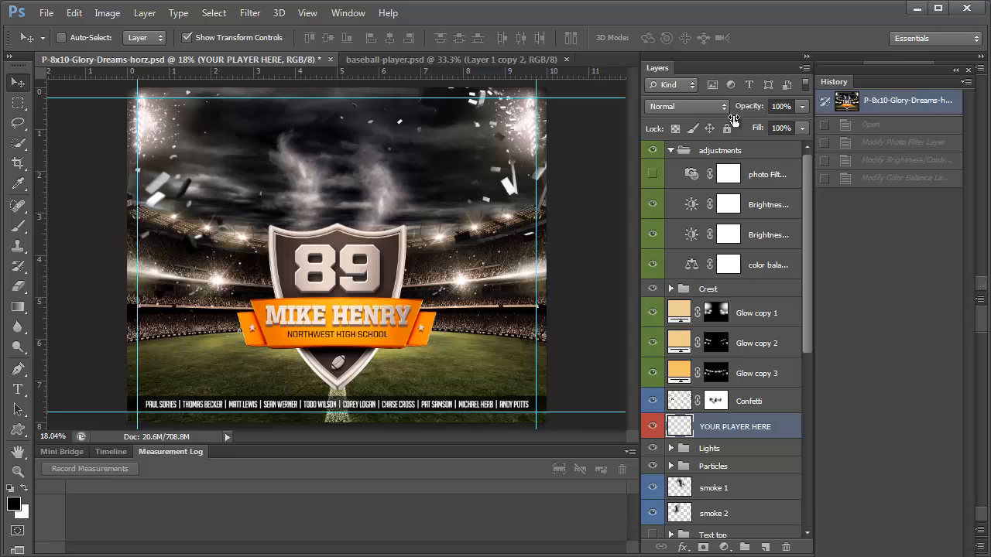
# Expand the Crest group and look through its Text group's layers
pyautogui.scroll(-3, 720, 409)
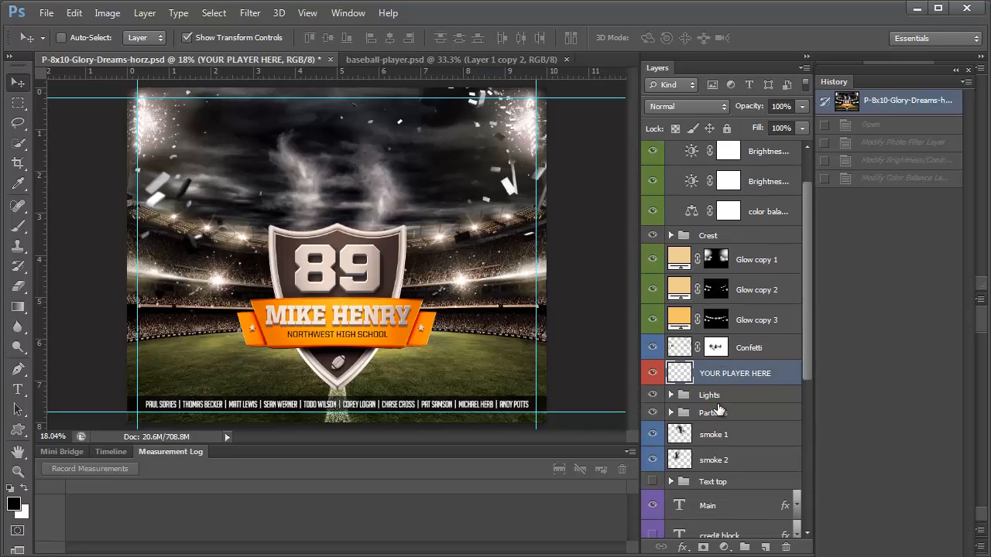
pyautogui.click(652, 236)
pyautogui.click(653, 236)
pyautogui.click(671, 235)
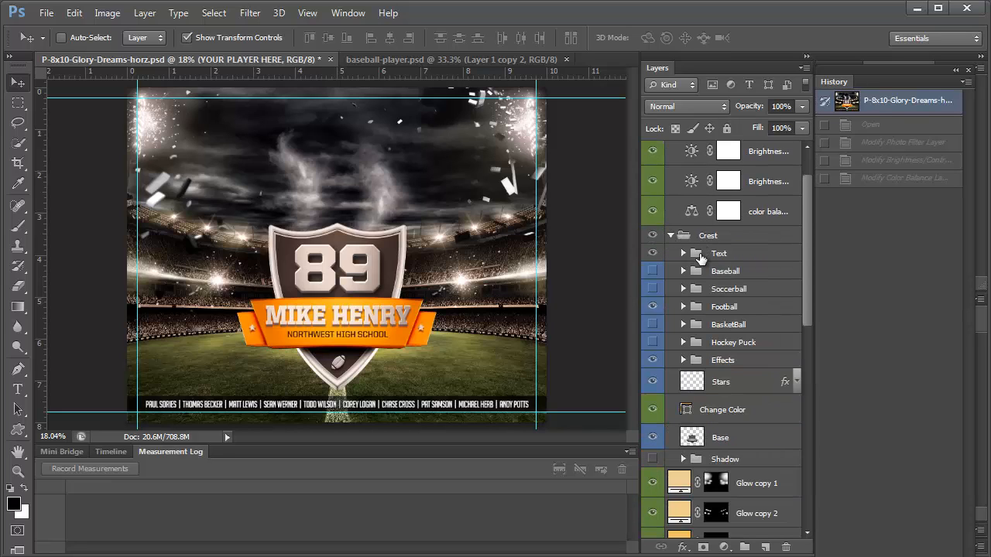
pyautogui.click(683, 253)
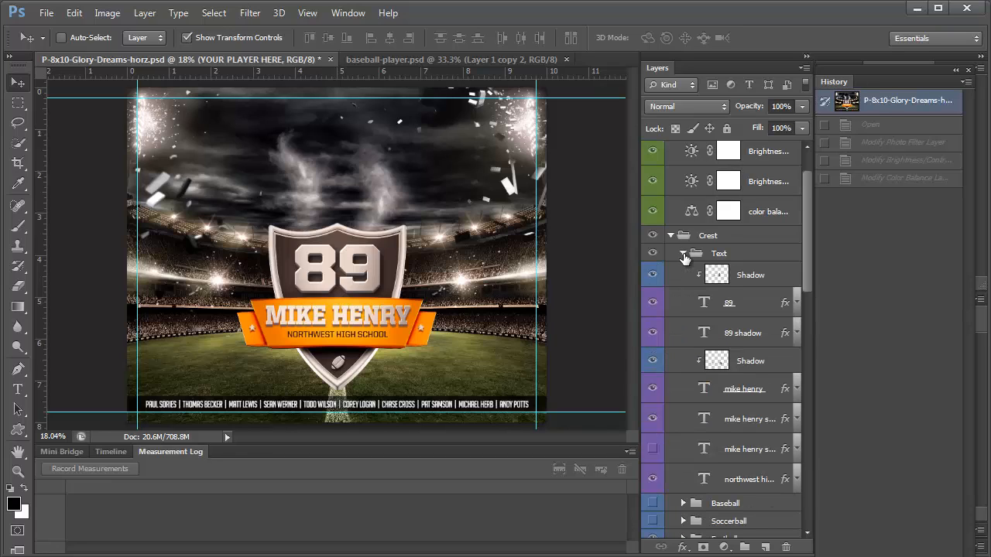
pyautogui.scroll(-4, 707, 320)
pyautogui.scroll(3, 706, 323)
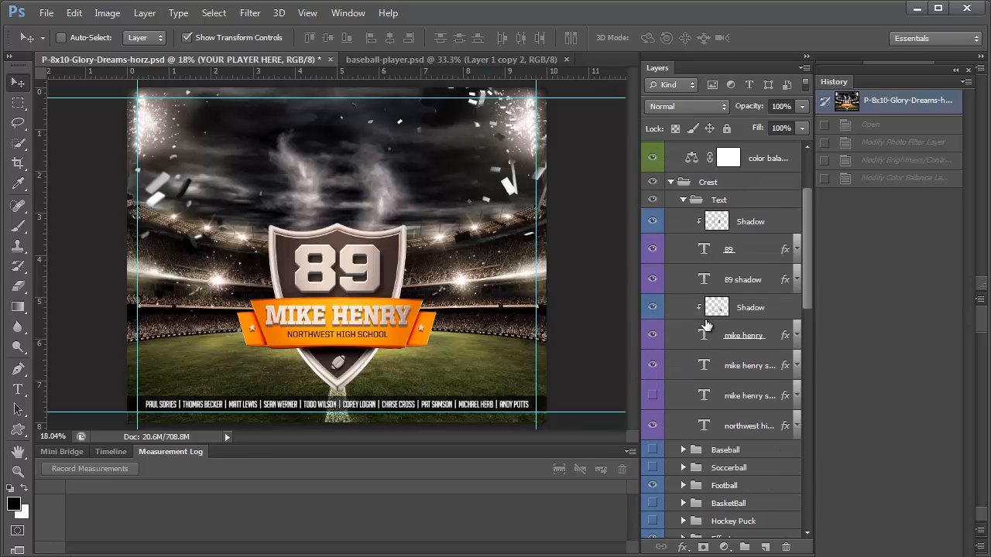
pyautogui.scroll(-1, 706, 323)
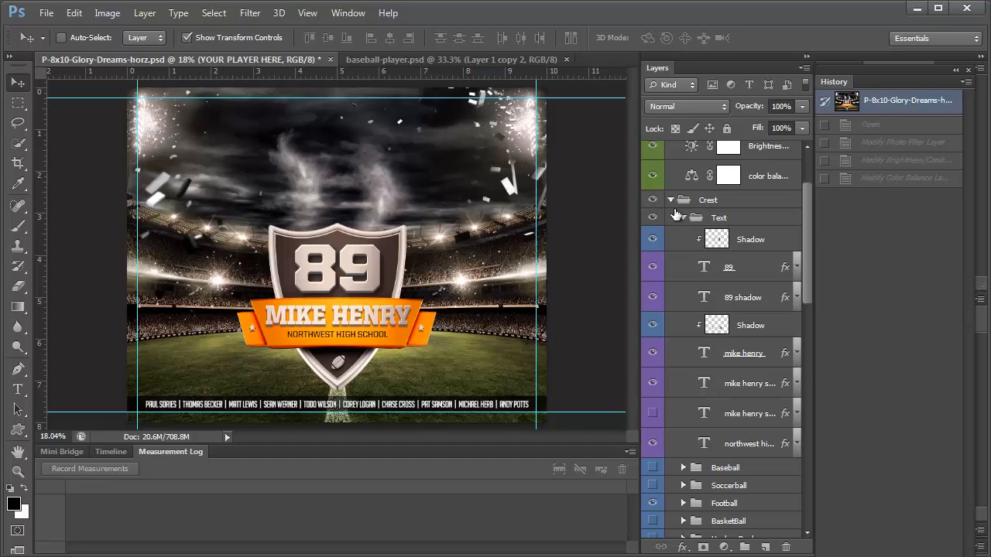
pyautogui.click(681, 219)
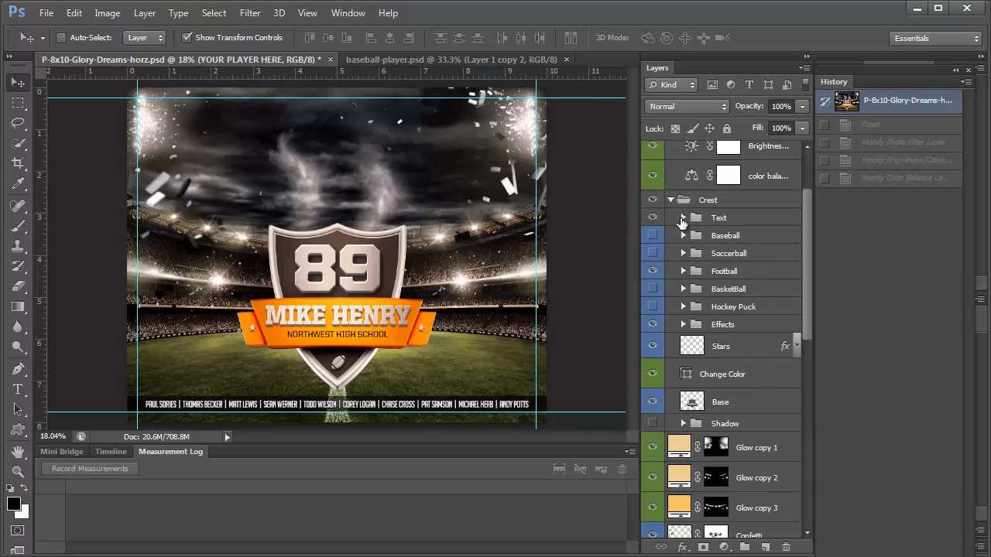
pyautogui.click(682, 220)
pyautogui.click(681, 167)
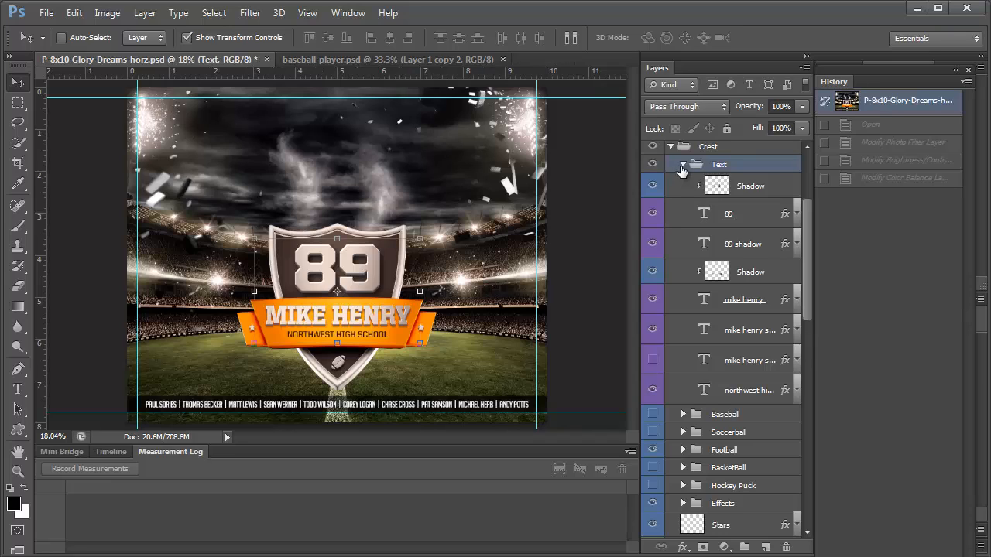
pyautogui.click(682, 164)
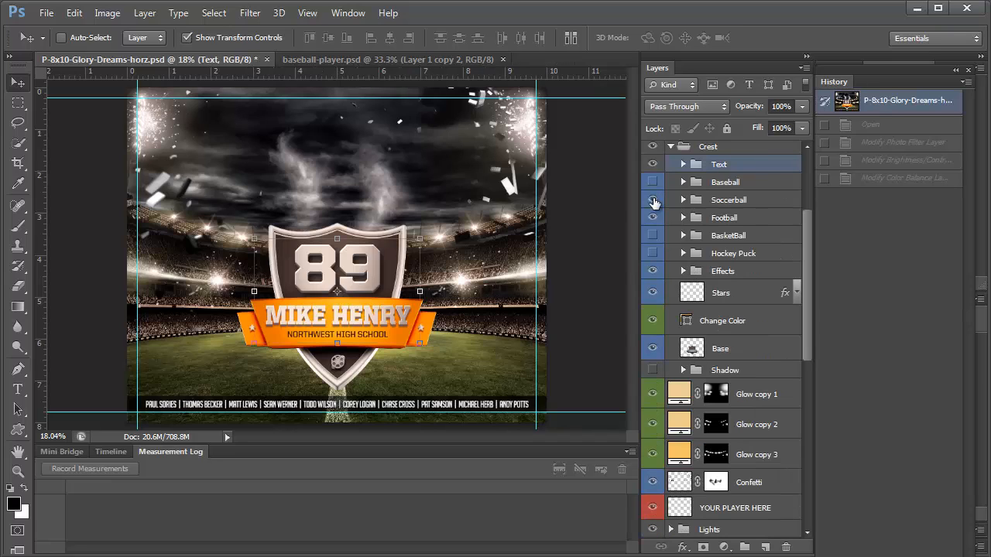
# Hide the Soccerball and Football emblems and show the BasketBall emblem and Stars
pyautogui.click(652, 200)
pyautogui.click(653, 218)
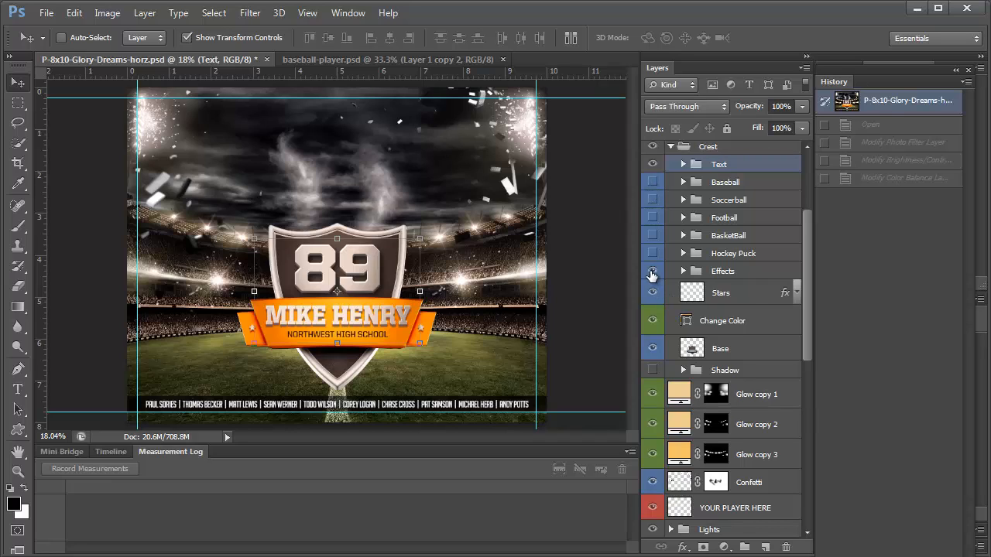
pyautogui.click(653, 235)
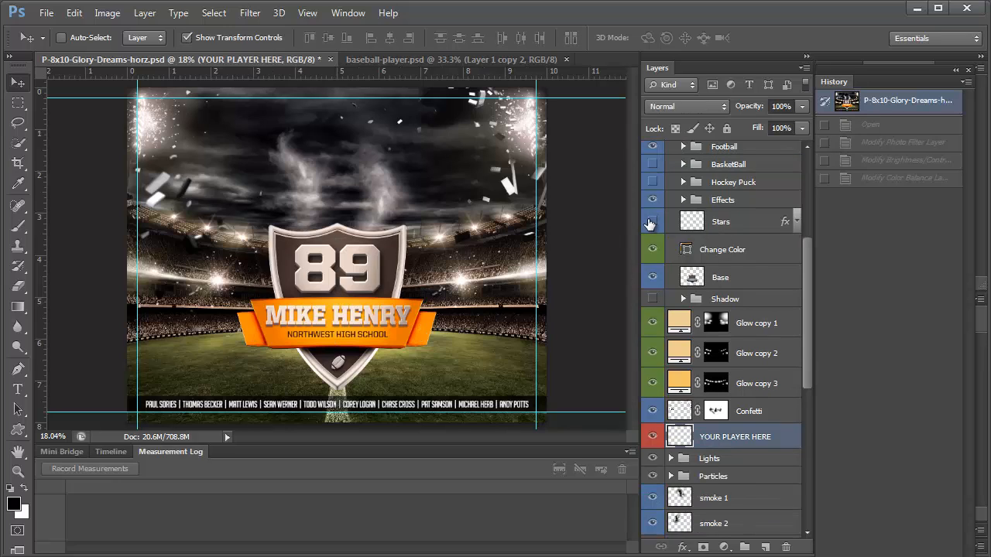
pyautogui.click(652, 223)
pyautogui.scroll(-1, 713, 245)
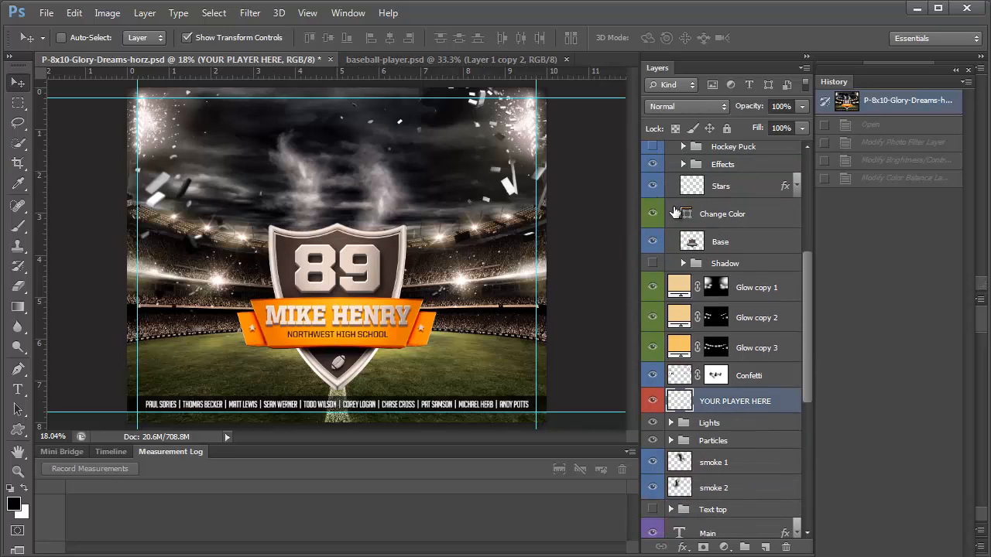
# Open the Change Color fill's Color Picker and try darker purple shades for the banner
pyautogui.doubleClick(685, 216)
pyautogui.moveTo(806, 17); pyautogui.dragTo(594, 101)
pyautogui.click(609, 229)
pyautogui.click(737, 196)
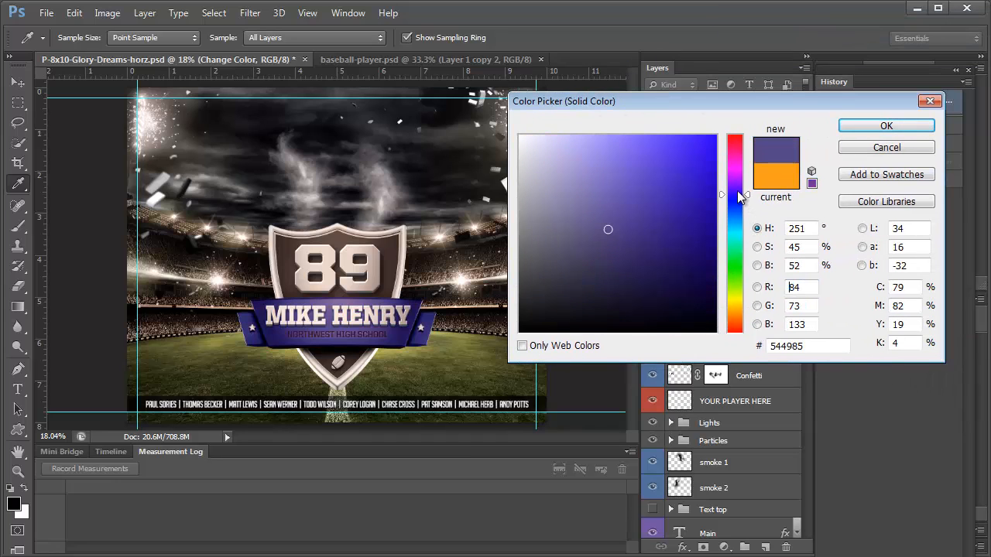
pyautogui.click(667, 202)
pyautogui.click(621, 264)
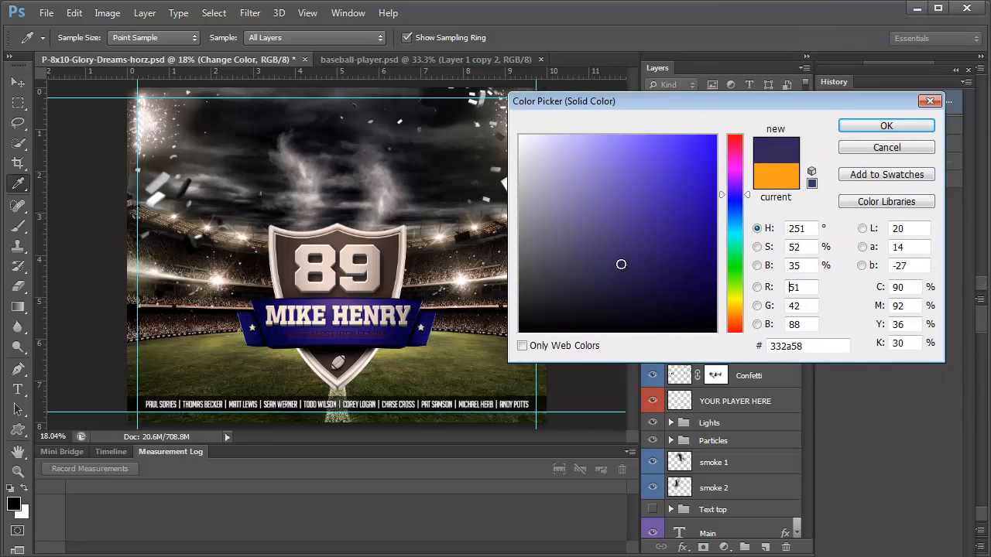
# Try lighter purples, confirm a brighter purple, then revert the banner to orange via History
pyautogui.click(645, 227)
pyautogui.click(634, 210)
pyautogui.click(597, 271)
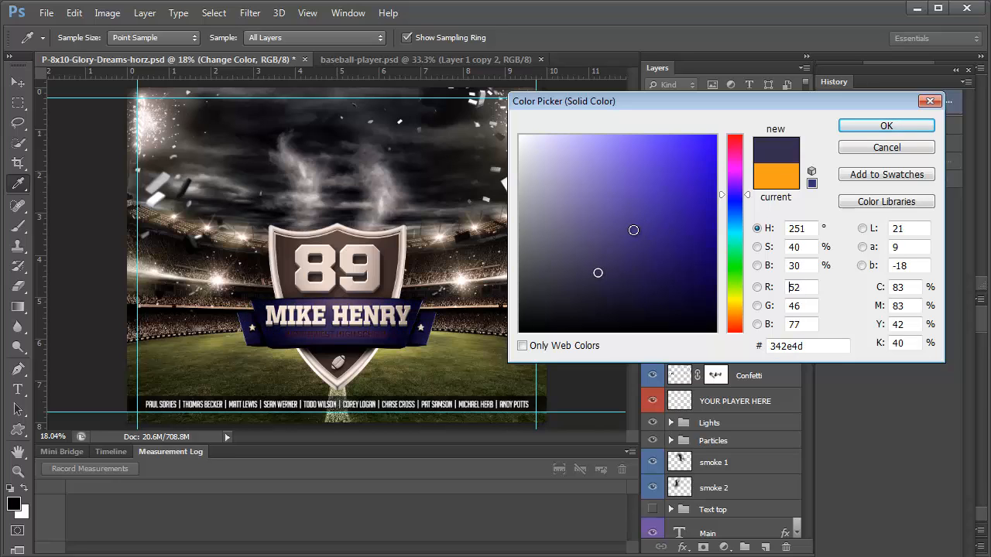
pyautogui.click(634, 230)
pyautogui.click(638, 212)
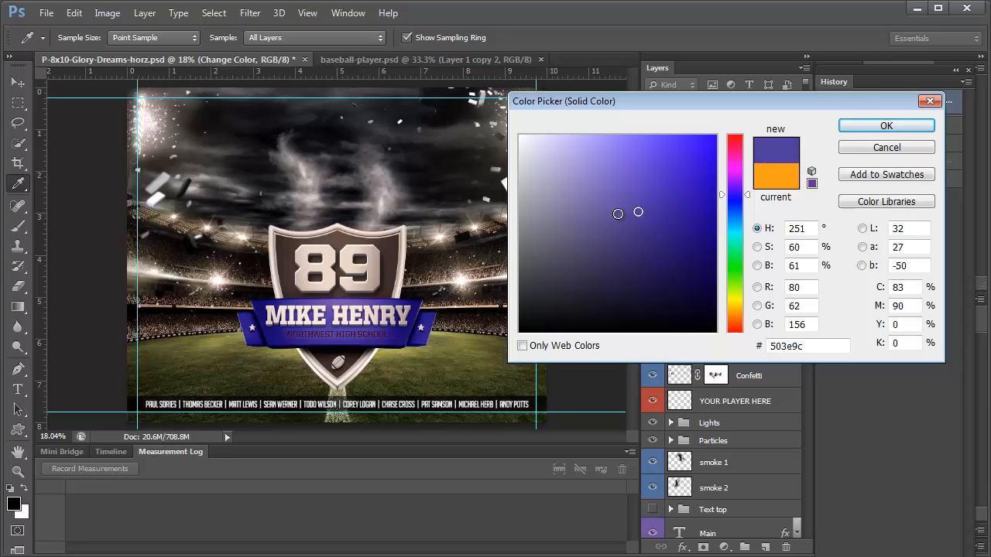
pyautogui.click(618, 214)
pyautogui.click(883, 126)
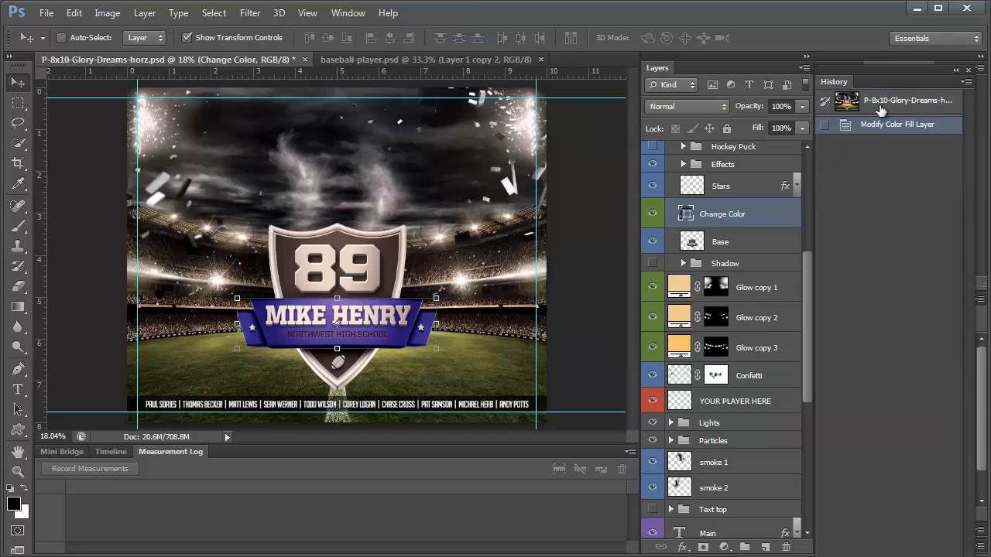
pyautogui.click(880, 111)
pyautogui.click(670, 422)
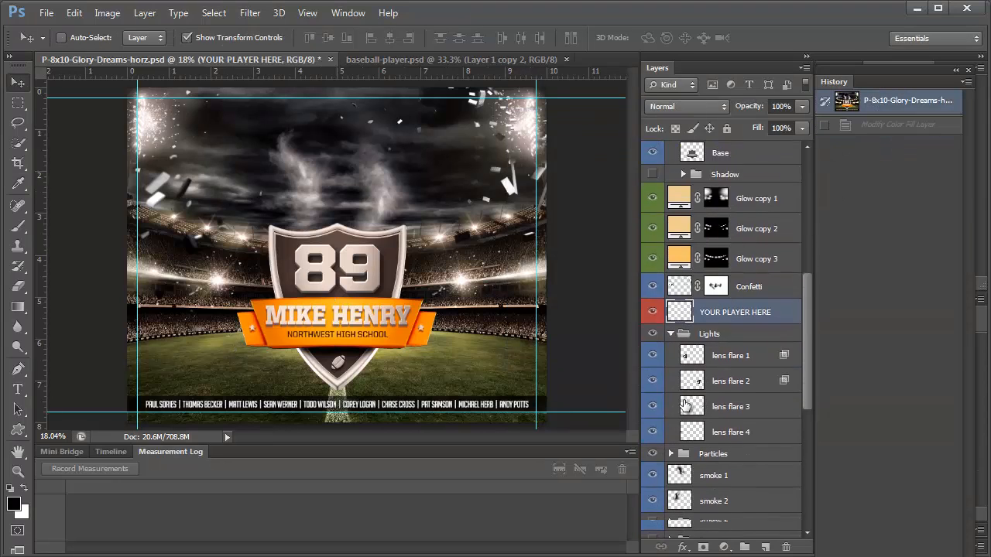
pyautogui.scroll(-3, 684, 405)
pyautogui.click(652, 249)
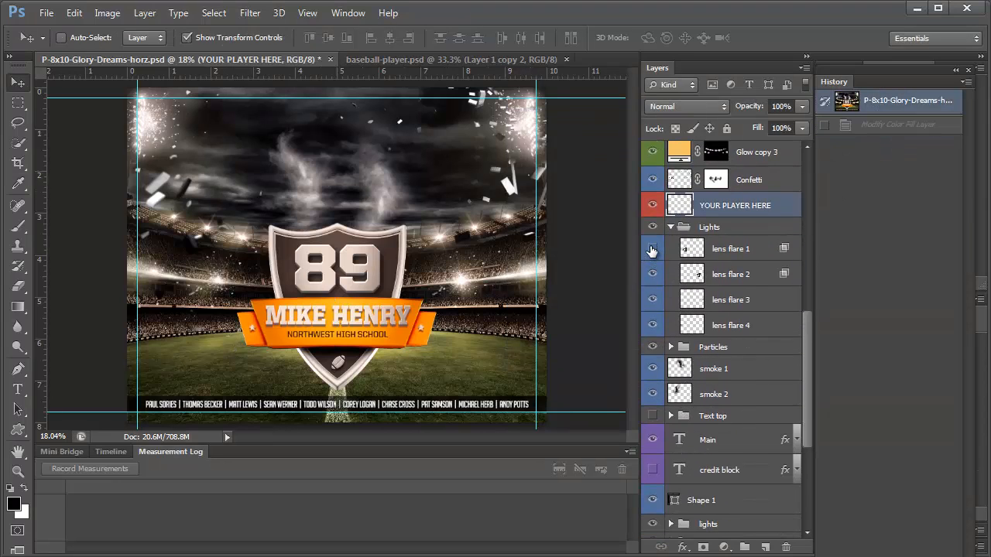
pyautogui.click(652, 249)
pyautogui.click(653, 274)
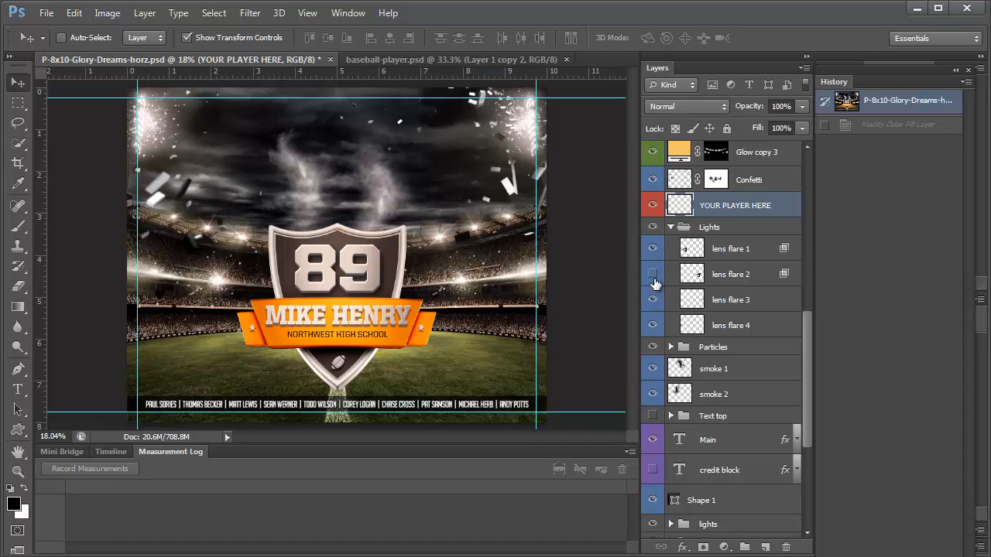
pyautogui.click(652, 274)
pyautogui.scroll(-2, 720, 311)
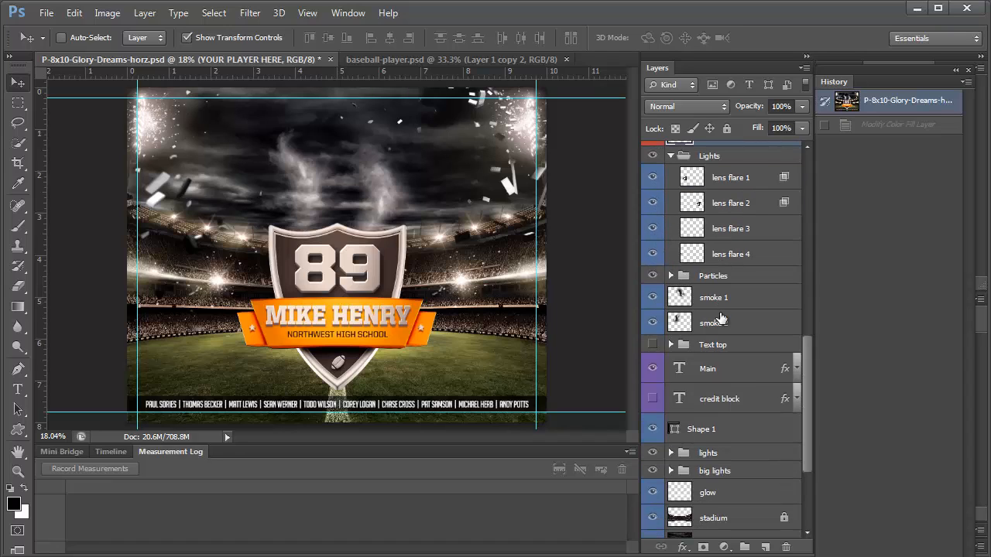
pyautogui.click(678, 272)
pyautogui.scroll(-1, 678, 273)
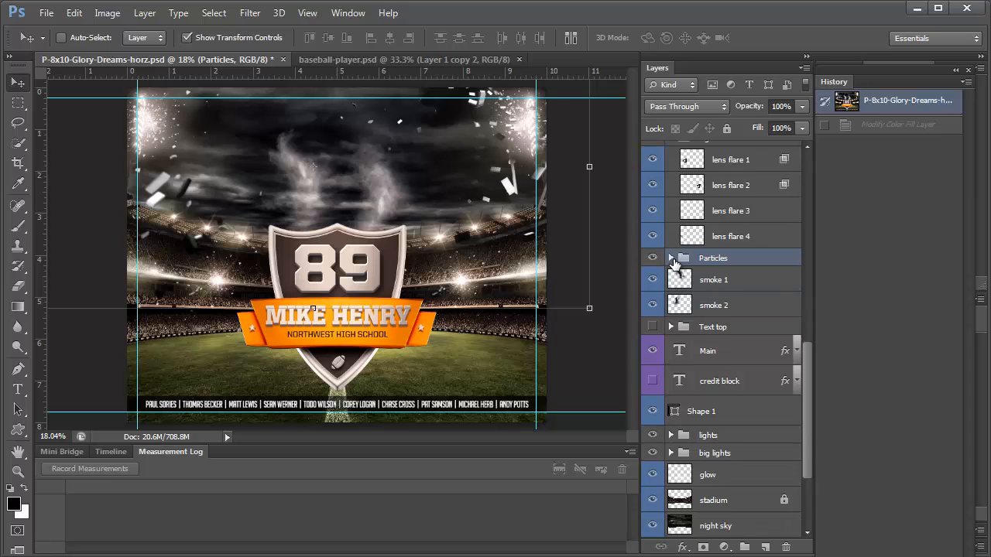
pyautogui.click(671, 258)
pyautogui.scroll(-1, 672, 255)
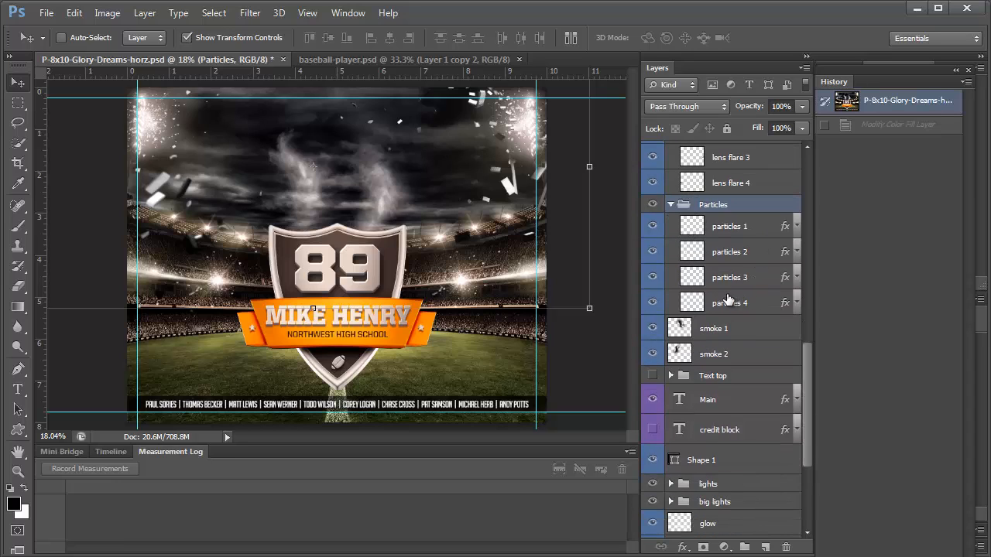
pyautogui.click(743, 228)
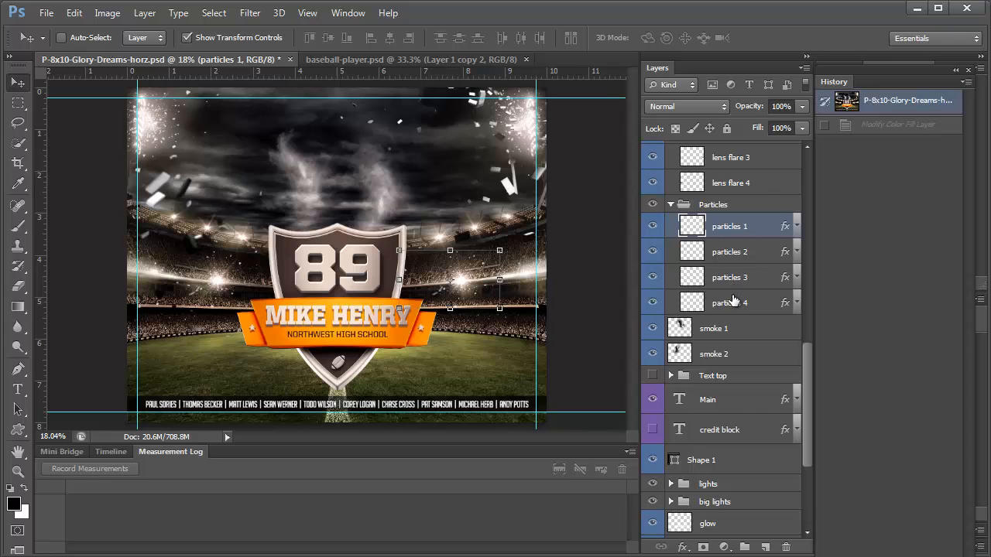
pyautogui.scroll(-2, 728, 310)
pyautogui.click(719, 265)
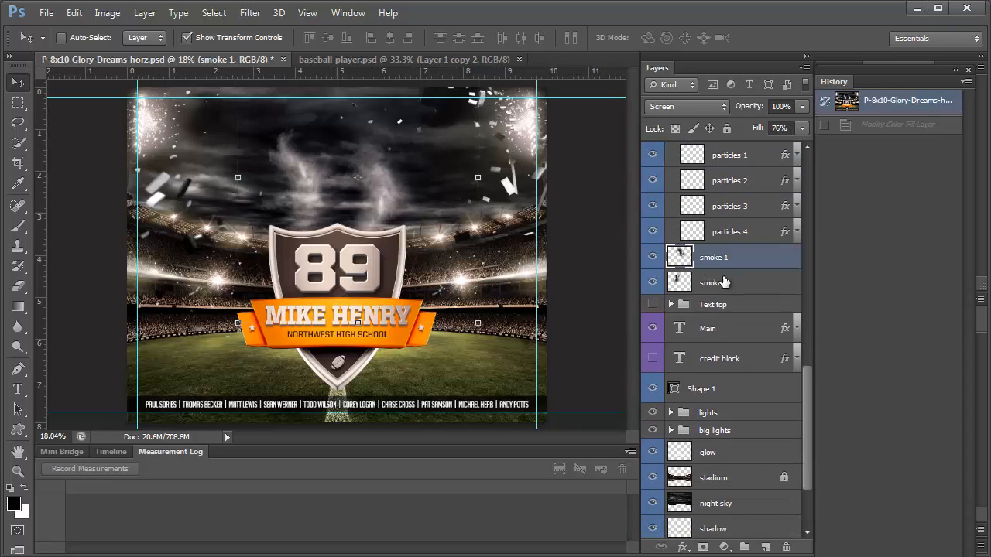
pyautogui.click(724, 284)
pyautogui.scroll(-3, 748, 321)
pyautogui.click(670, 215)
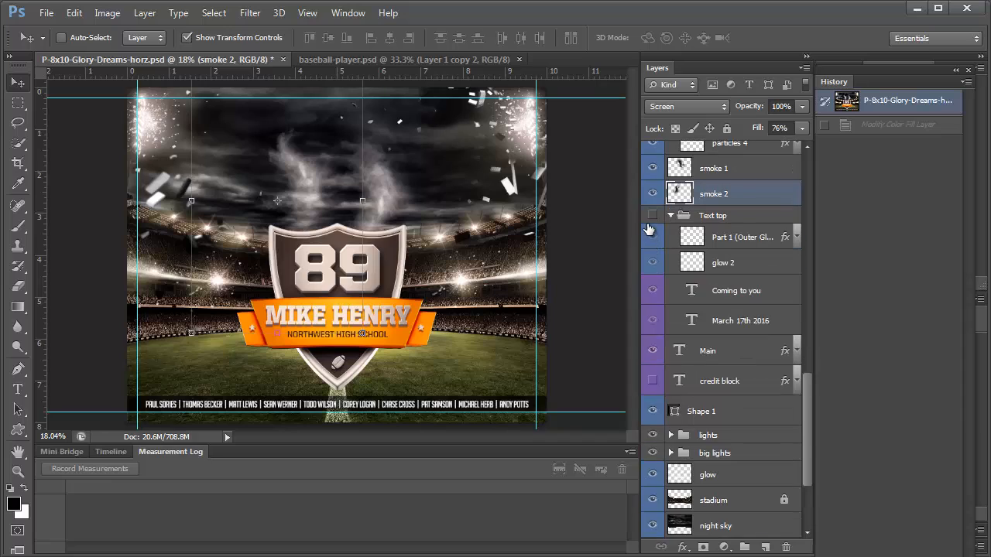
pyautogui.click(653, 218)
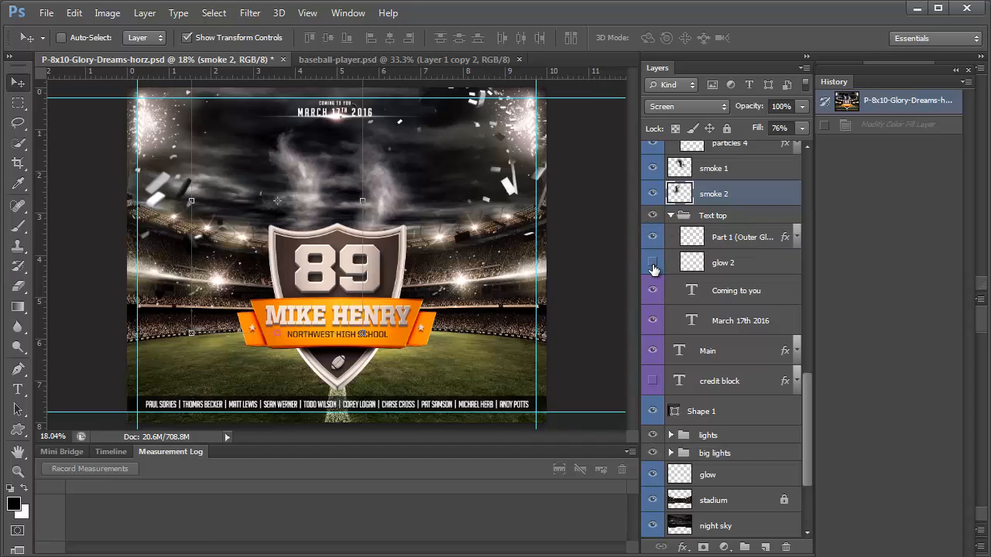
pyautogui.click(671, 216)
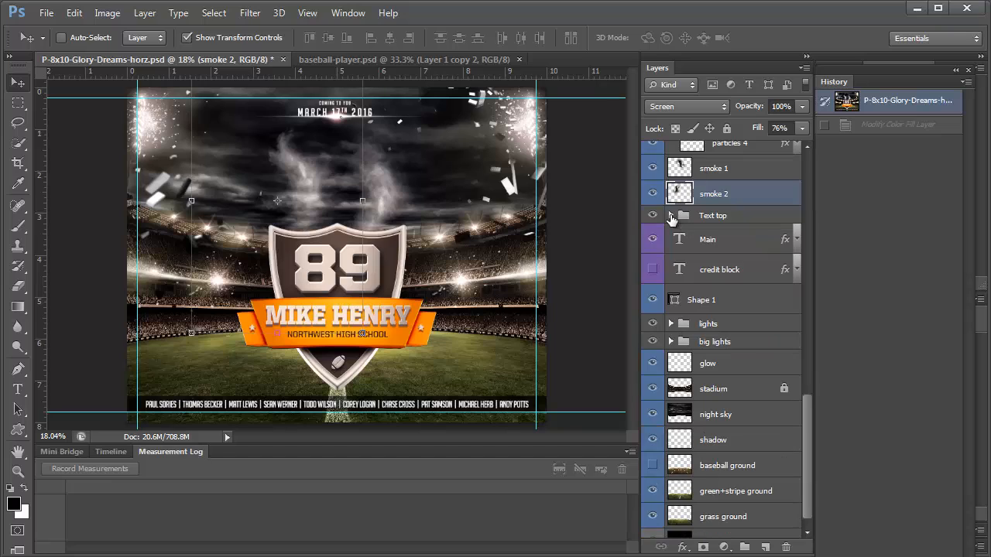
pyautogui.click(653, 216)
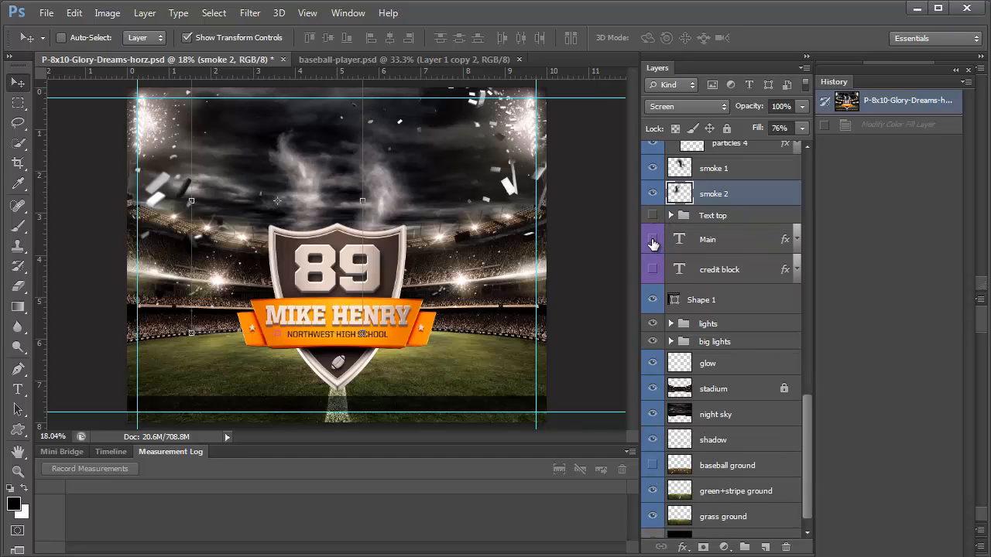
pyautogui.click(653, 241)
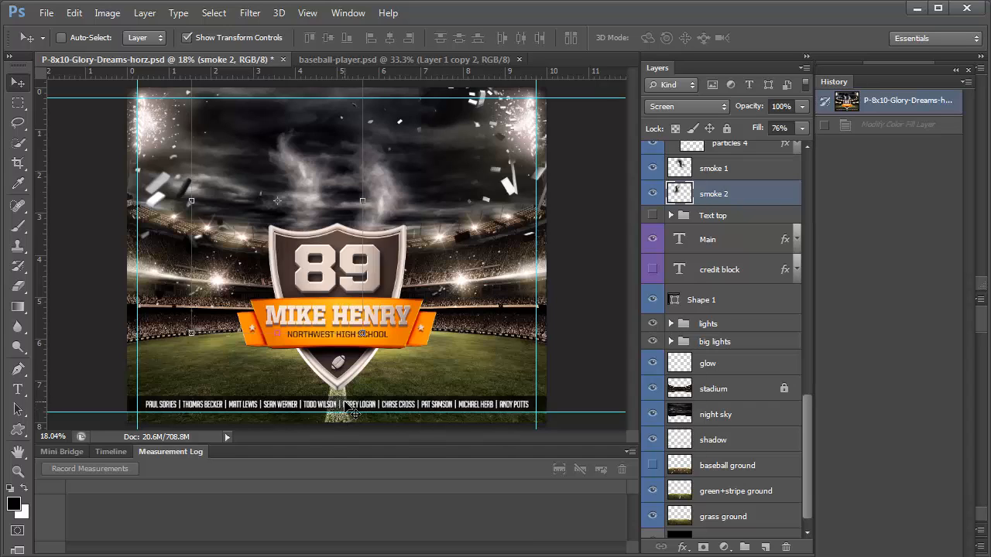
pyautogui.scroll(-1, 676, 285)
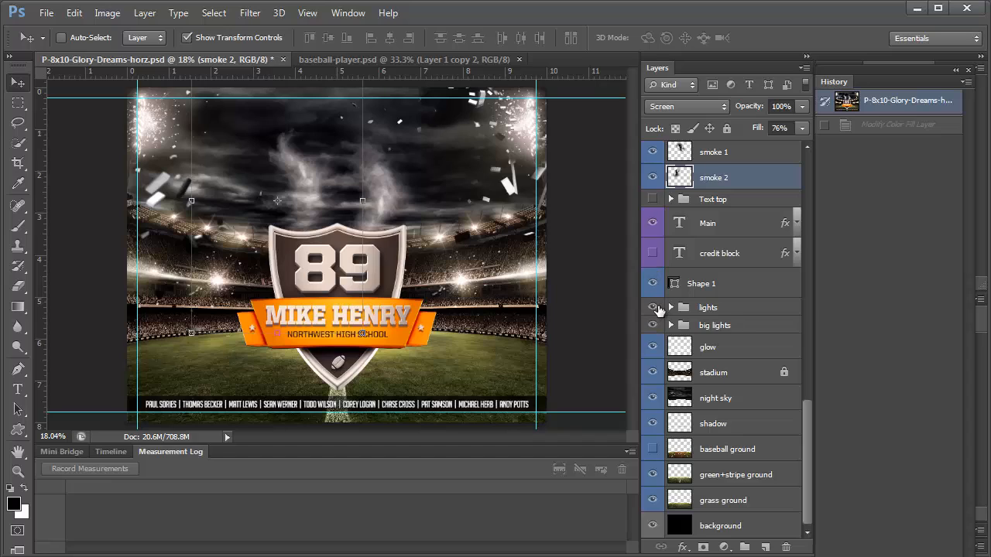
pyautogui.click(653, 308)
pyautogui.click(652, 309)
pyautogui.click(653, 326)
pyautogui.click(653, 325)
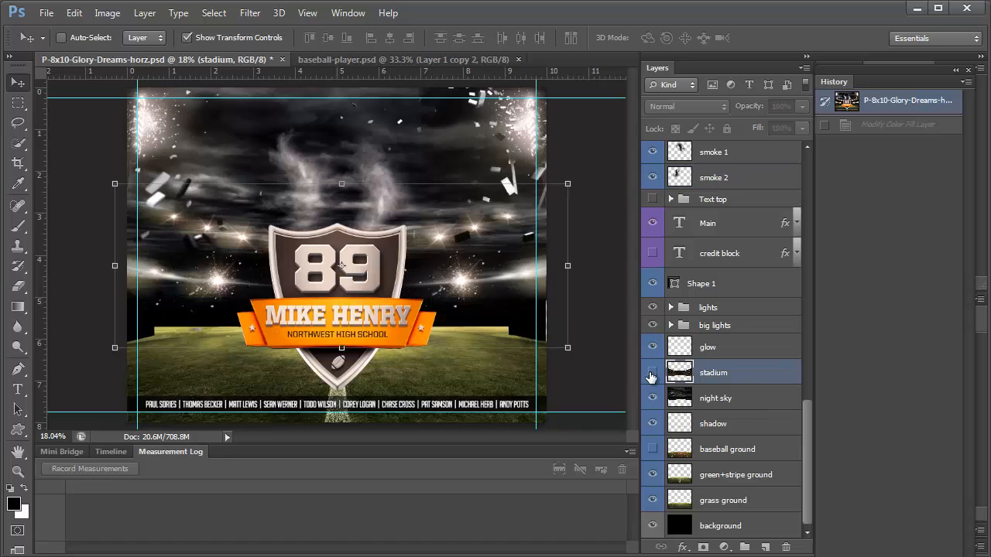
# Toggle the cloudy night sky layer off and on to compare, leaving it visible
pyautogui.click(652, 376)
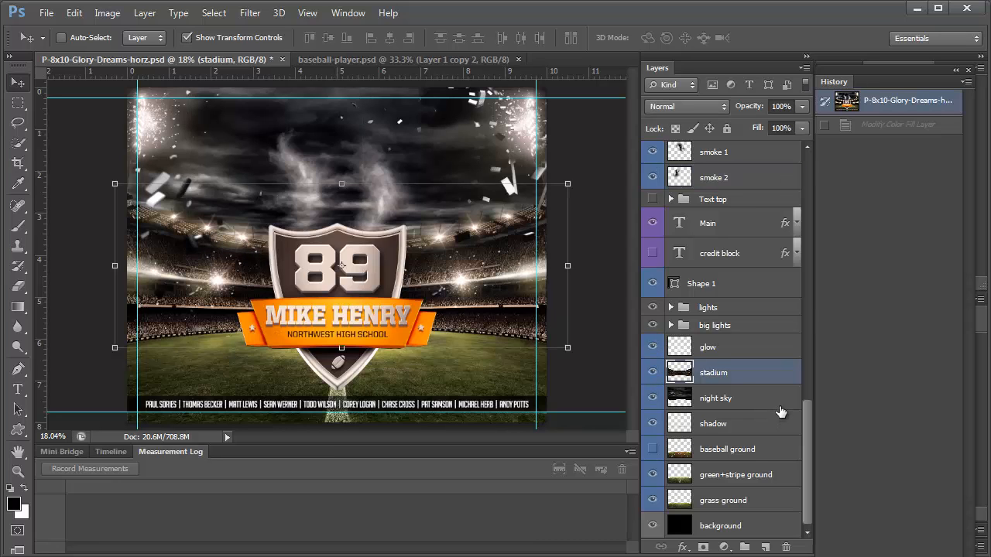
pyautogui.click(653, 398)
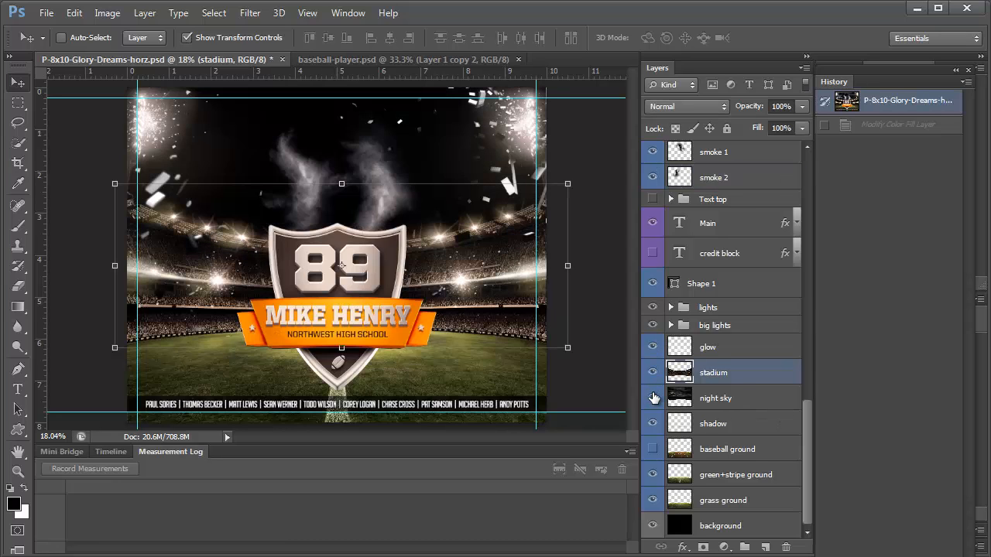
pyautogui.click(653, 398)
pyautogui.click(652, 398)
pyautogui.click(655, 398)
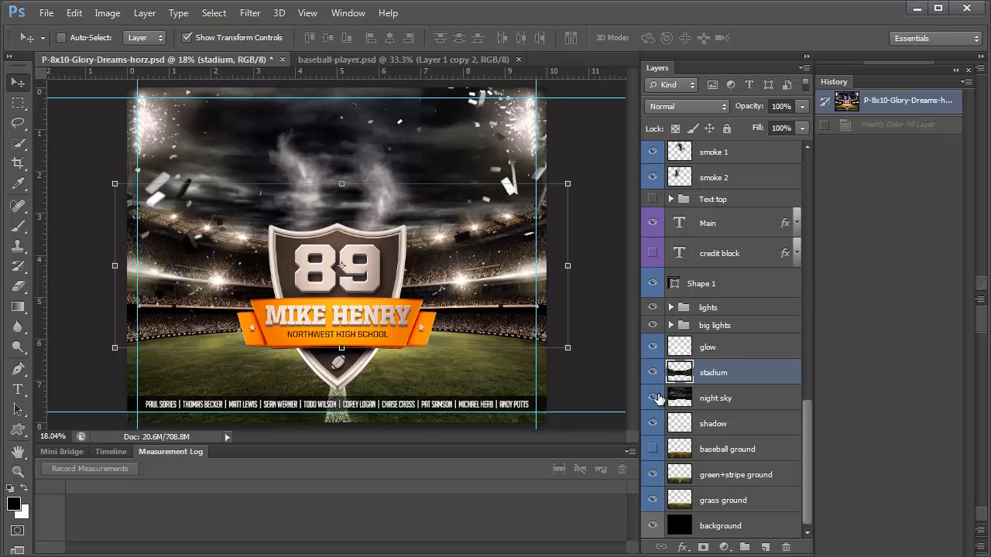
pyautogui.click(749, 401)
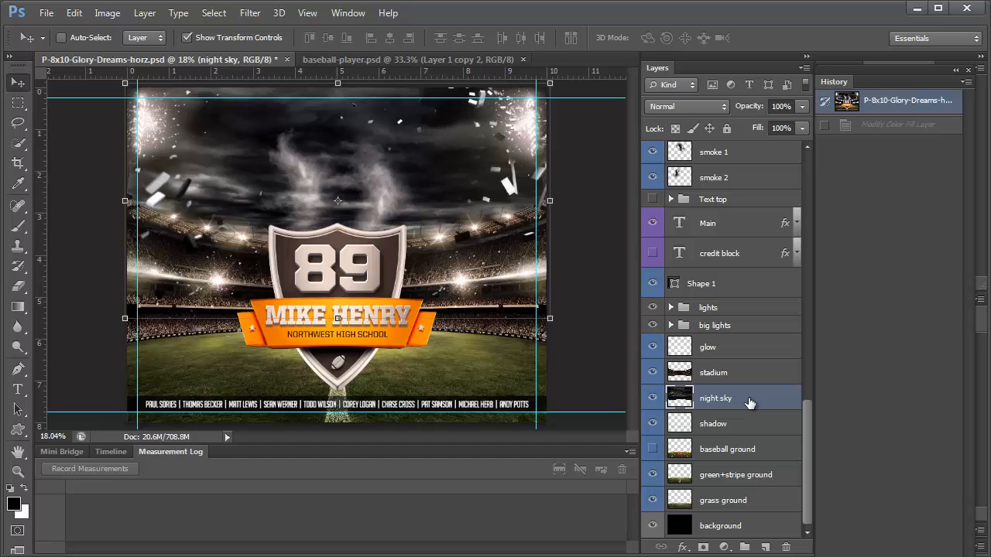
# Show the ground shadow and hide the baseball diamond and striped green ground layers
pyautogui.click(655, 424)
pyautogui.click(652, 449)
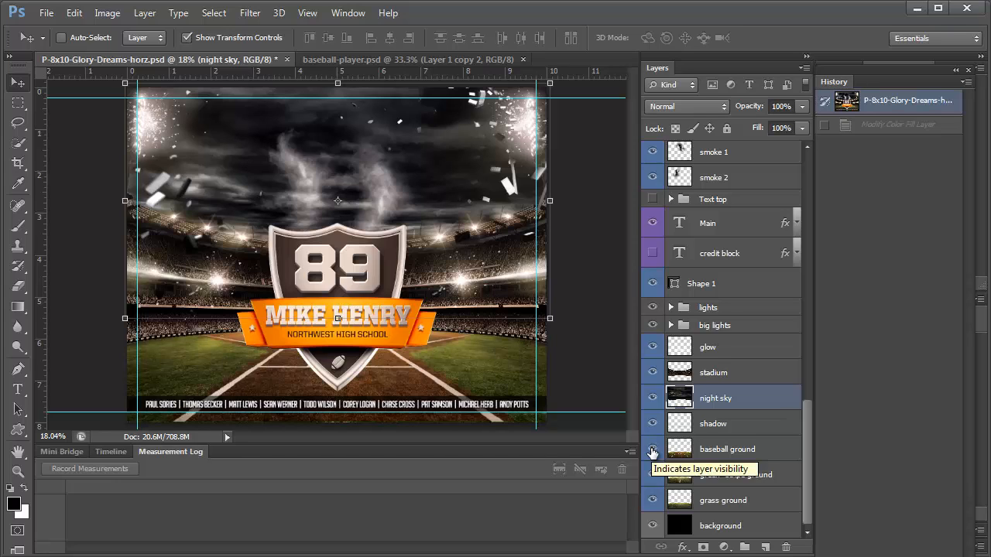
pyautogui.click(722, 451)
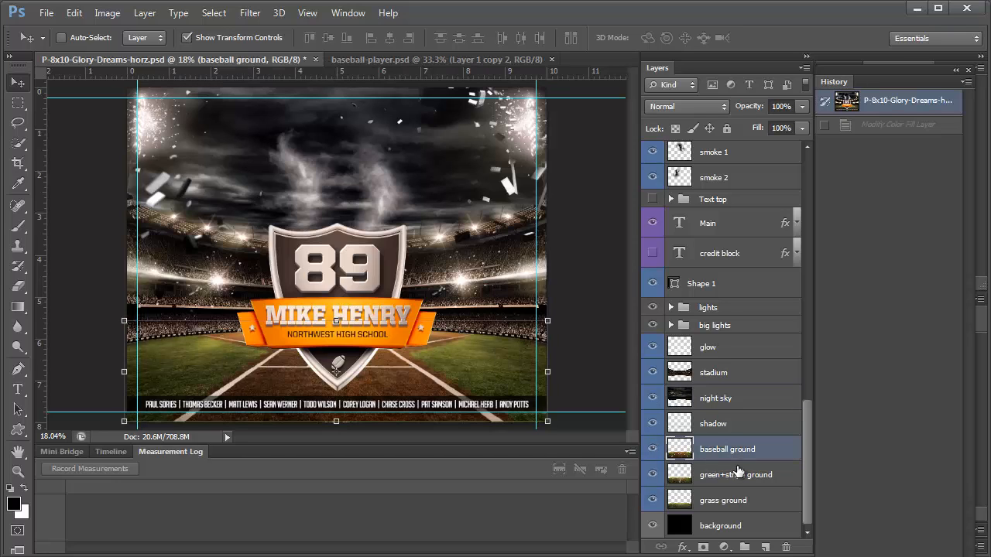
pyautogui.click(652, 450)
pyautogui.click(654, 475)
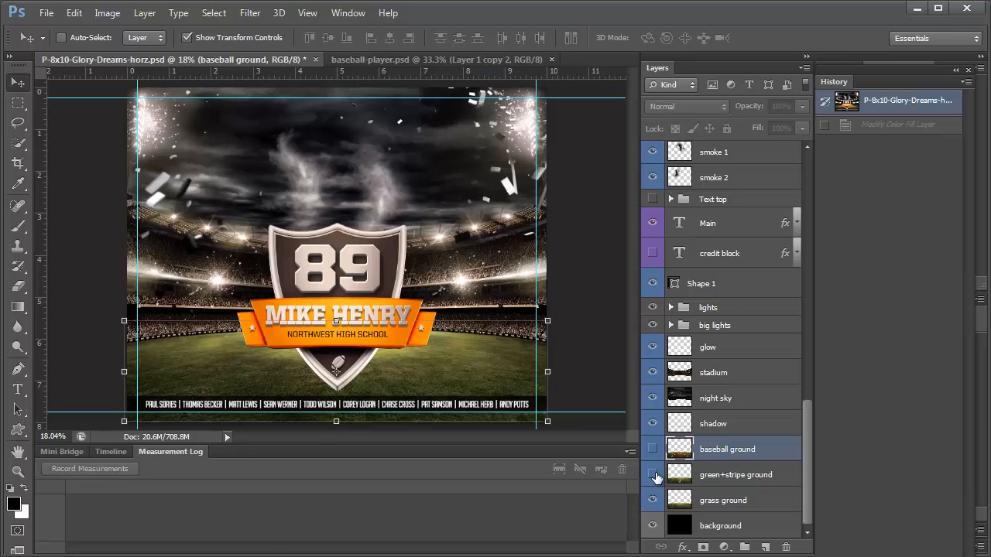
pyautogui.click(674, 508)
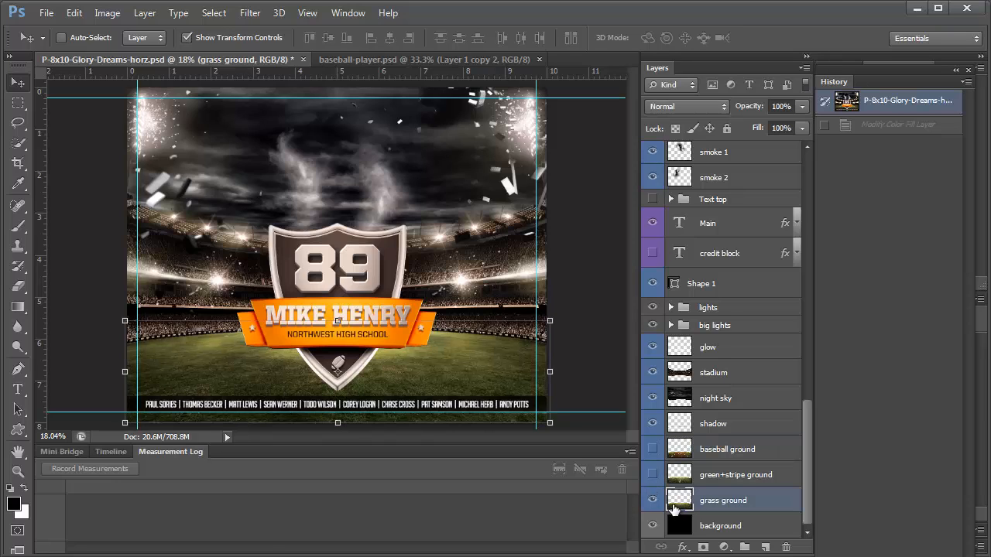
# Collapse the adjustments group and bring up the baseball-player.psd document
pyautogui.scroll(10, 752, 453)
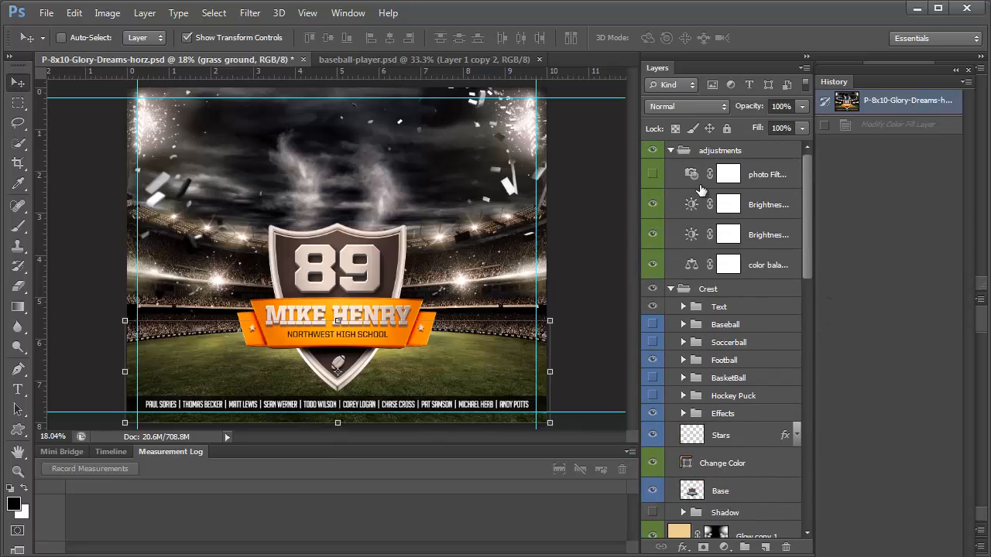
pyautogui.click(671, 151)
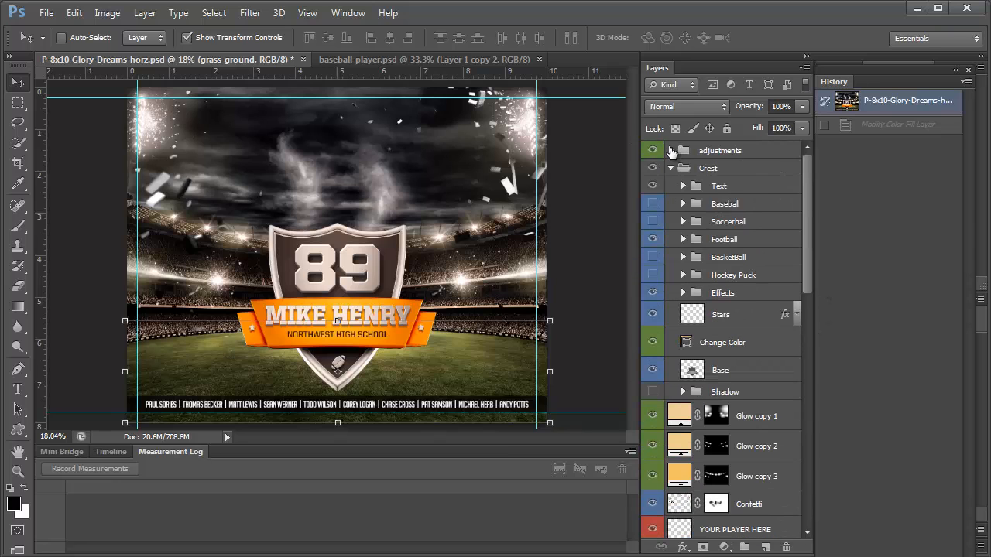
pyautogui.click(355, 59)
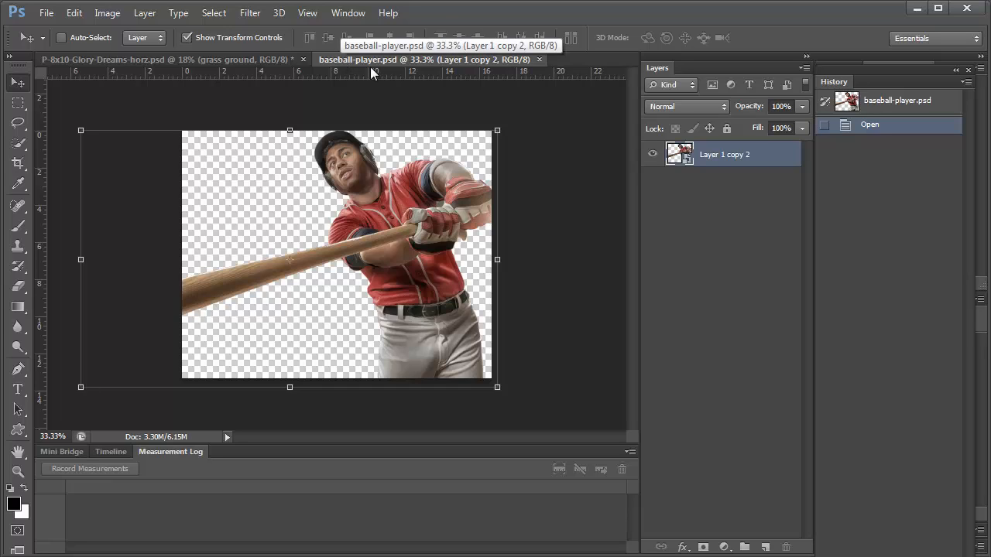
# Duplicate the player layer into P-8x10-Glory-Dreams-horz.psd and stack it above YOUR PLAYER HERE
pyautogui.rightClick(724, 156)
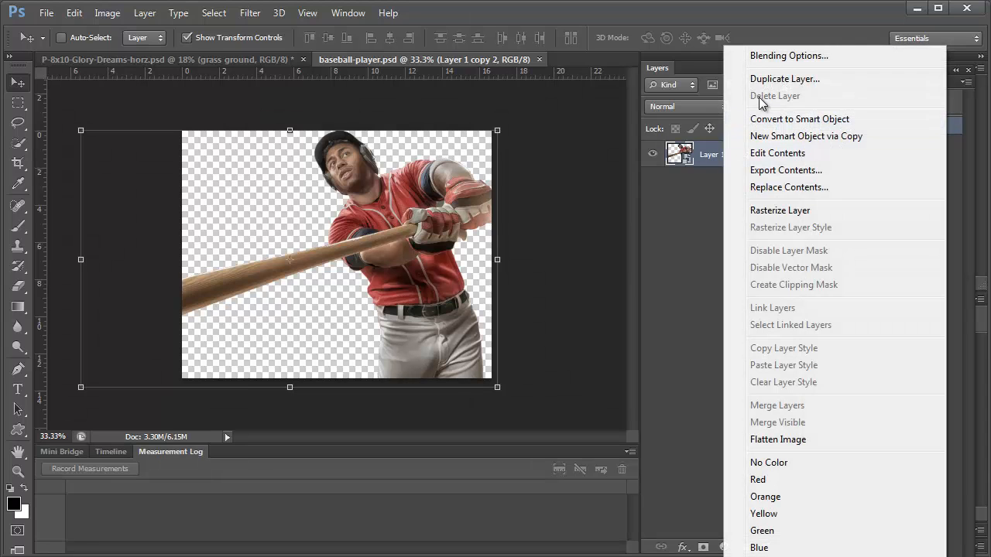
pyautogui.click(782, 78)
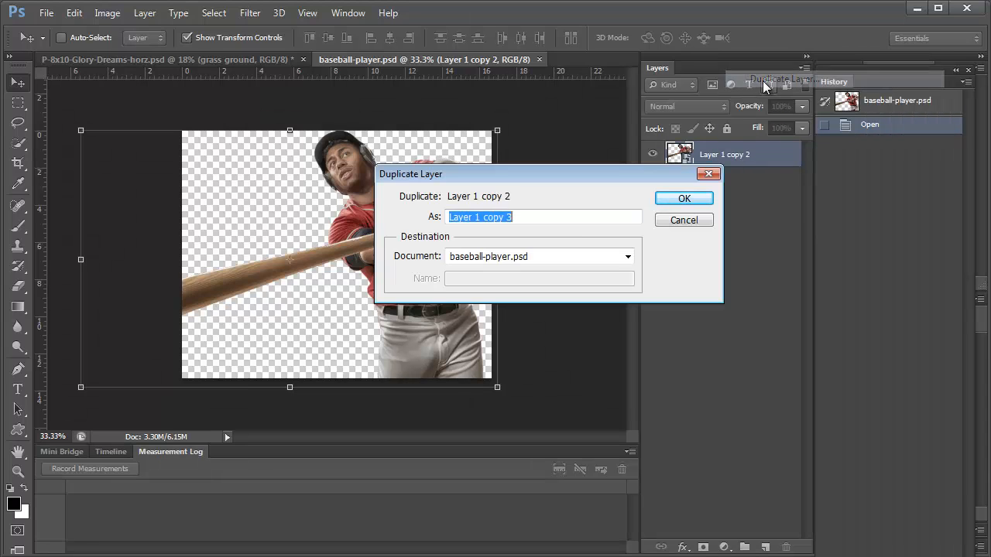
pyautogui.click(517, 261)
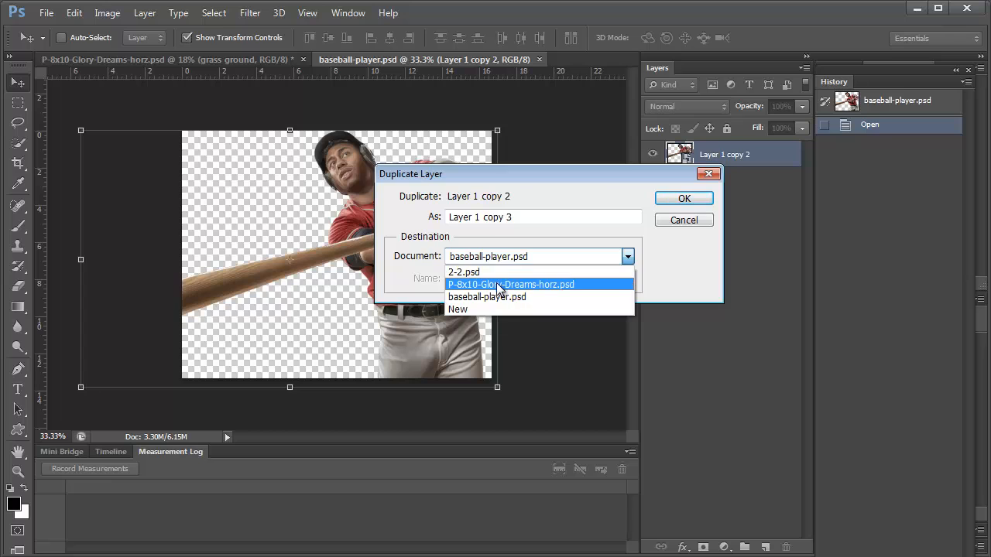
pyautogui.click(499, 286)
pyautogui.press('Return')
pyautogui.click(243, 62)
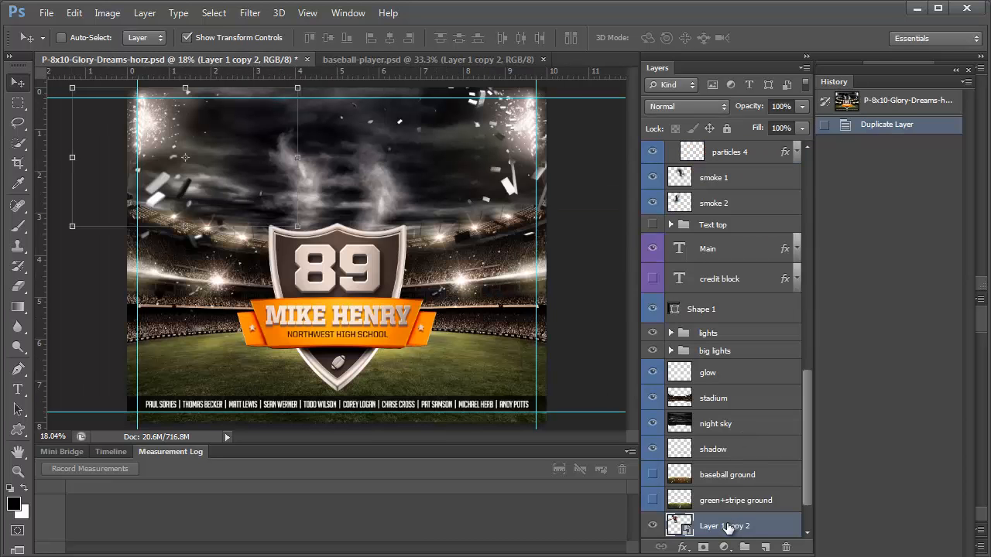
pyautogui.moveTo(728, 529); pyautogui.dragTo(728, 211)
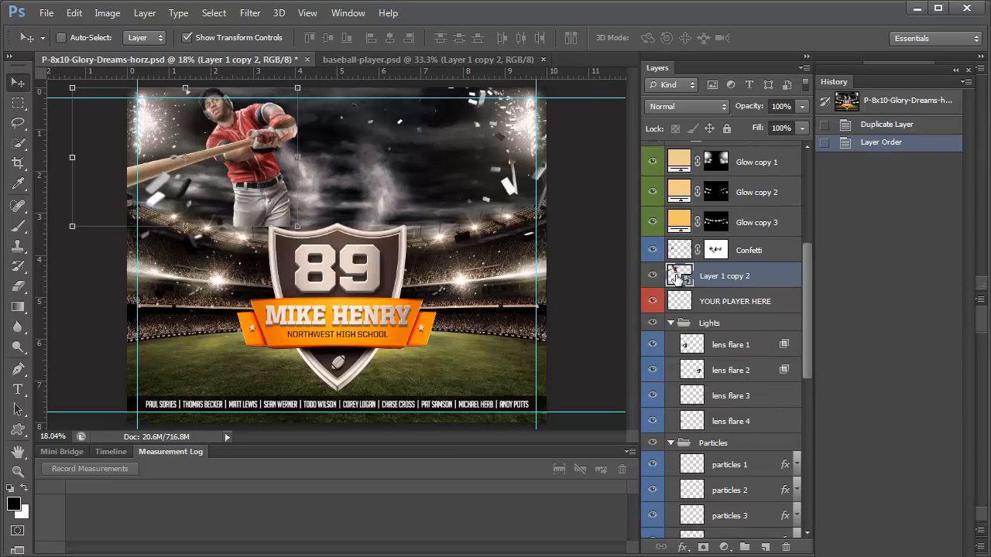
# Check the player layer's options in baseball-player.psd, then return to the poster
pyautogui.click(356, 59)
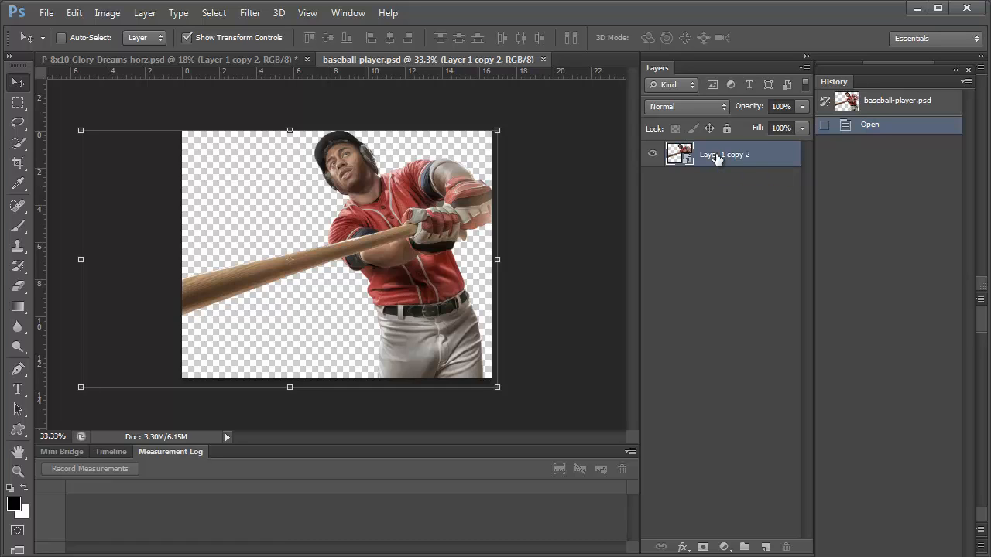
pyautogui.rightClick(717, 157)
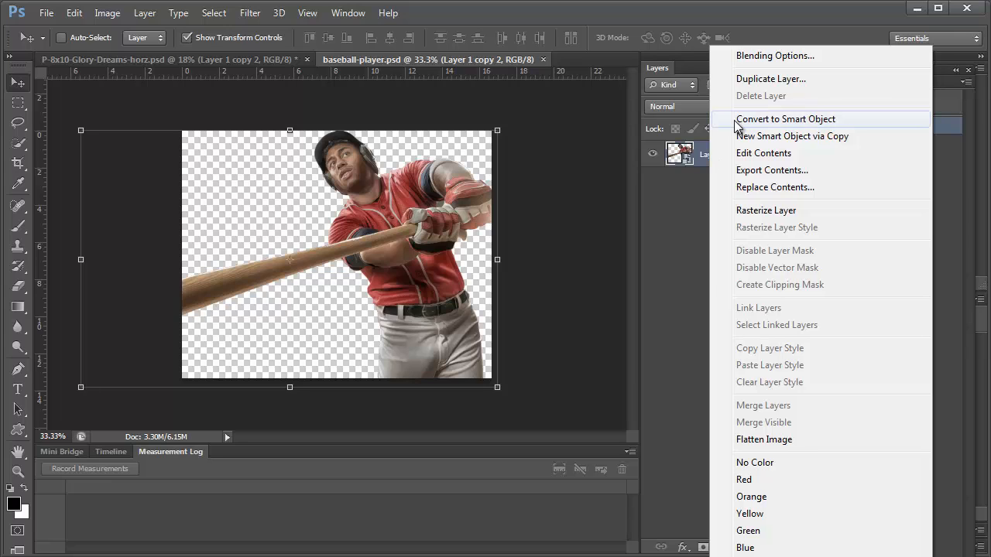
pyautogui.click(690, 227)
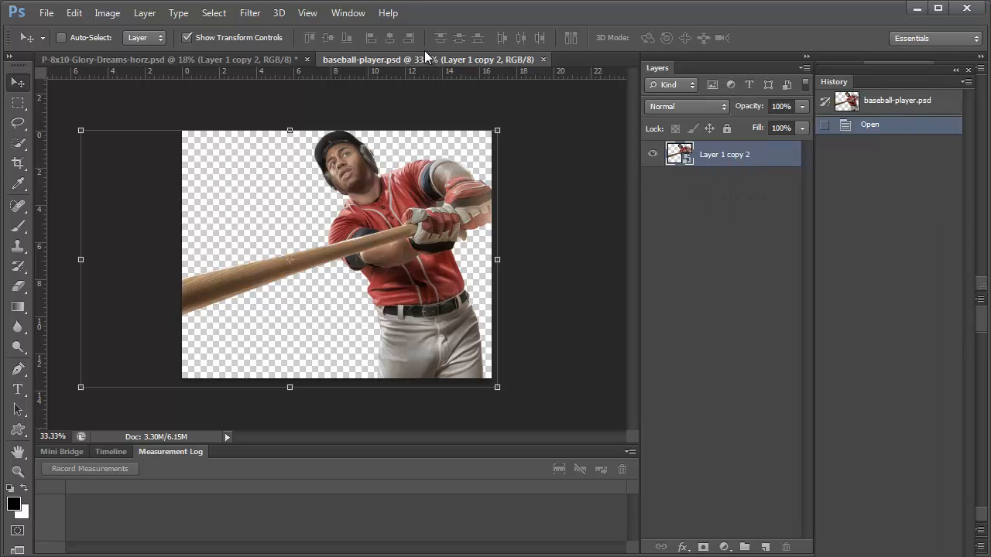
pyautogui.moveTo(299, 69); pyautogui.dragTo(268, 256)
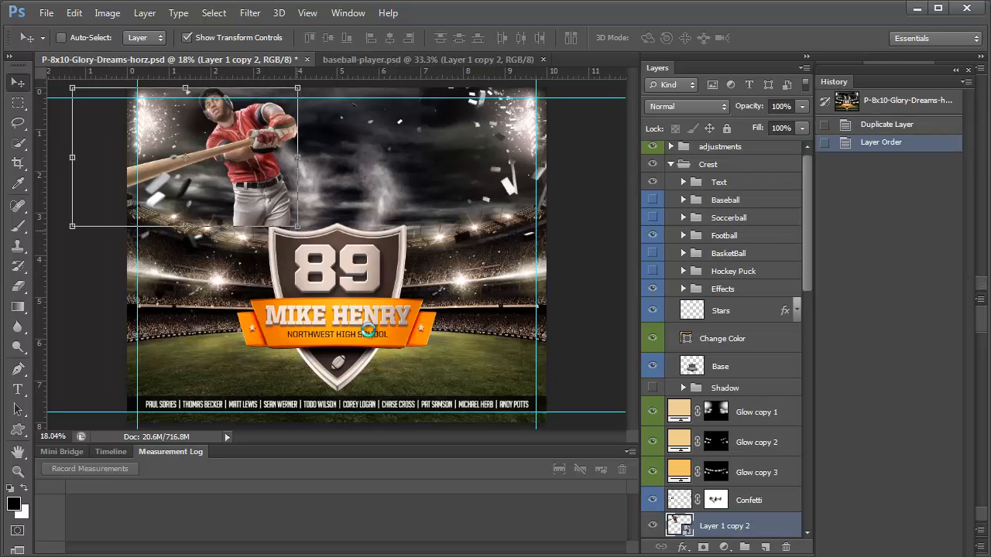
# Enlarge the player image and roughly position it on the poster
pyautogui.moveTo(298, 226); pyautogui.dragTo(582, 520)
pyautogui.moveTo(493, 343); pyautogui.dragTo(353, 346)
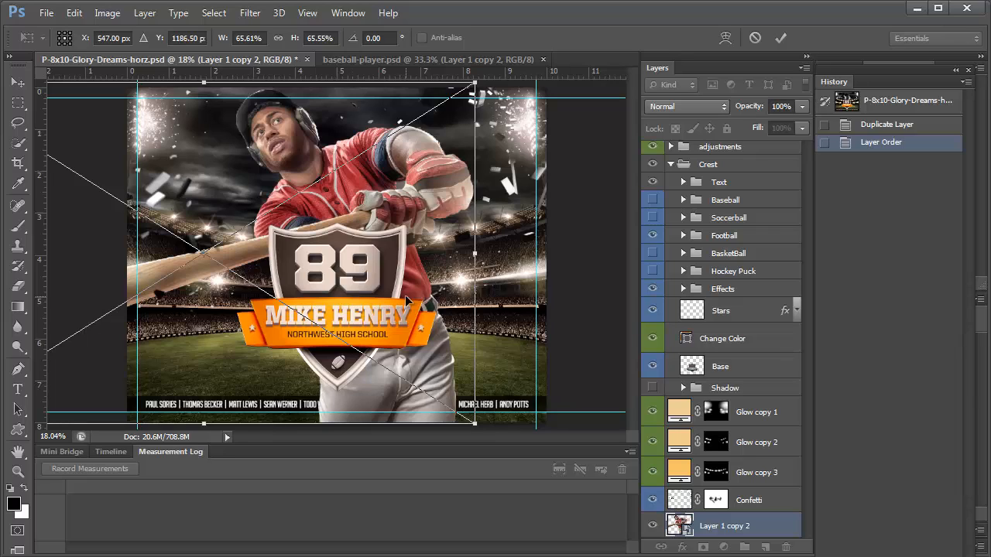
pyautogui.moveTo(475, 78)
pyautogui.mouseDown()
pyautogui.moveTo(534, 60)
pyautogui.moveTo(463, 91)
pyautogui.mouseUp()
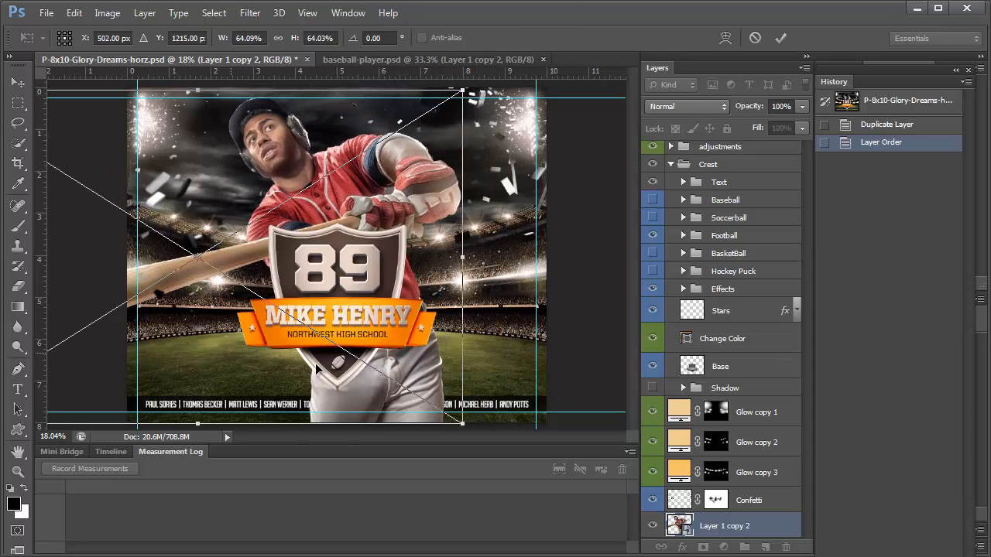
pyautogui.press('v')
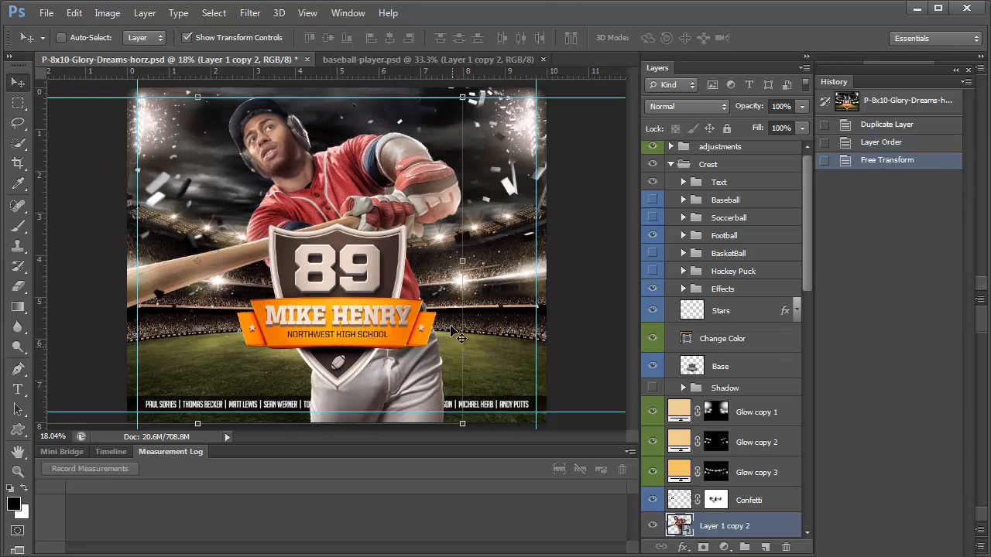
# Move the player right behind the crest, scale him to about 66%, and commit
pyautogui.moveTo(370, 198); pyautogui.dragTo(445, 205)
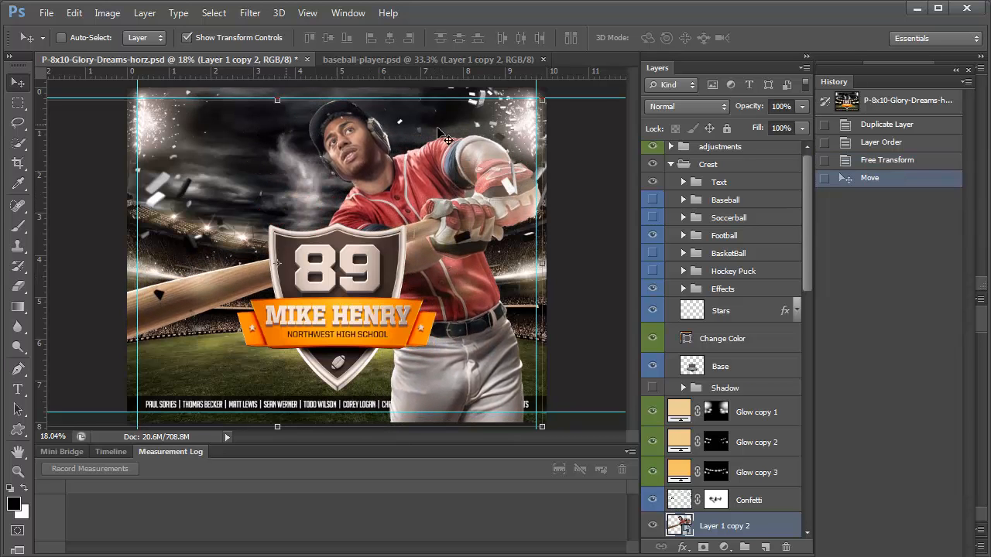
pyautogui.moveTo(542, 100); pyautogui.dragTo(562, 76)
pyautogui.moveTo(505, 159); pyautogui.dragTo(503, 165)
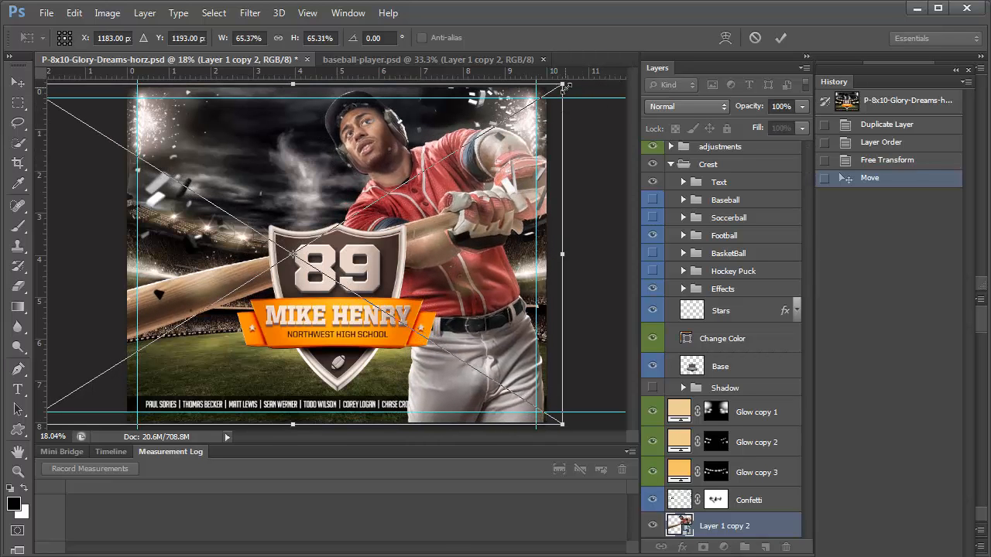
pyautogui.moveTo(564, 86); pyautogui.dragTo(569, 80)
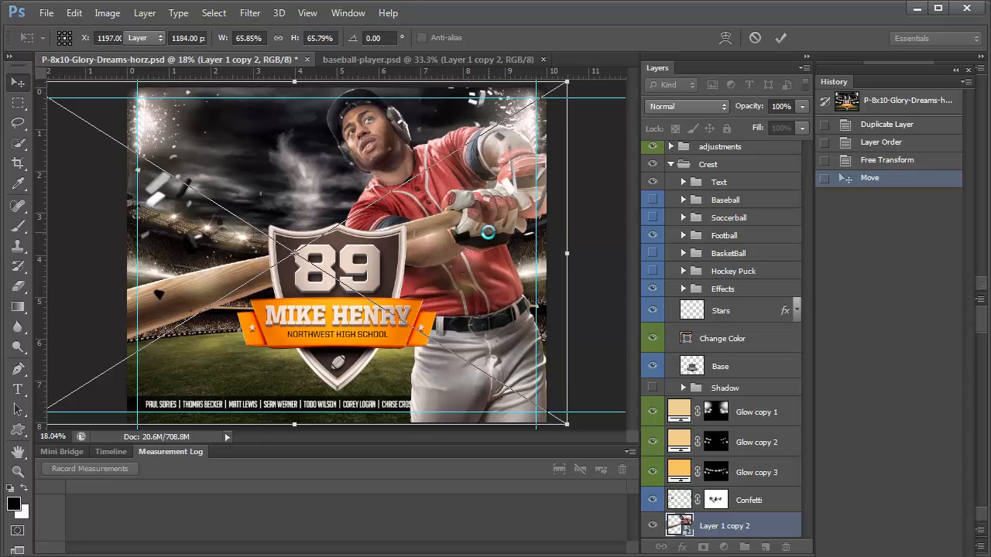
pyautogui.press('Return')
pyautogui.scroll(-2, 701, 266)
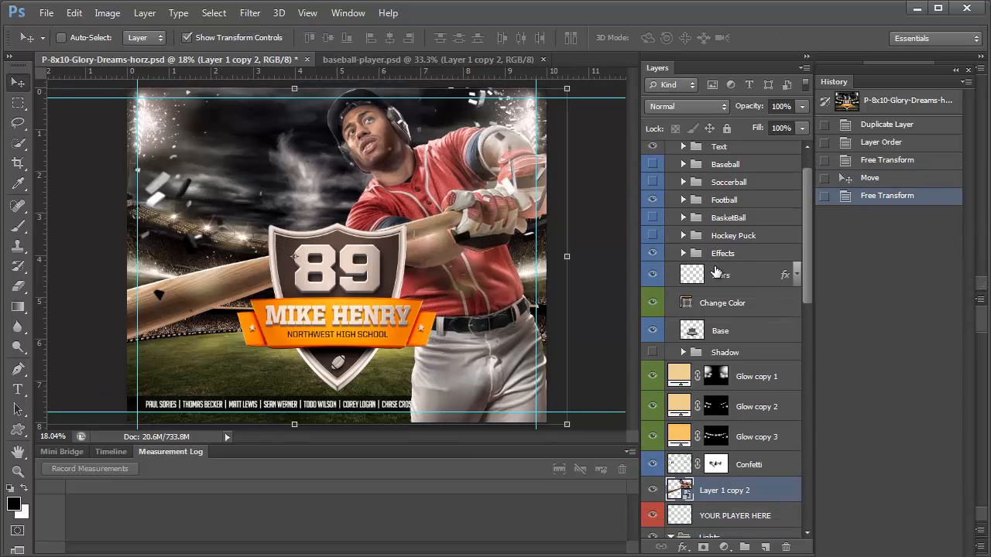
pyautogui.scroll(2, 701, 238)
# Select the Crest group, set Auto-Select to Group, and drag the crest left
pyautogui.click(715, 165)
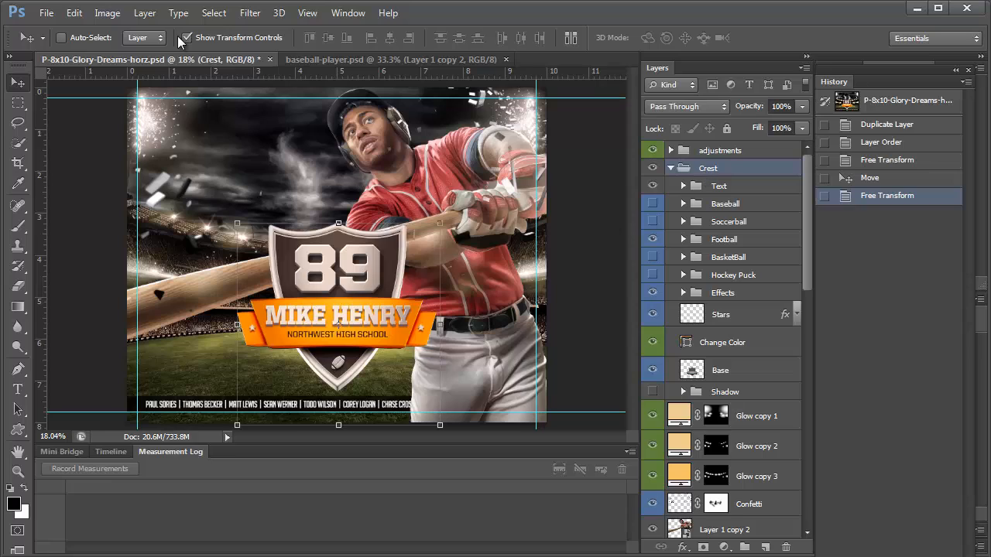
pyautogui.click(147, 41)
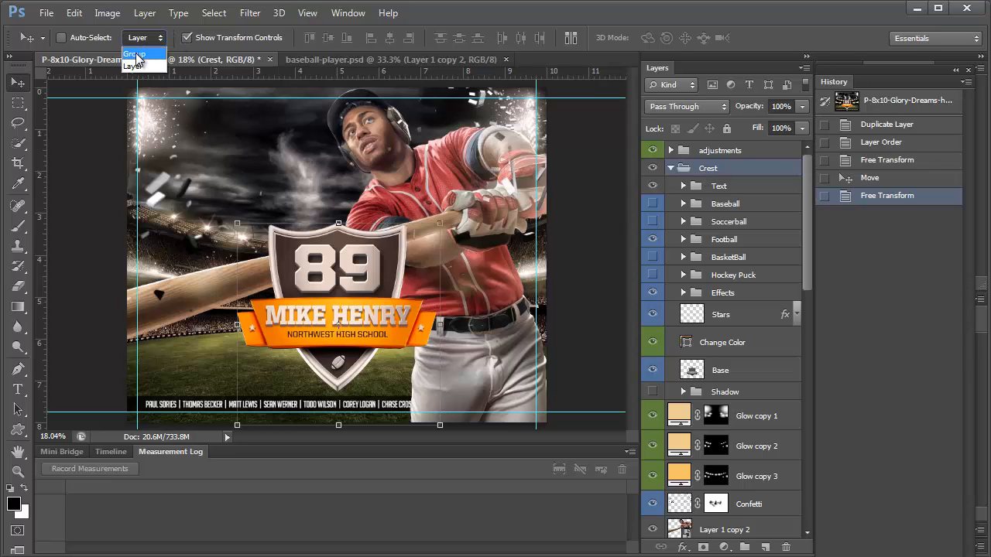
pyautogui.click(137, 55)
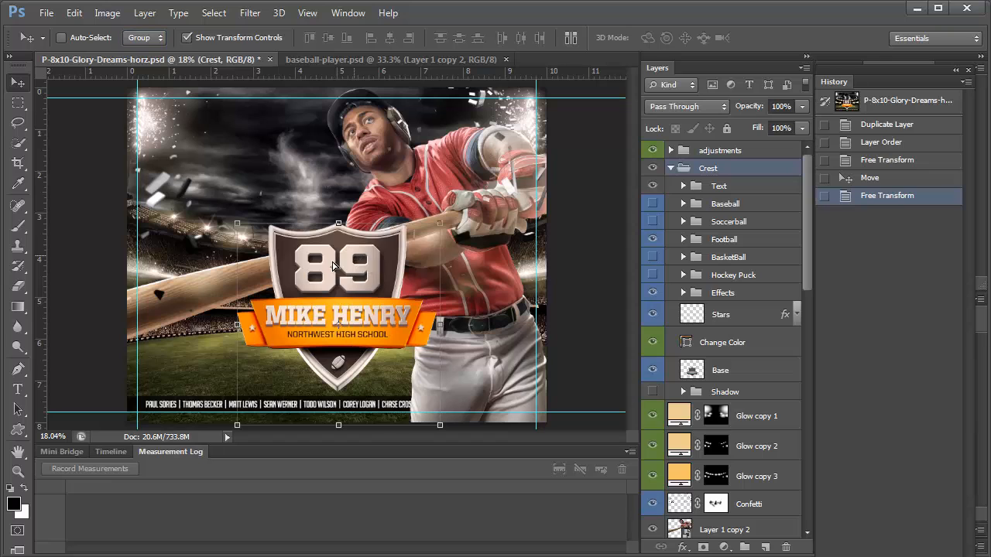
pyautogui.moveTo(359, 275); pyautogui.dragTo(253, 288)
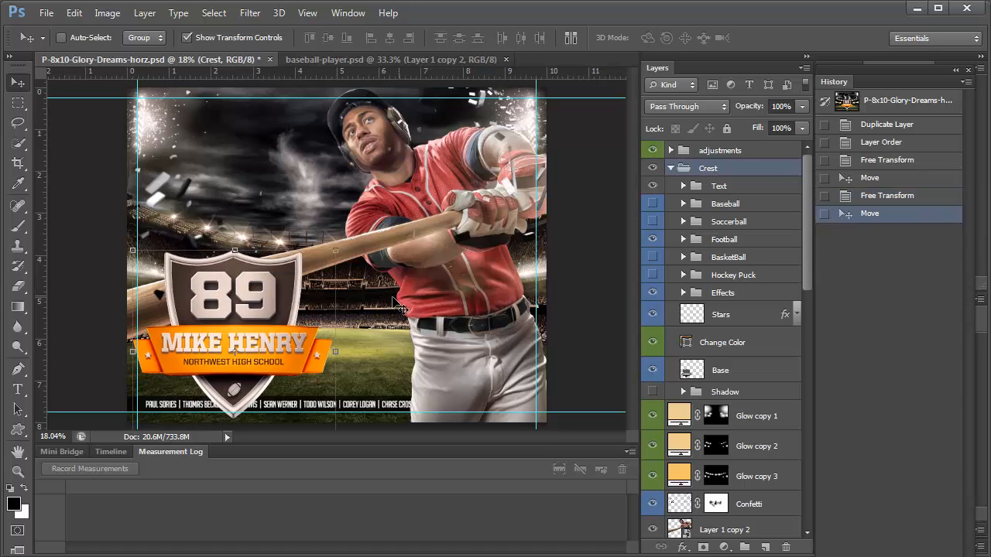
# Scale the crest down, undo the rotation attempt, enlarge it slightly, and commit
pyautogui.moveTo(331, 251); pyautogui.dragTo(494, 91)
pyautogui.moveTo(372, 308); pyautogui.dragTo(412, 203)
pyautogui.press('Return')
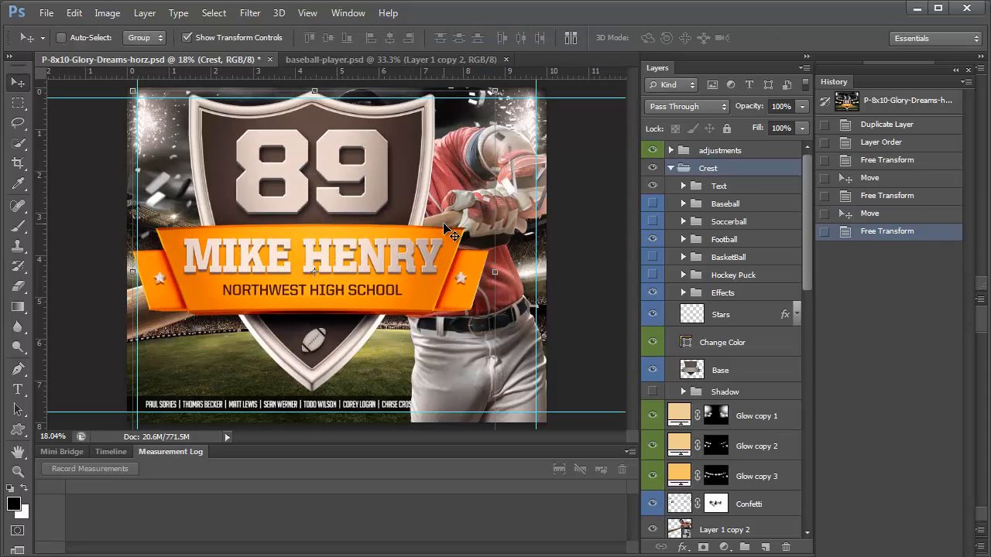
pyautogui.hotkey('ctrl', 'z')
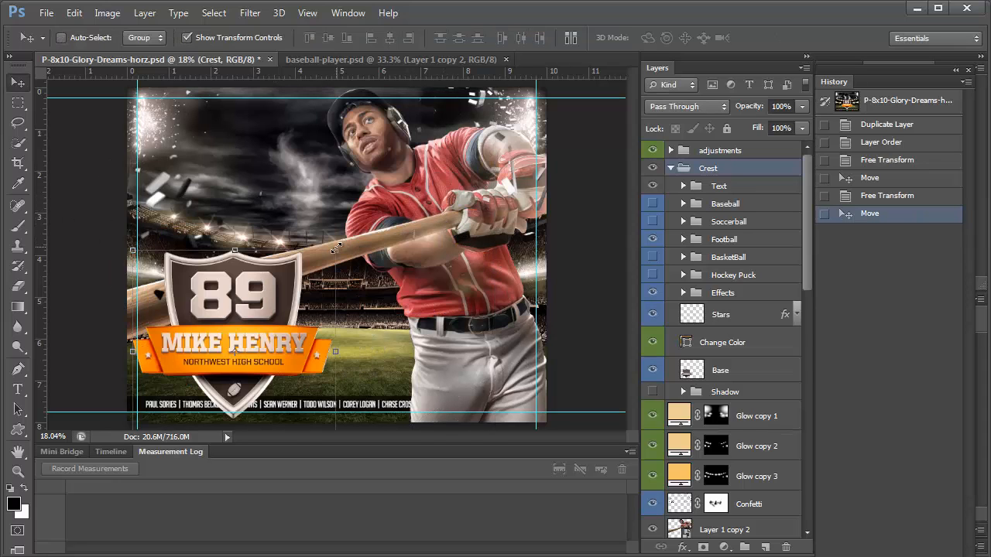
pyautogui.moveTo(335, 249); pyautogui.dragTo(361, 229)
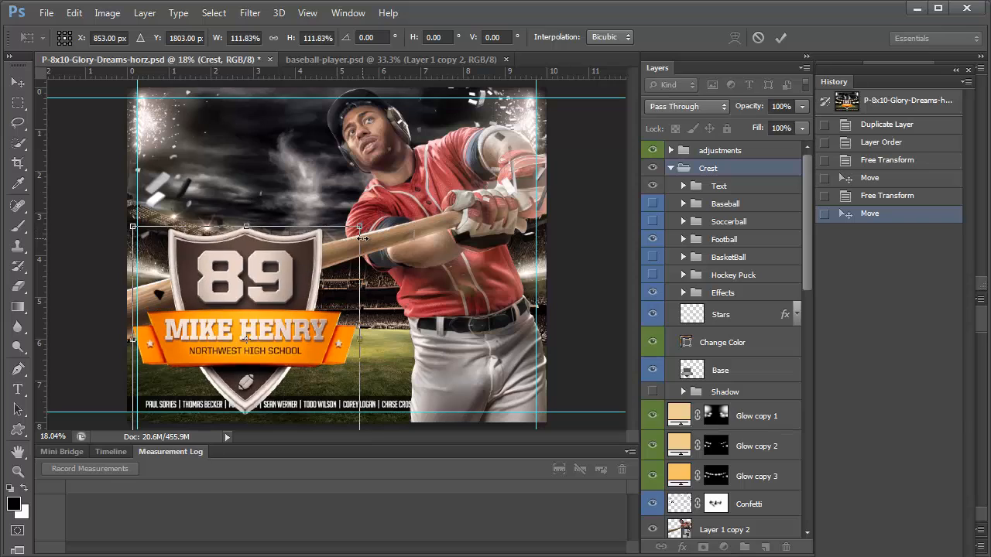
pyautogui.press('Return')
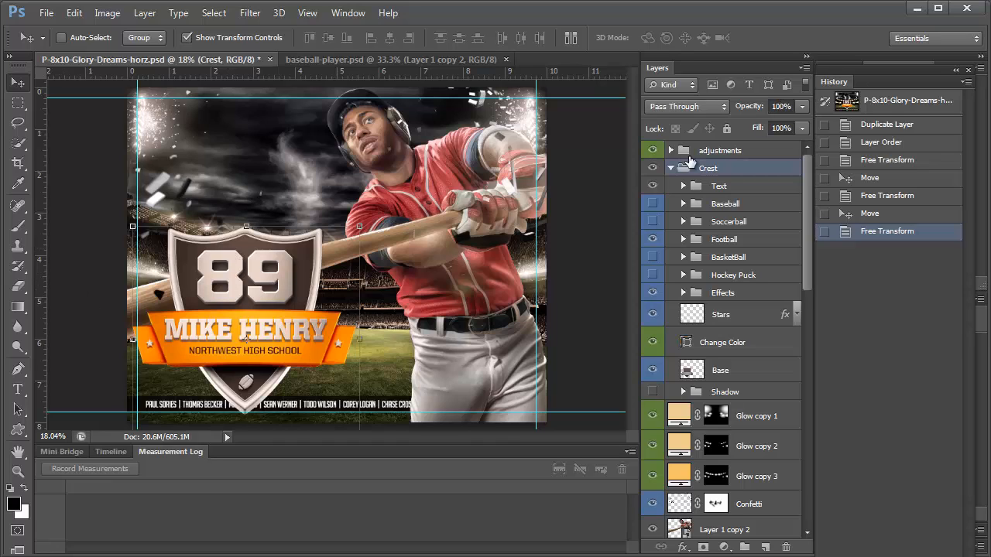
pyautogui.click(687, 188)
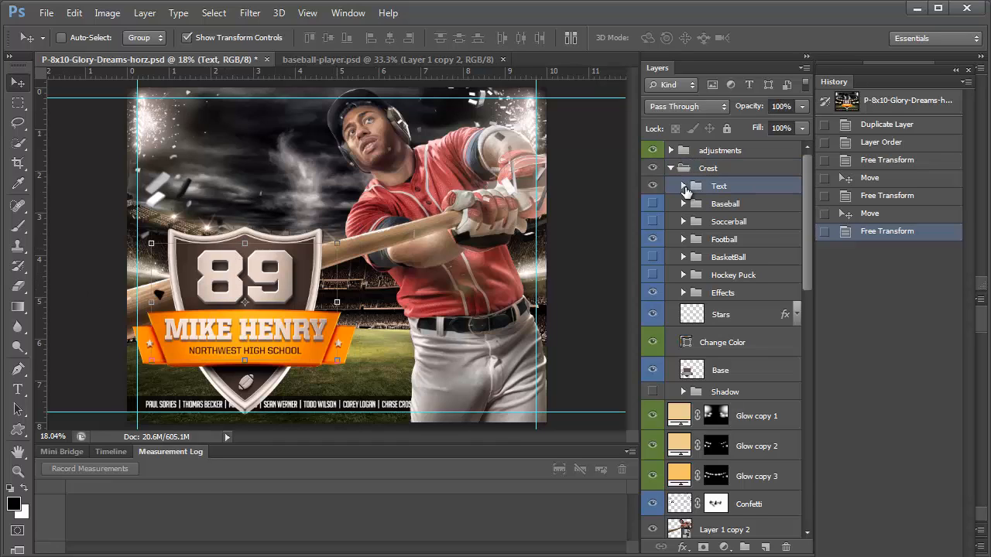
pyautogui.click(684, 186)
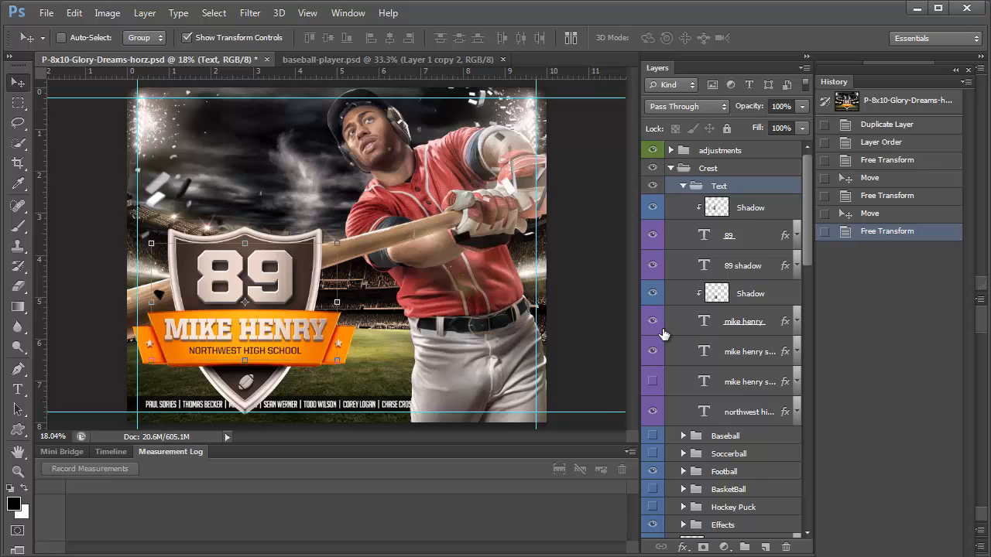
pyautogui.click(652, 383)
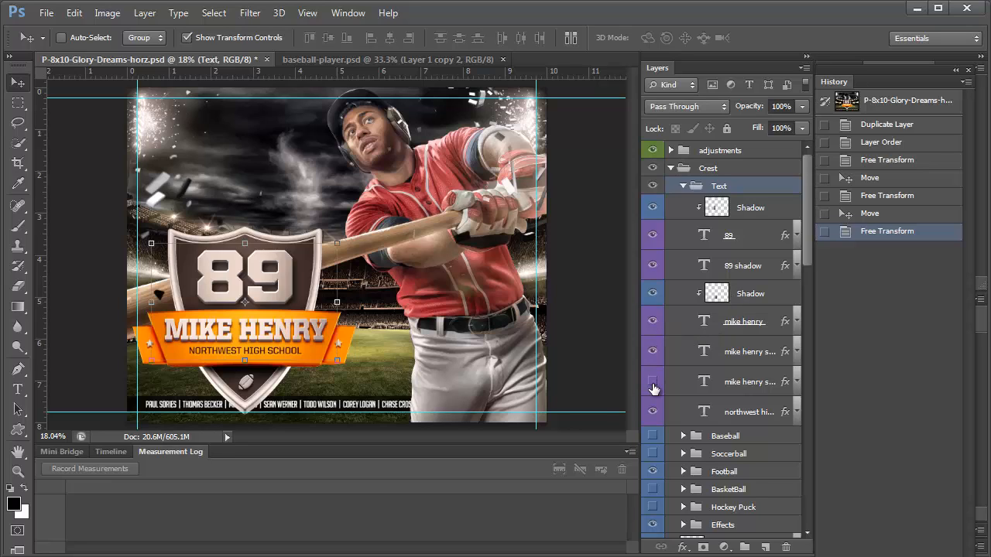
pyautogui.click(652, 383)
pyautogui.click(653, 384)
pyautogui.click(653, 351)
pyautogui.click(653, 383)
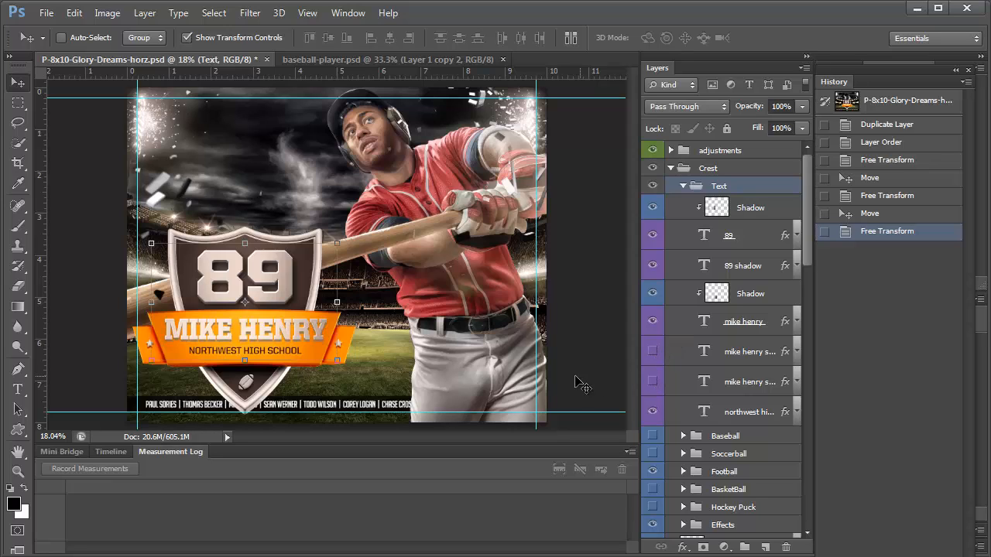
pyautogui.click(731, 317)
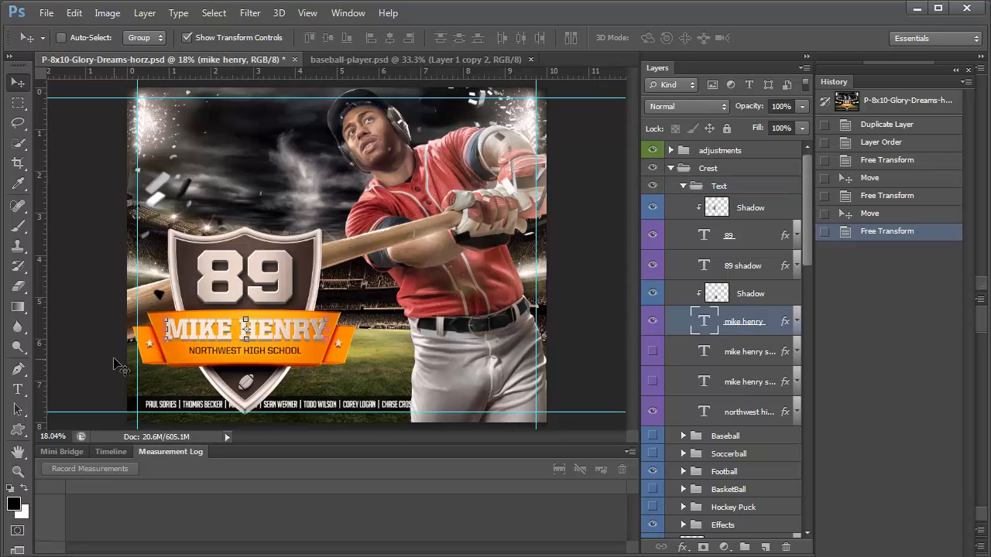
pyautogui.click(18, 389)
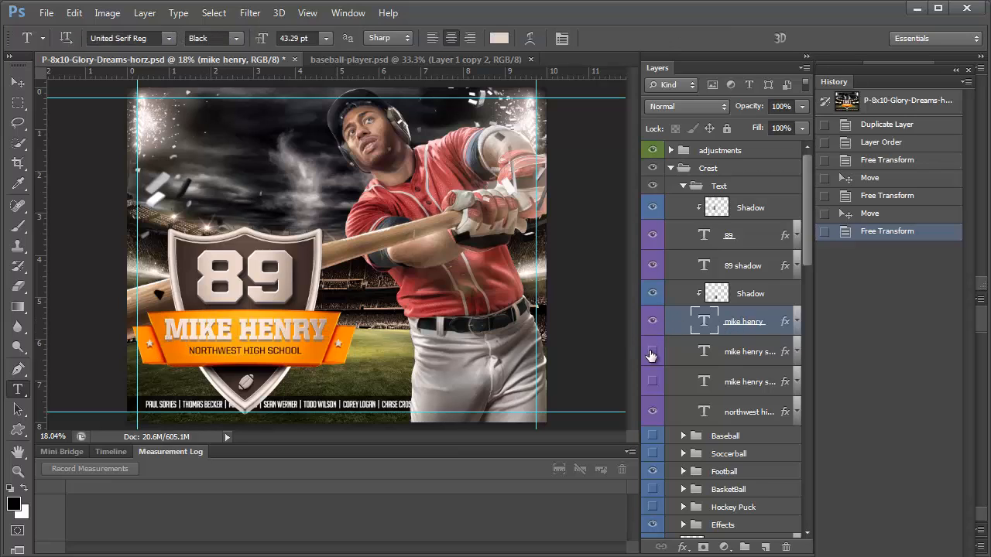
pyautogui.tripleClick(245, 326)
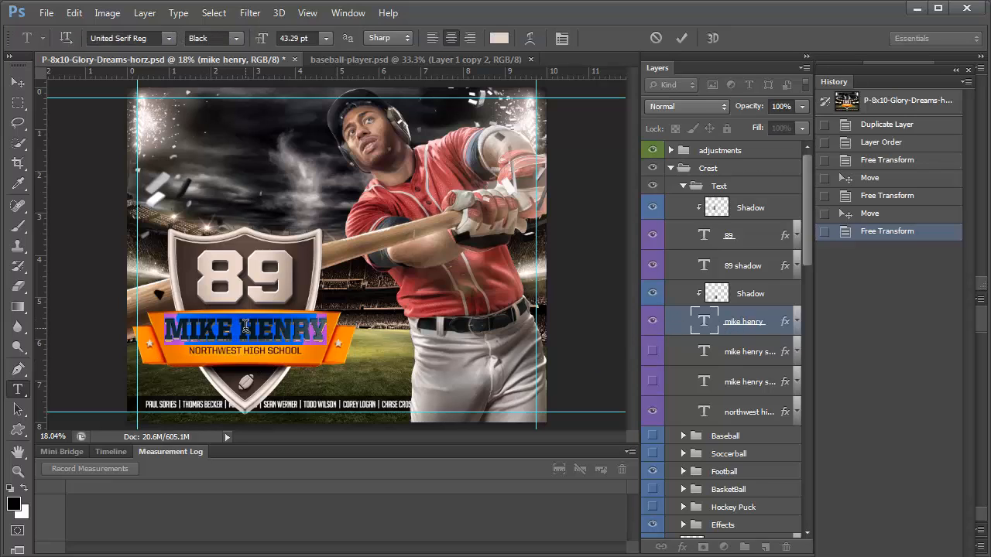
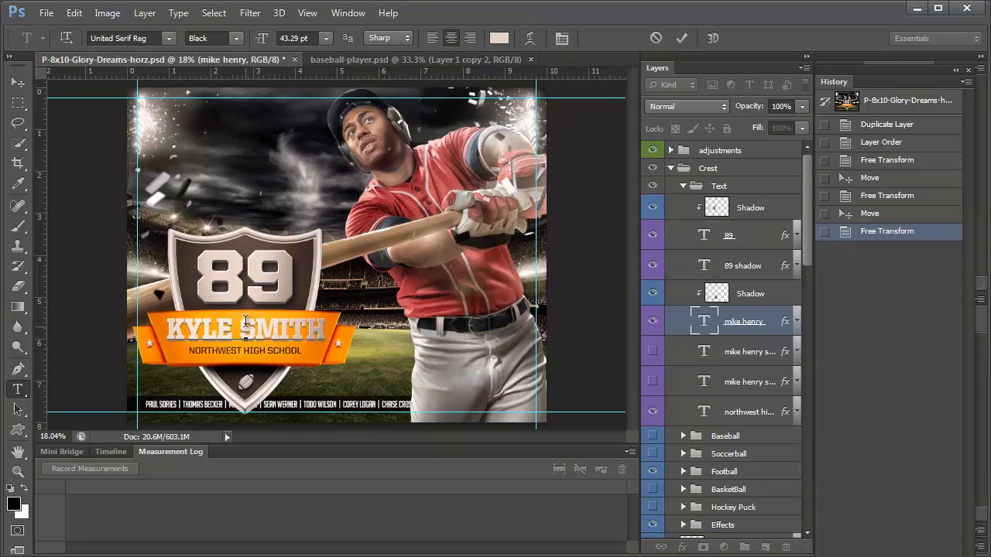
pyautogui.click(652, 323)
pyautogui.click(651, 353)
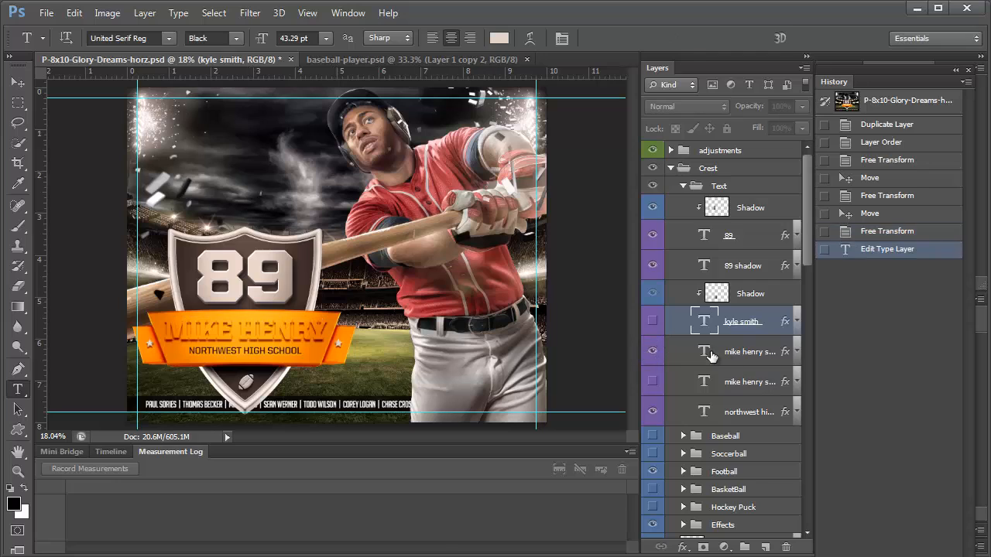
pyautogui.doubleClick(707, 351)
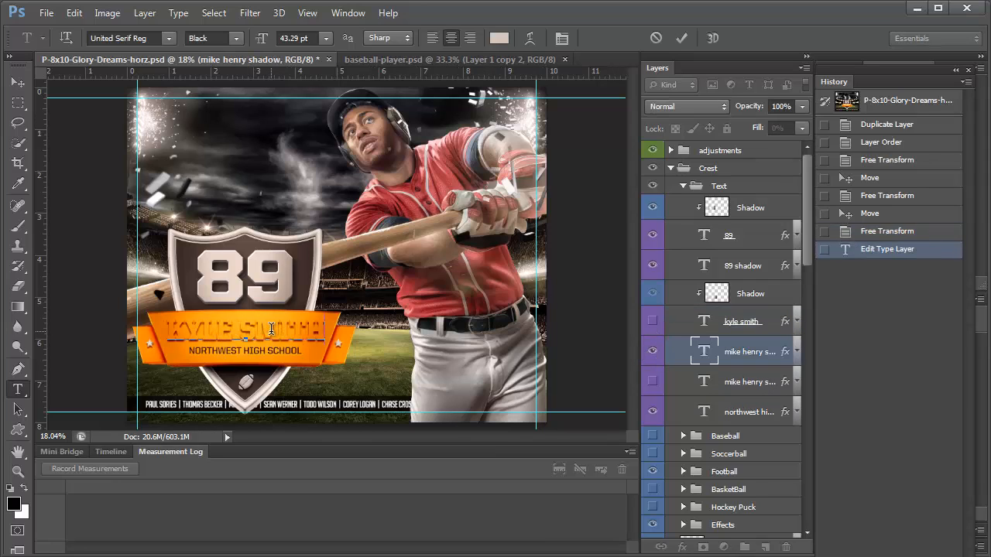
pyautogui.click(652, 351)
pyautogui.click(652, 382)
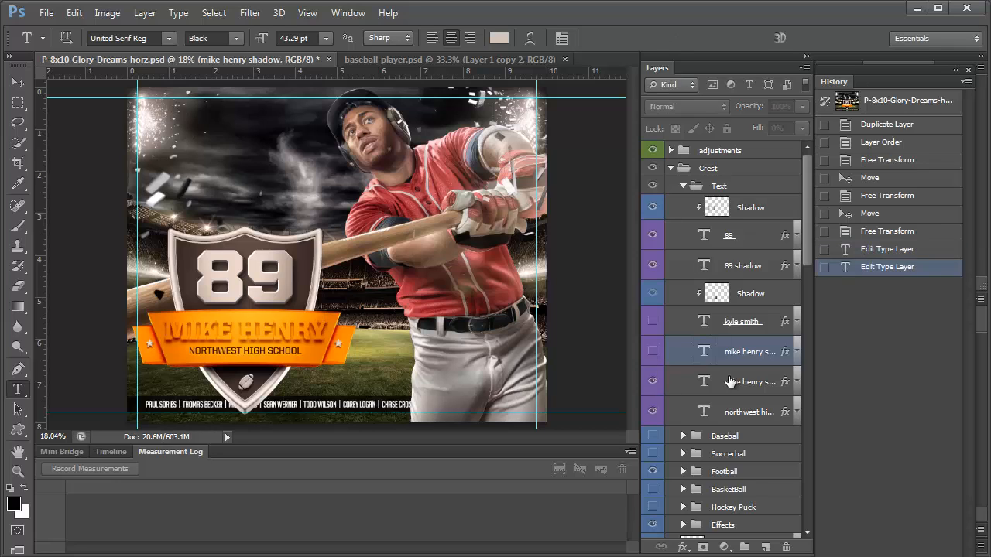
pyautogui.click(735, 383)
pyautogui.doubleClick(280, 333)
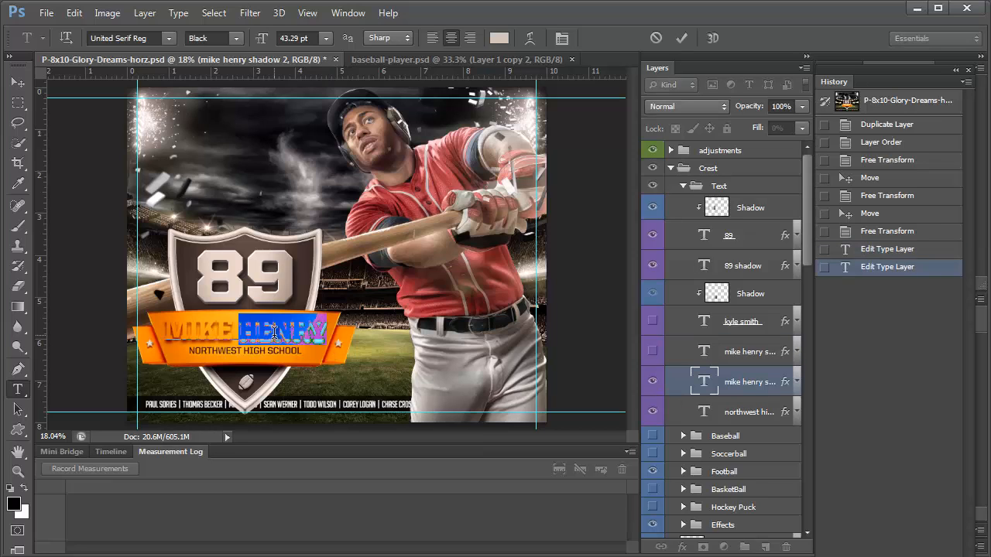
pyautogui.hotkey('ctrl', 'a')
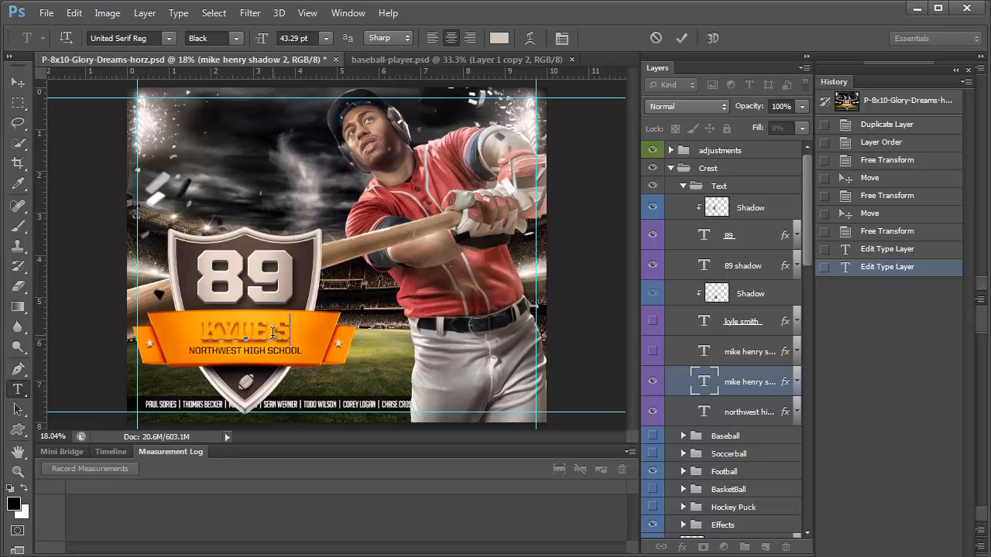
pyautogui.hotkey('ctrl', 'Return')
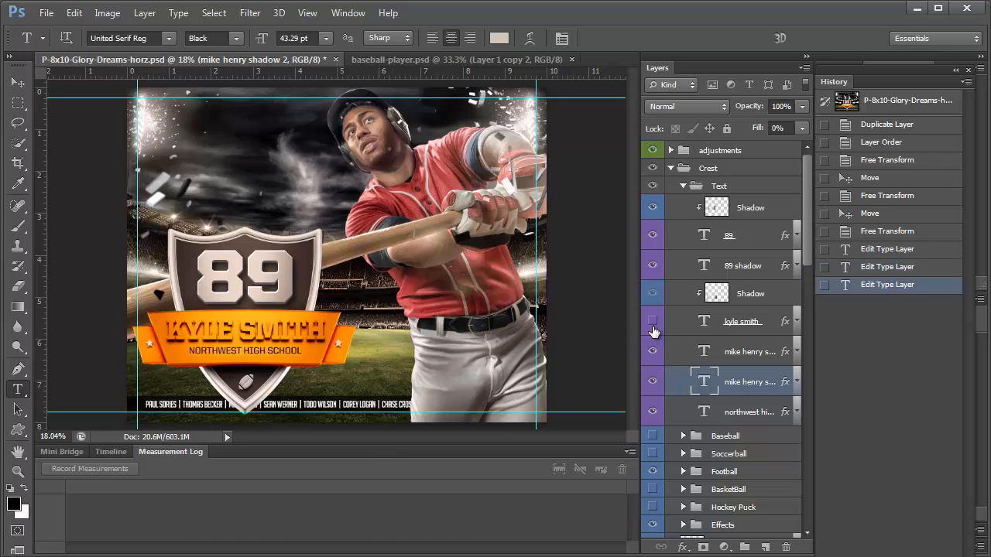
pyautogui.click(651, 326)
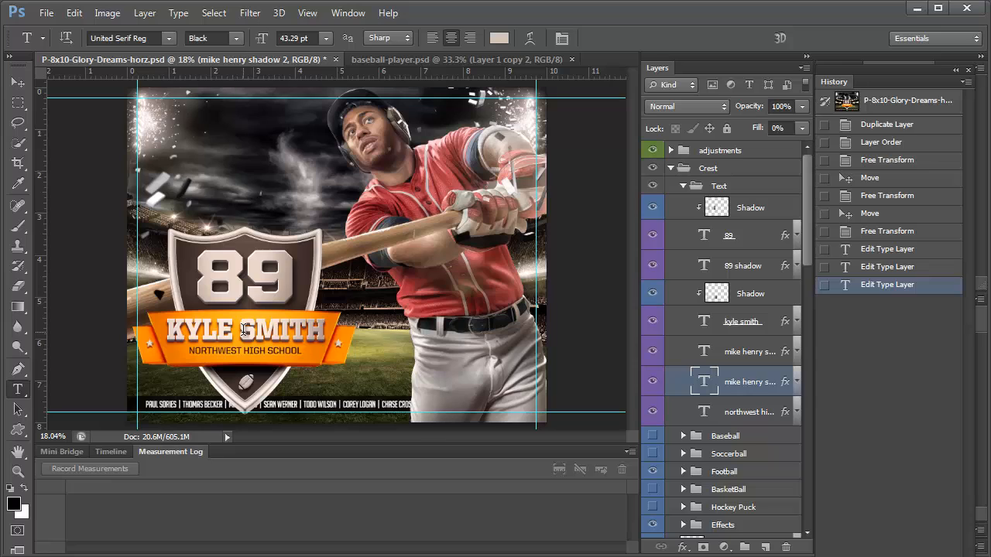
# Select the whole NORTHWEST HIGH SCHOOL line and change its text colour to dark grey
pyautogui.click(744, 333)
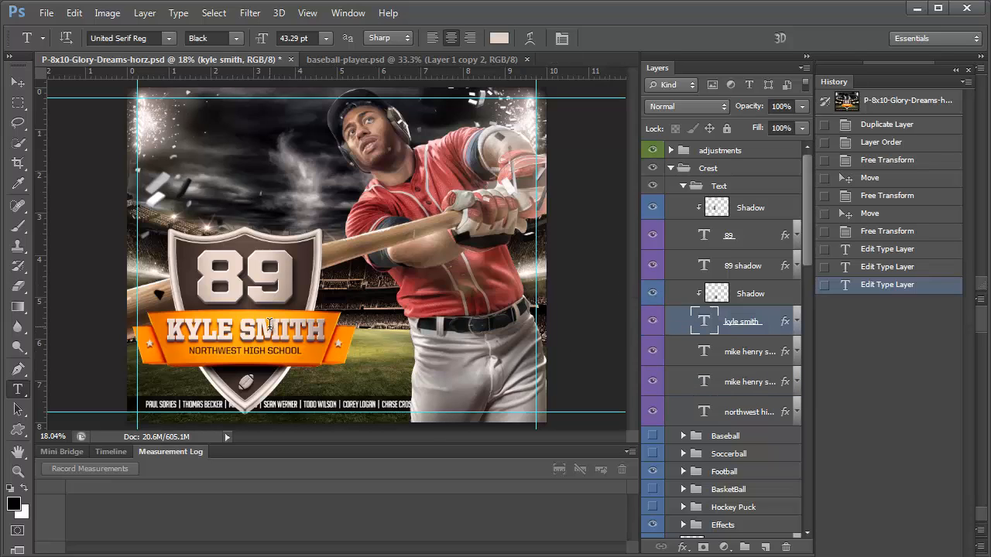
pyautogui.click(746, 418)
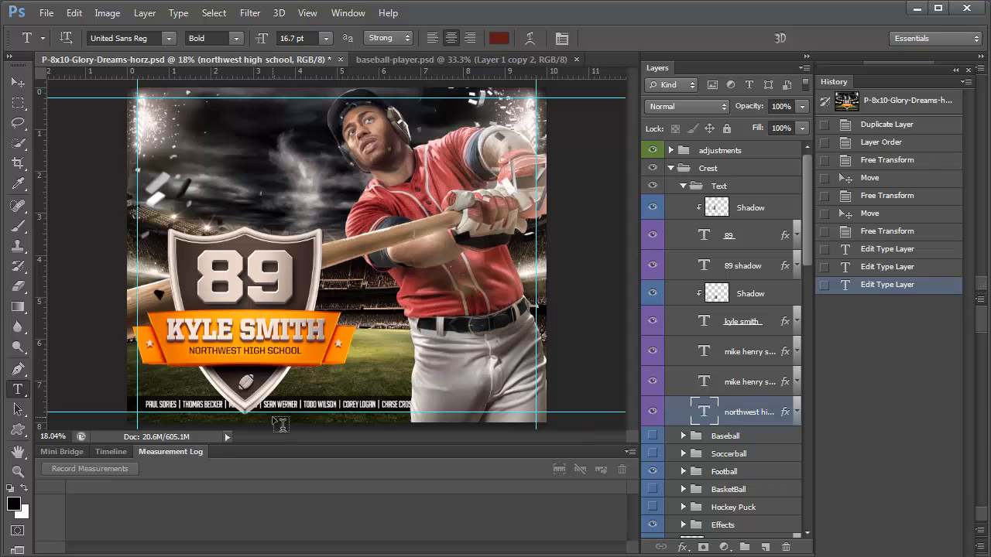
pyautogui.click(233, 347)
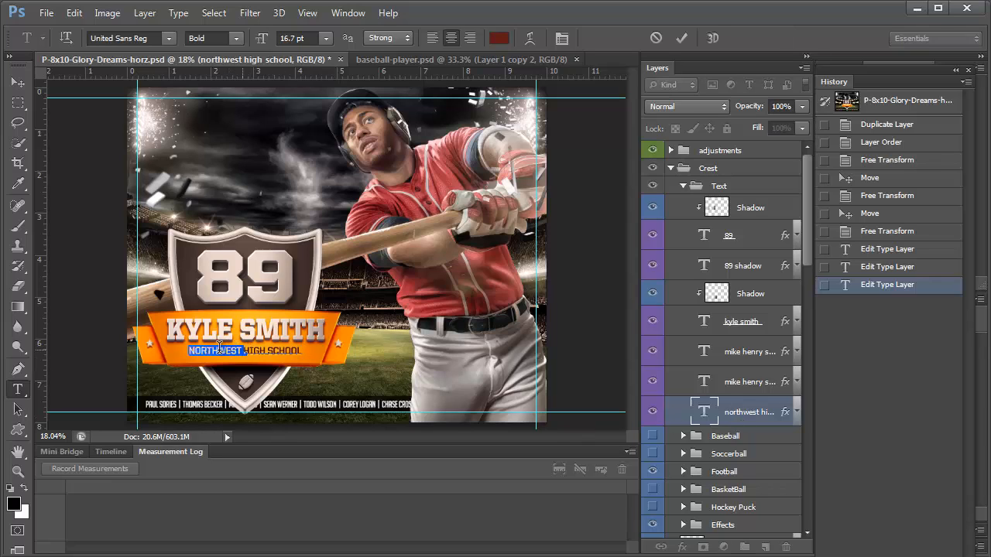
pyautogui.doubleClick(258, 346)
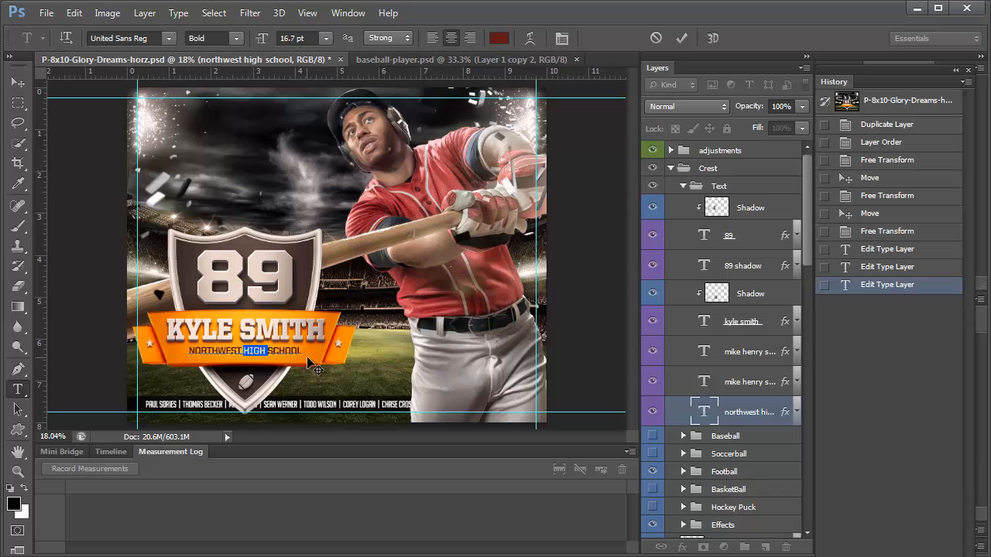
pyautogui.click(289, 353)
pyautogui.moveTo(303, 351); pyautogui.dragTo(142, 361)
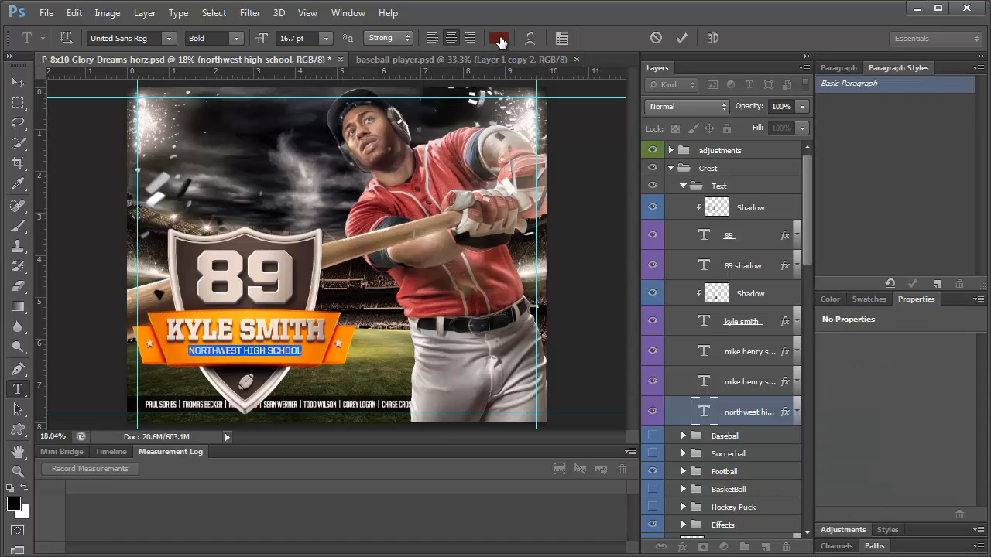
pyautogui.click(499, 39)
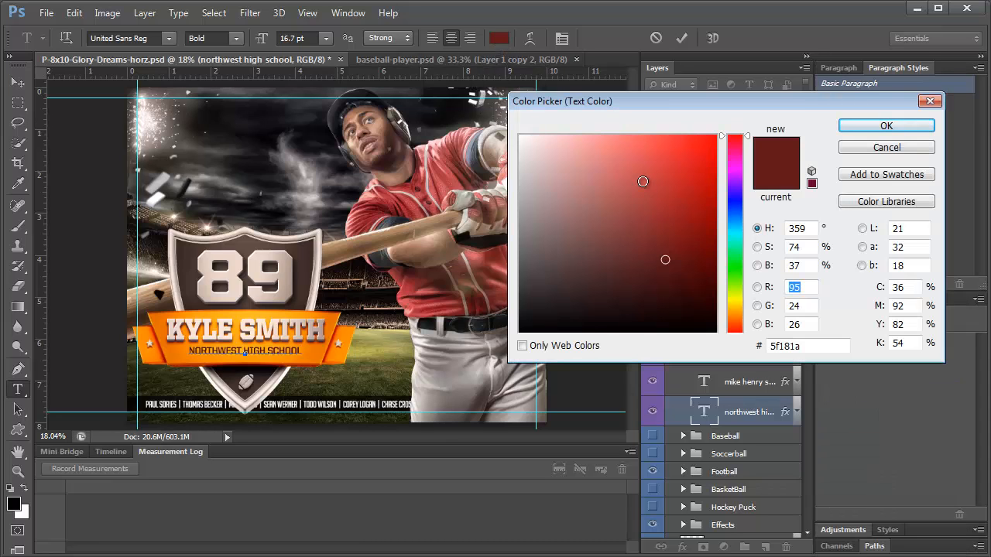
pyautogui.moveTo(545, 227)
pyautogui.mouseDown()
pyautogui.moveTo(518, 177)
pyautogui.moveTo(546, 257)
pyautogui.moveTo(512, 299)
pyautogui.mouseUp()
pyautogui.click(887, 125)
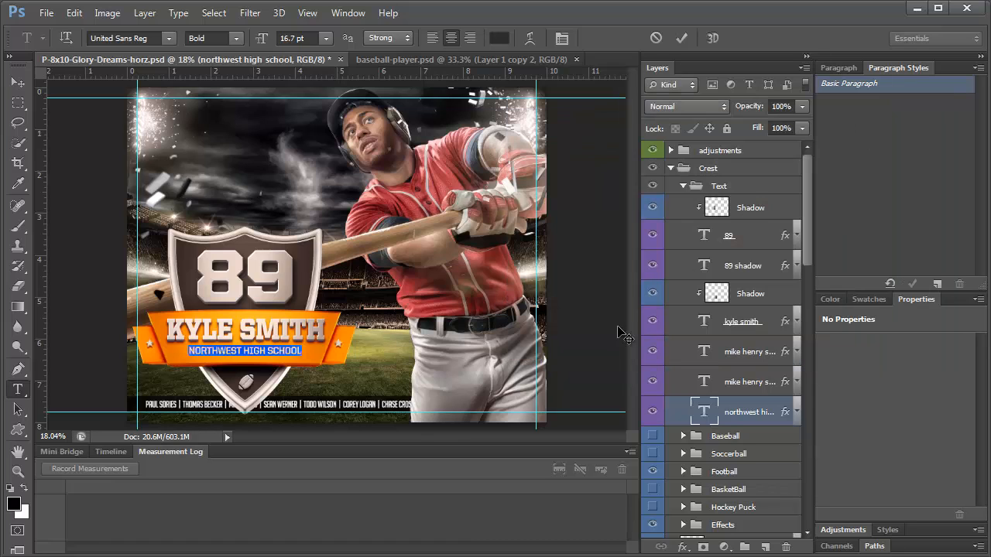
# Enable the school line's Drop Shadow, preview inner shadow distance tweaks, and cancel them
pyautogui.click(797, 413)
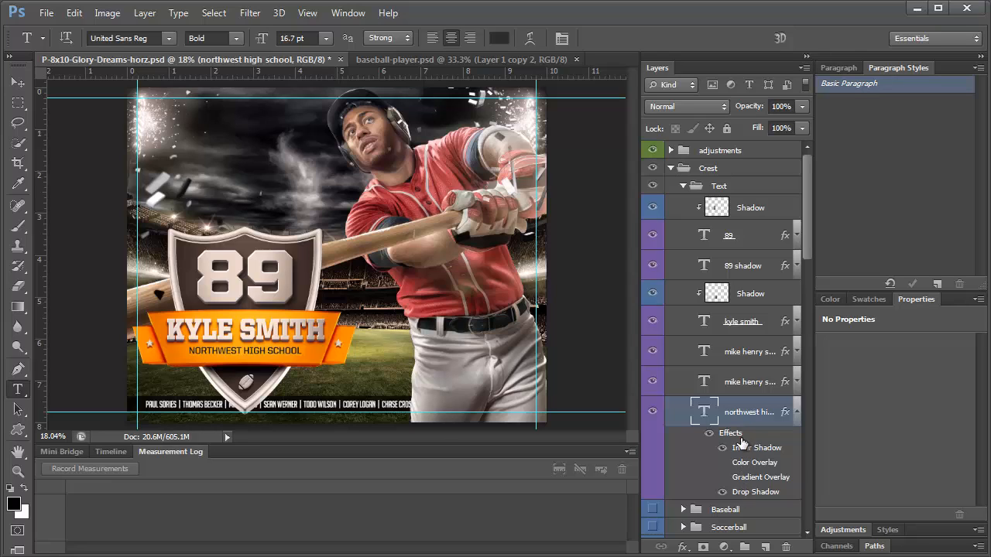
pyautogui.click(723, 493)
pyautogui.doubleClick(743, 493)
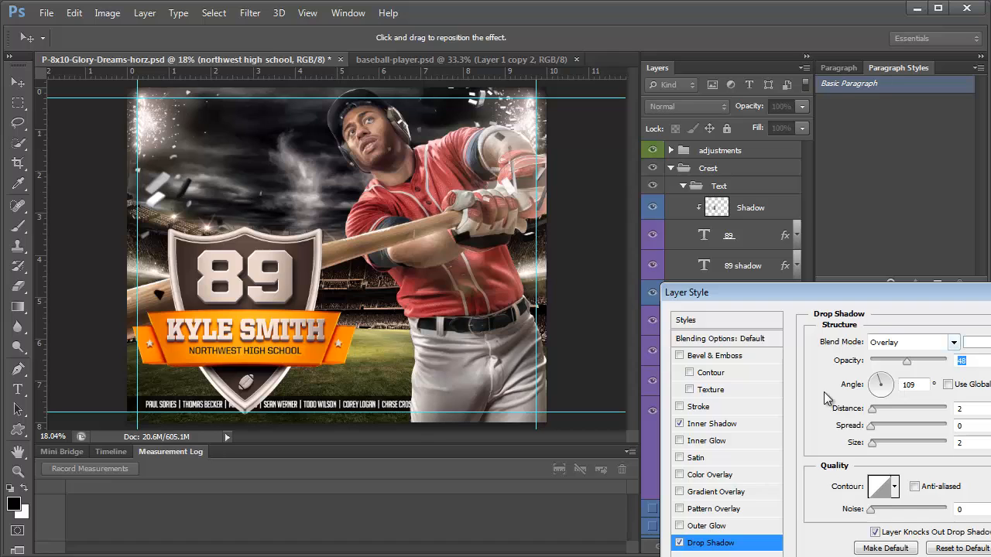
pyautogui.click(713, 425)
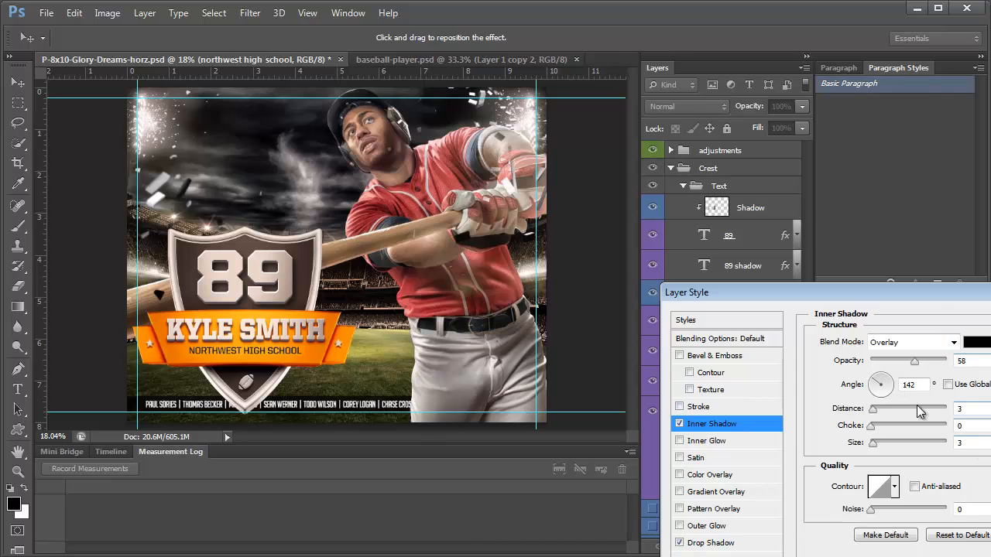
pyautogui.moveTo(929, 298); pyautogui.dragTo(653, 87)
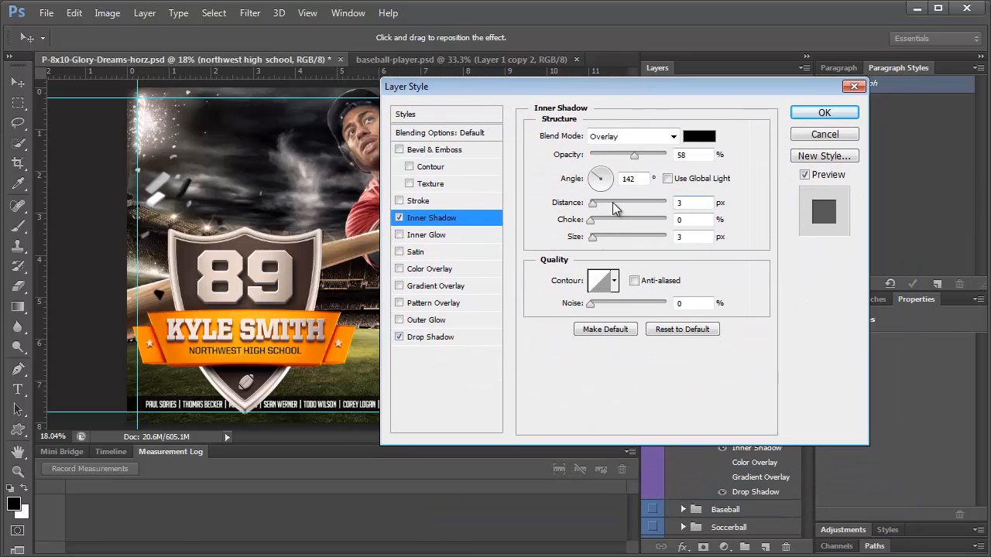
pyautogui.moveTo(595, 202)
pyautogui.mouseDown()
pyautogui.moveTo(651, 203)
pyautogui.moveTo(585, 197)
pyautogui.moveTo(603, 203)
pyautogui.mouseUp()
pyautogui.moveTo(592, 237); pyautogui.dragTo(604, 238)
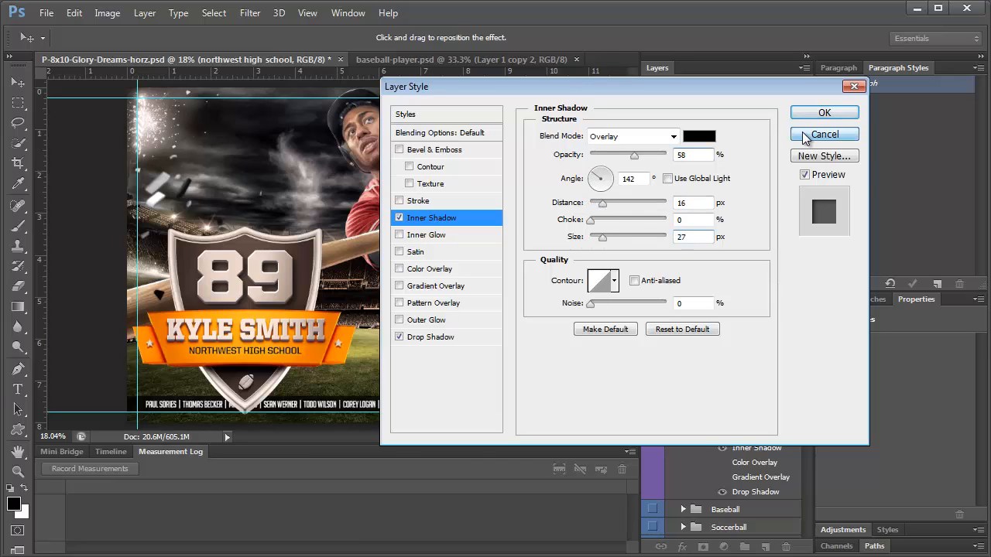
pyautogui.click(804, 135)
pyautogui.doubleClick(263, 284)
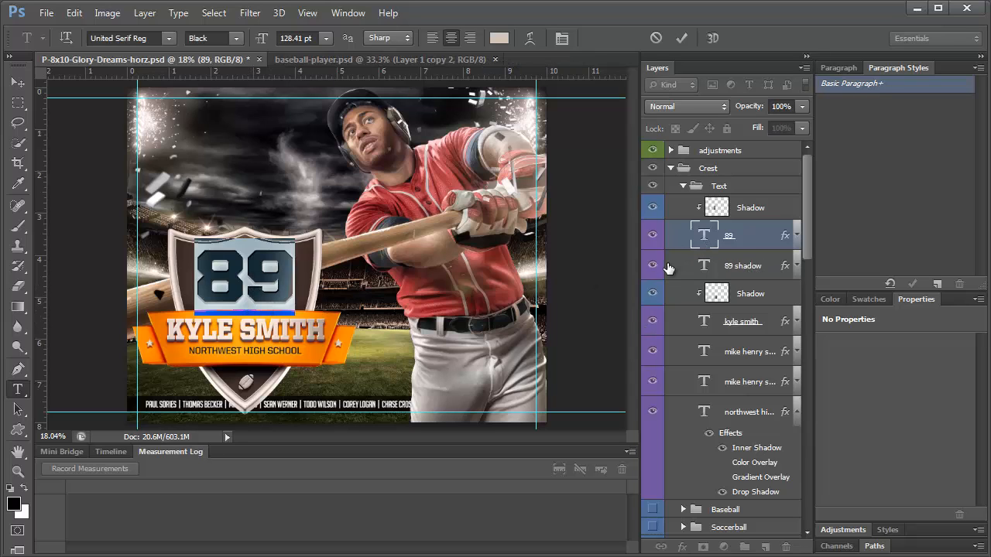
# Type MVP over 89 in both the main and shadow text layers, and make the mvp layer visible again
pyautogui.write('MVP')
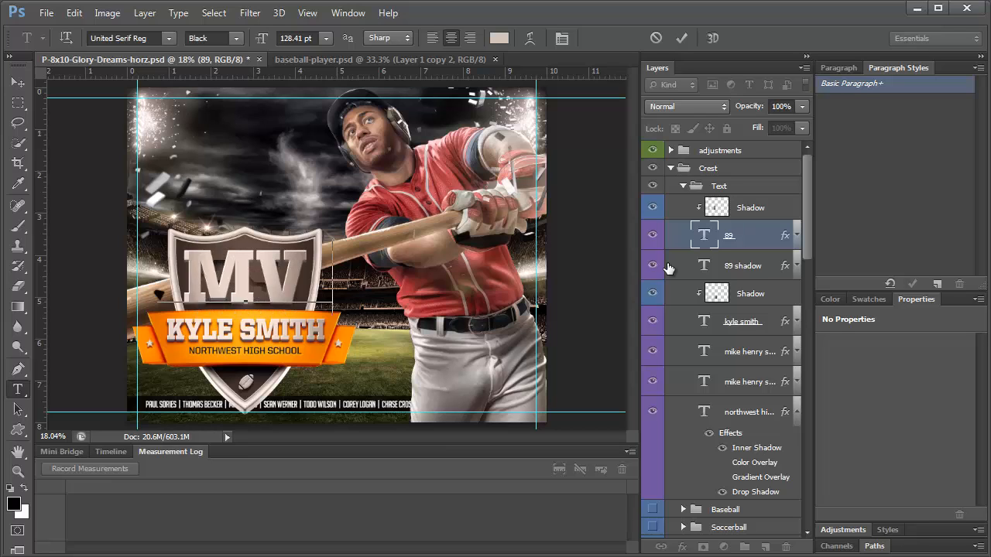
pyautogui.doubleClick(705, 265)
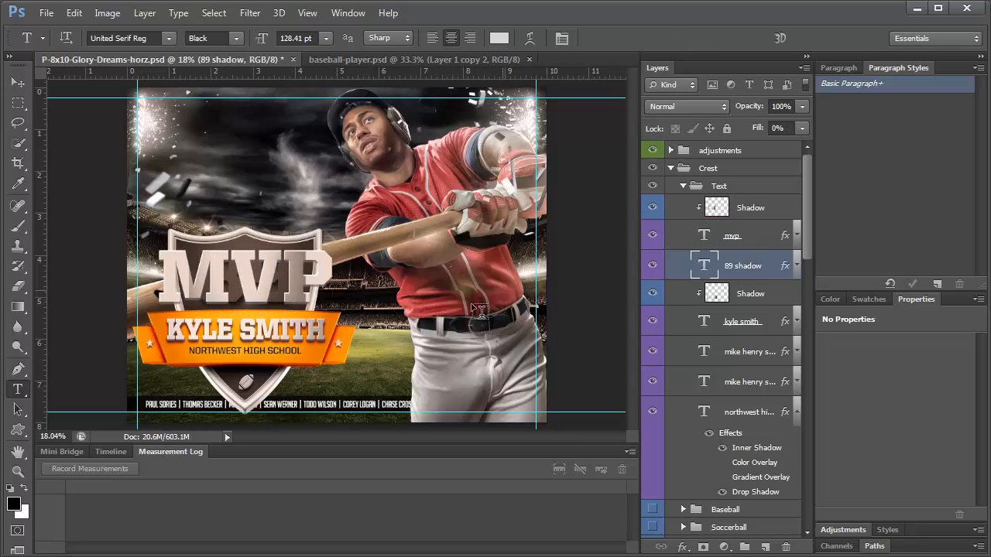
pyautogui.write('MVP')
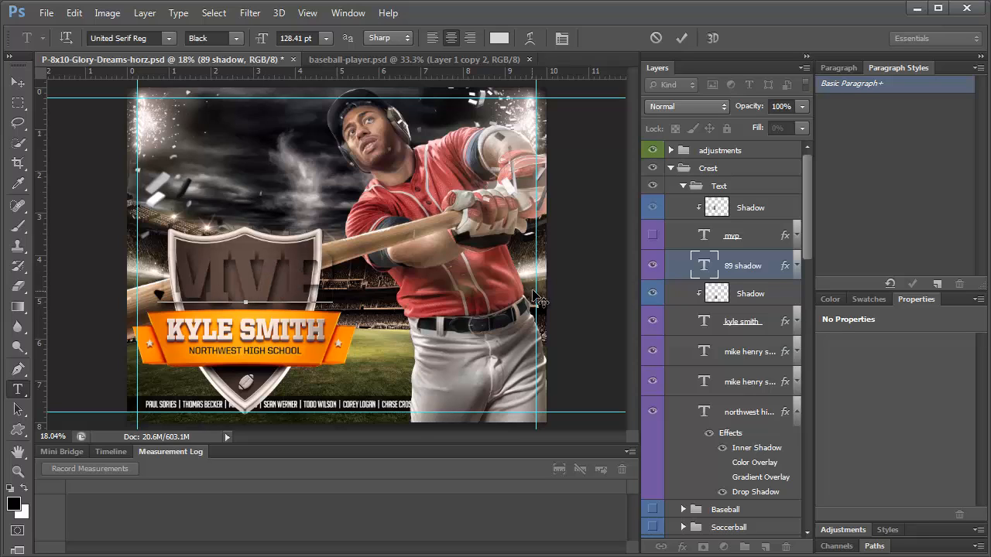
pyautogui.click(652, 235)
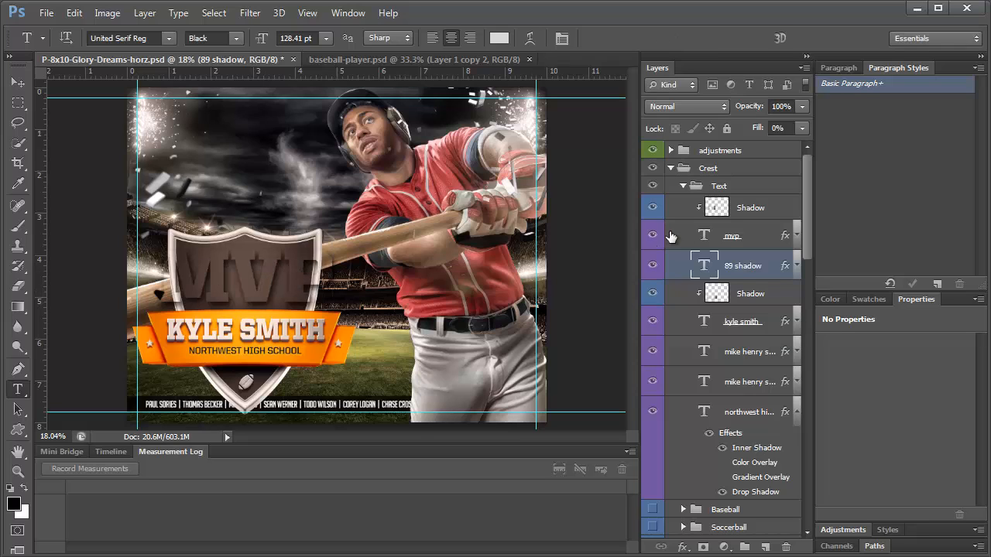
pyautogui.click(712, 236)
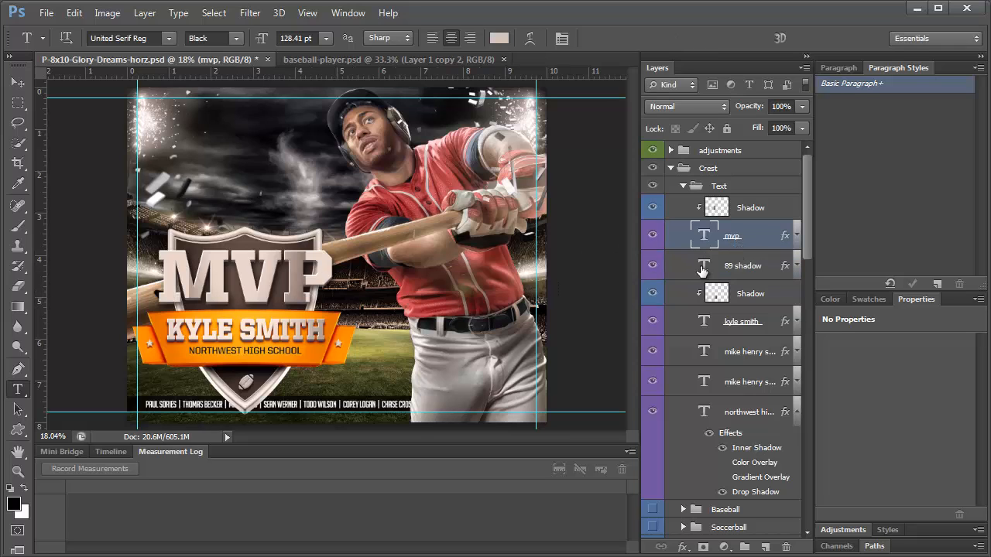
pyautogui.click(733, 267)
pyautogui.click(18, 82)
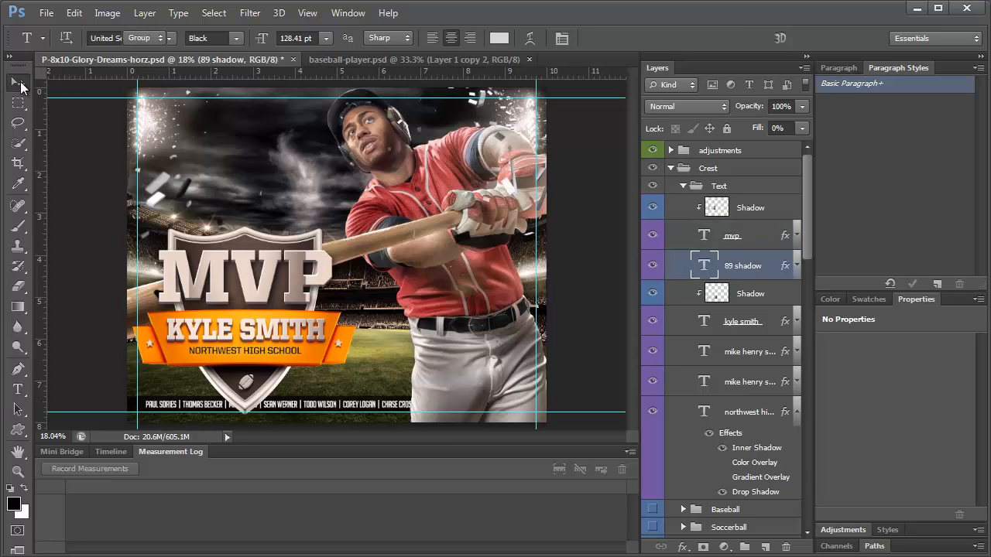
pyautogui.click(745, 215)
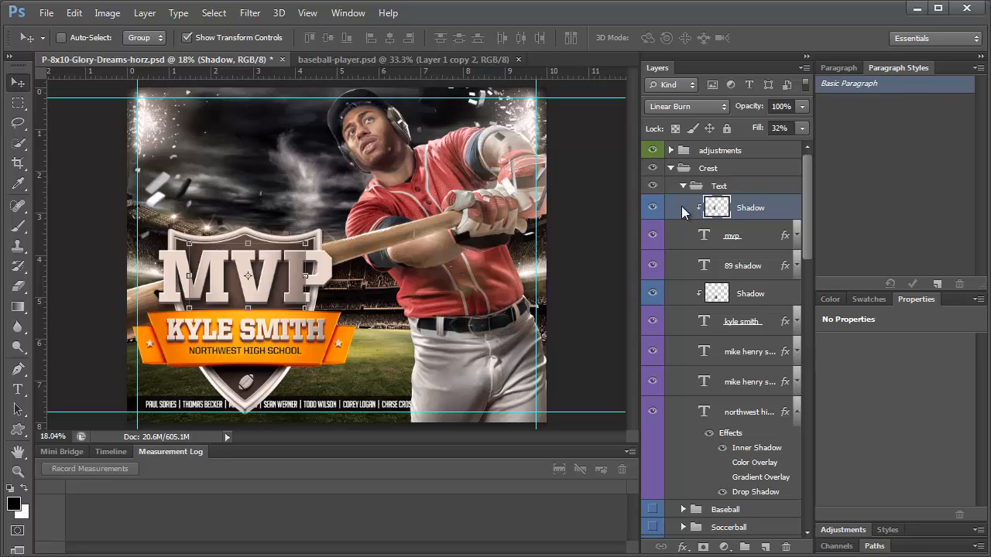
# Re-clip the top Shadow layer to the MVP text and scale it up to about 105%
pyautogui.rightClick(681, 206)
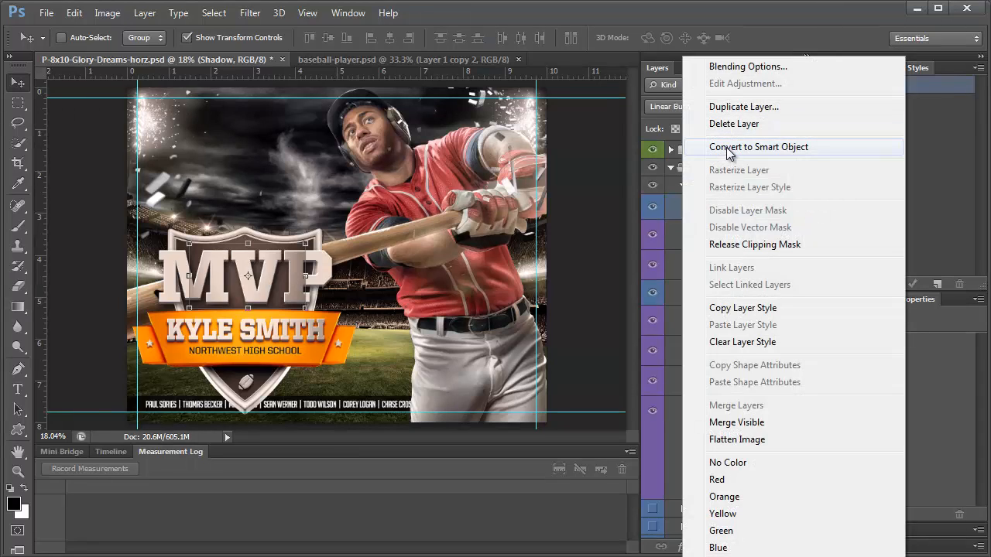
pyautogui.click(732, 245)
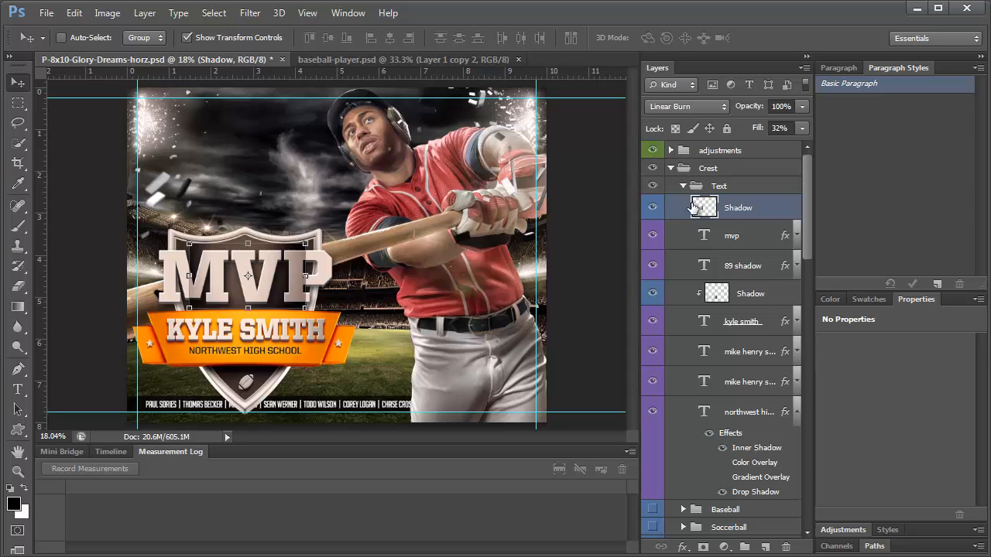
pyautogui.rightClick(741, 209)
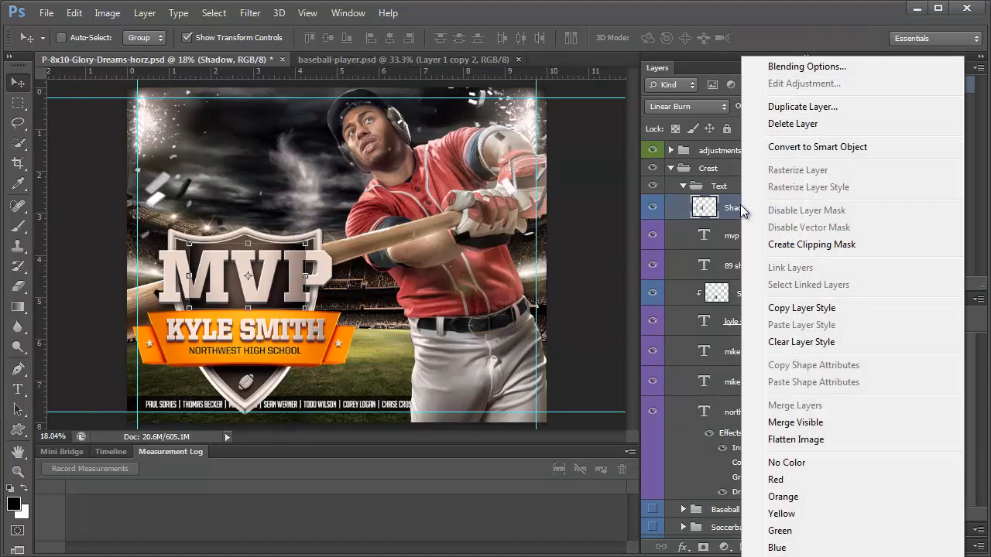
pyautogui.click(776, 245)
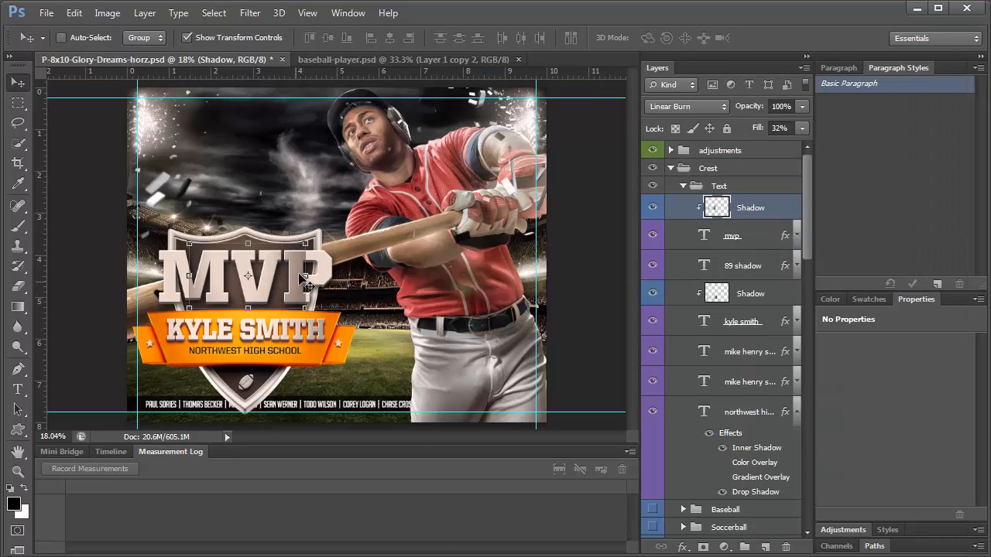
pyautogui.moveTo(306, 244); pyautogui.dragTo(310, 240)
pyautogui.moveTo(193, 238); pyautogui.dragTo(182, 234)
# Commit the Shadow resize, then shrink the mvp and 89 shadow lettering together
pyautogui.press('Return')
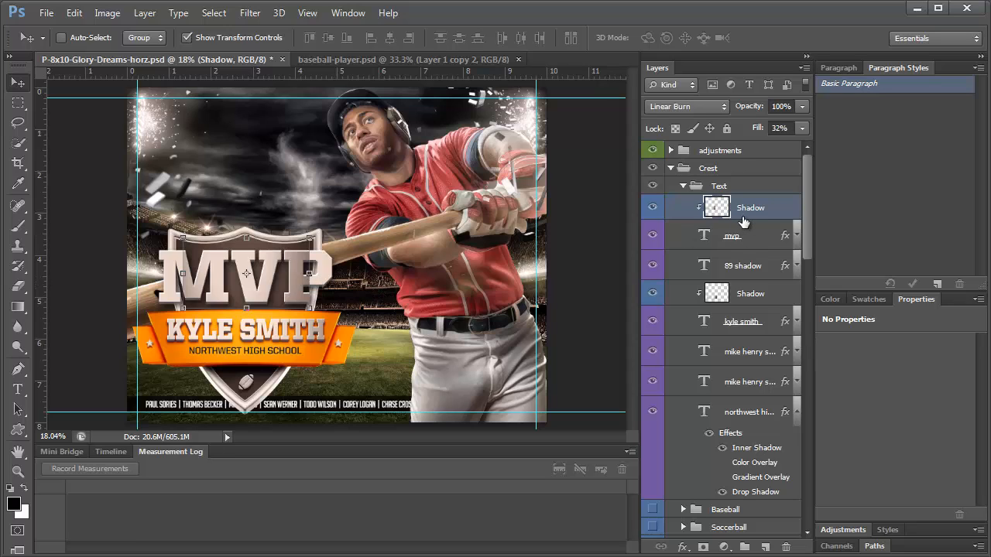
pyautogui.keyDown('shift'); pyautogui.click(744, 267); pyautogui.keyUp('shift')
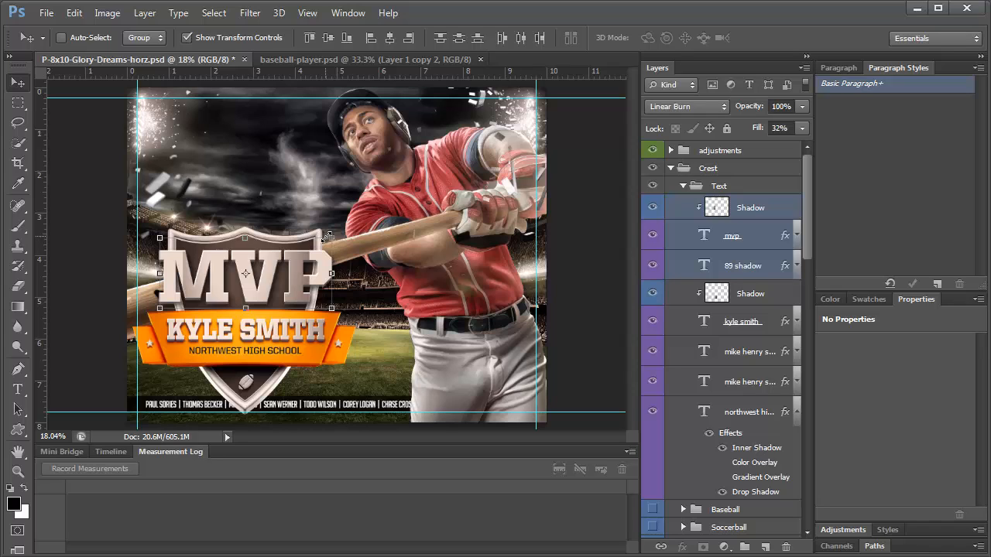
pyautogui.moveTo(332, 238); pyautogui.dragTo(309, 248)
pyautogui.hotkey('ctrl', 'z')
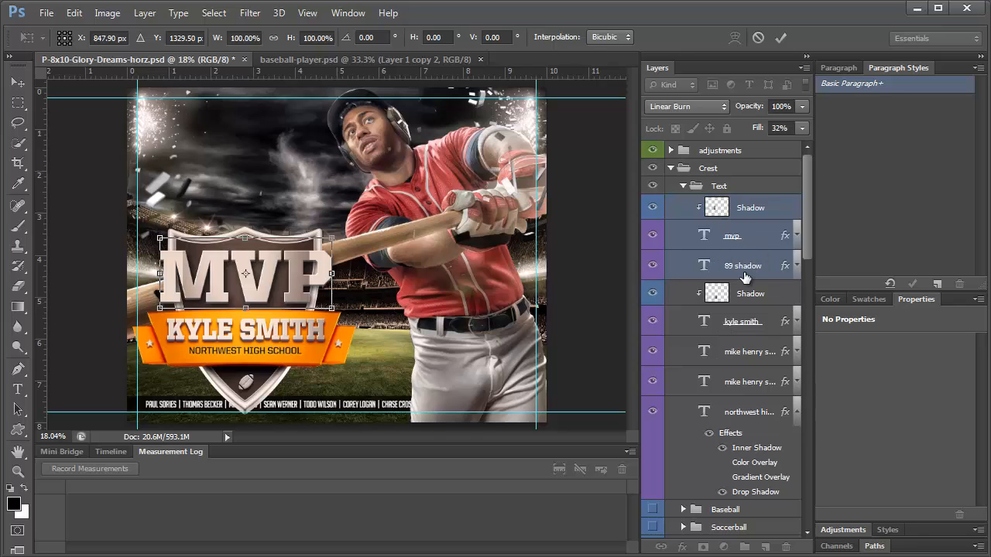
pyautogui.press('Escape')
pyautogui.click(749, 239)
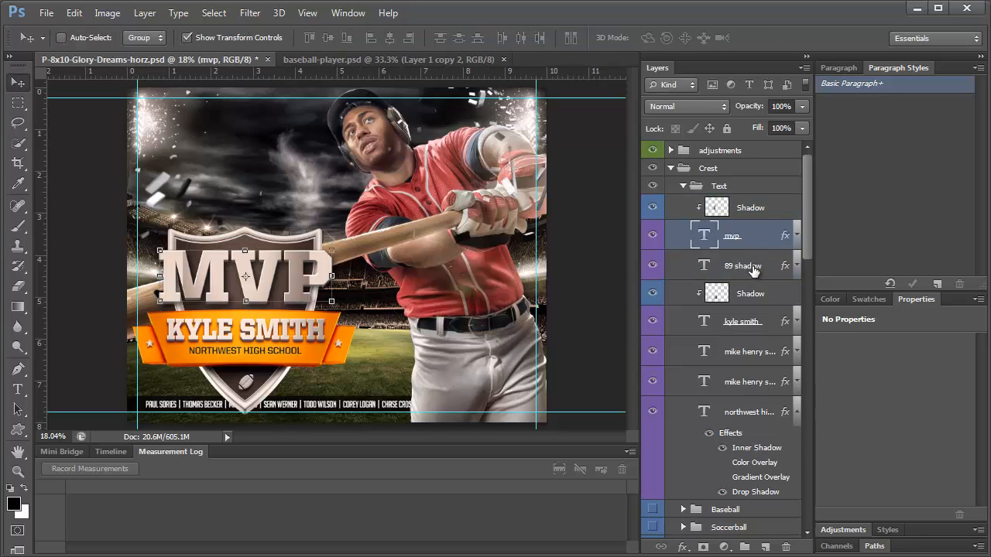
pyautogui.keyDown('shift'); pyautogui.click(749, 266); pyautogui.keyUp('shift')
pyautogui.moveTo(332, 252); pyautogui.dragTo(311, 256)
pyautogui.moveTo(159, 302); pyautogui.dragTo(178, 294)
pyautogui.press('Return')
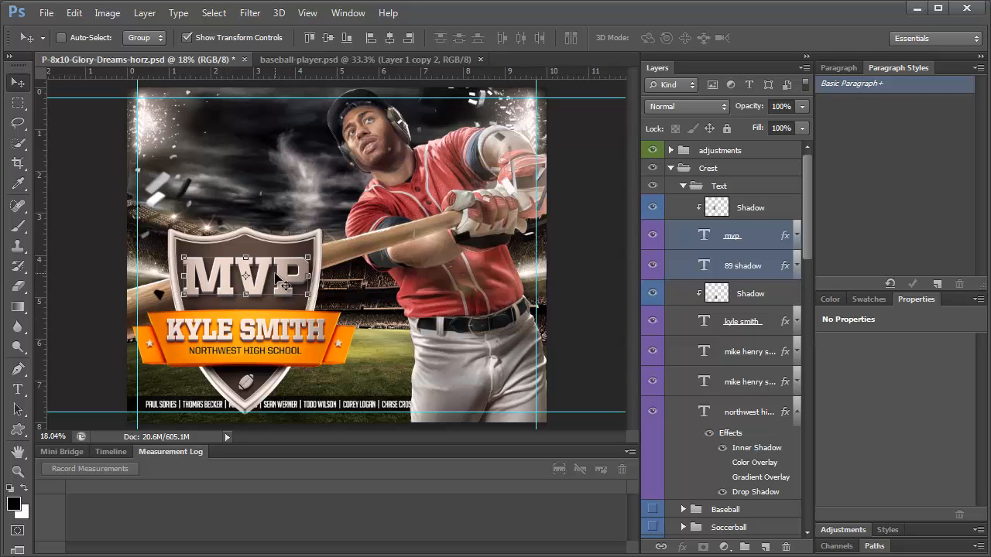
# Stretch the MVP lettering taller, then scale it down slightly to about 97%
pyautogui.hotkey('ctrl', 't')
pyautogui.moveTo(246, 258); pyautogui.dragTo(246, 248)
pyautogui.moveTo(246, 297); pyautogui.dragTo(246, 305)
pyautogui.press('Return')
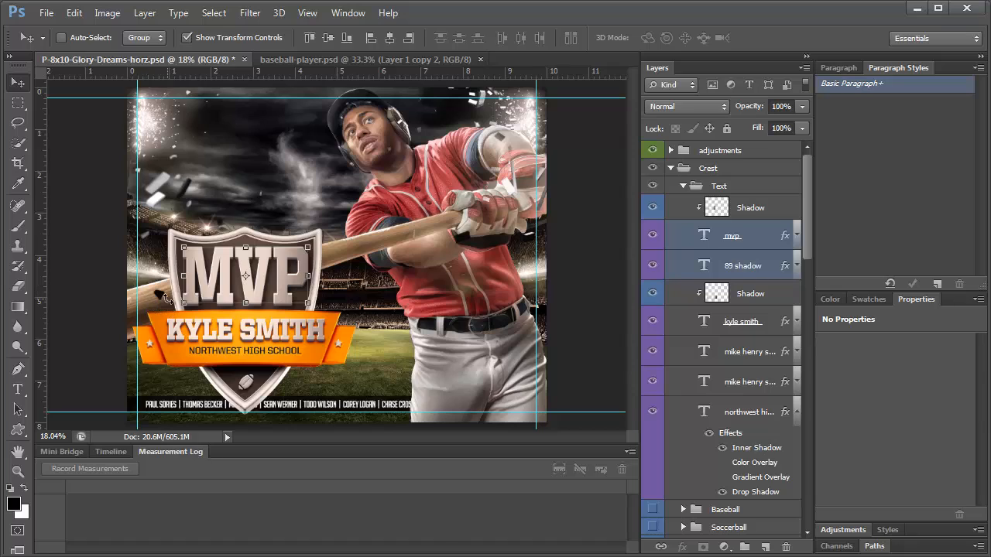
pyautogui.hotkey('ctrl', 't')
pyautogui.moveTo(186, 301); pyautogui.dragTo(187, 301)
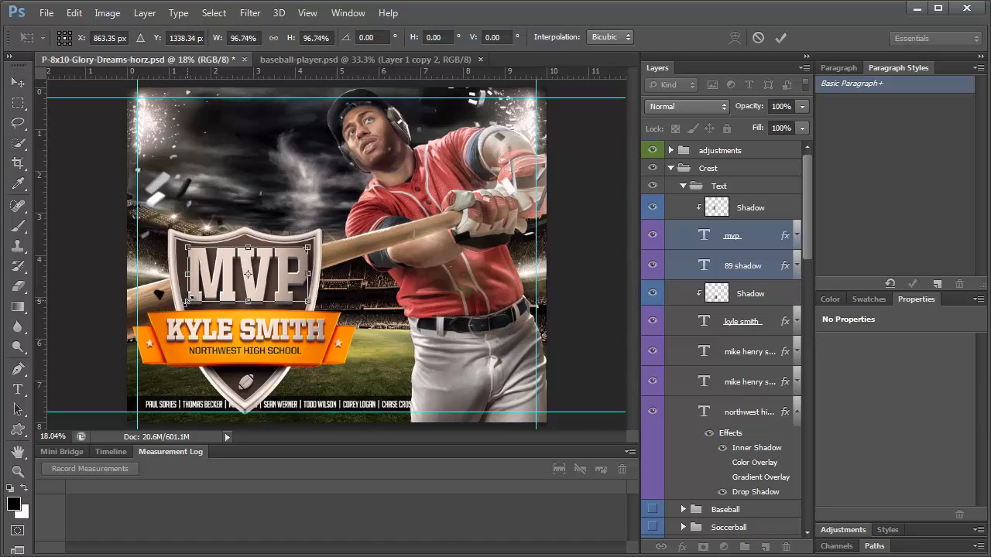
pyautogui.press('Return')
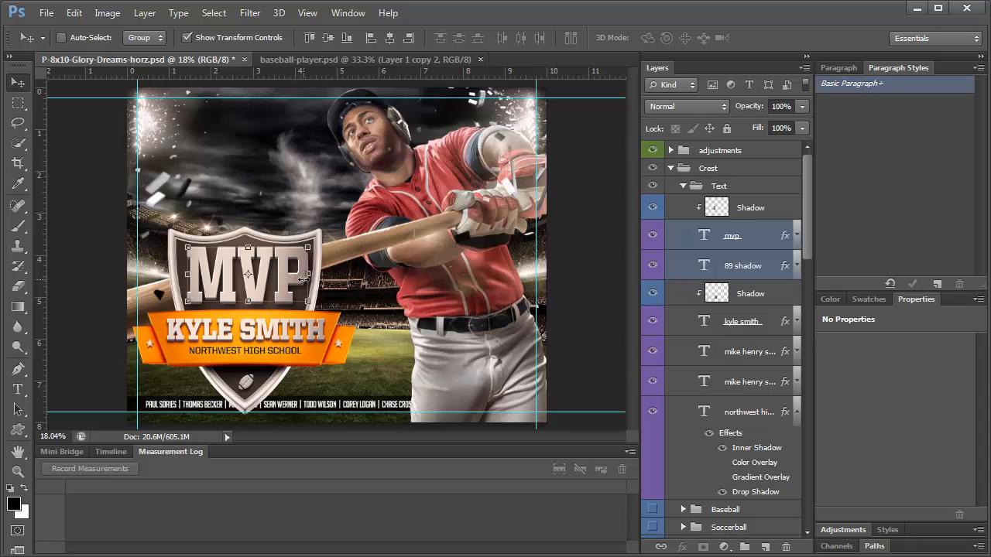
# Revert the MVP resizing through the History panel
pyautogui.click(703, 269)
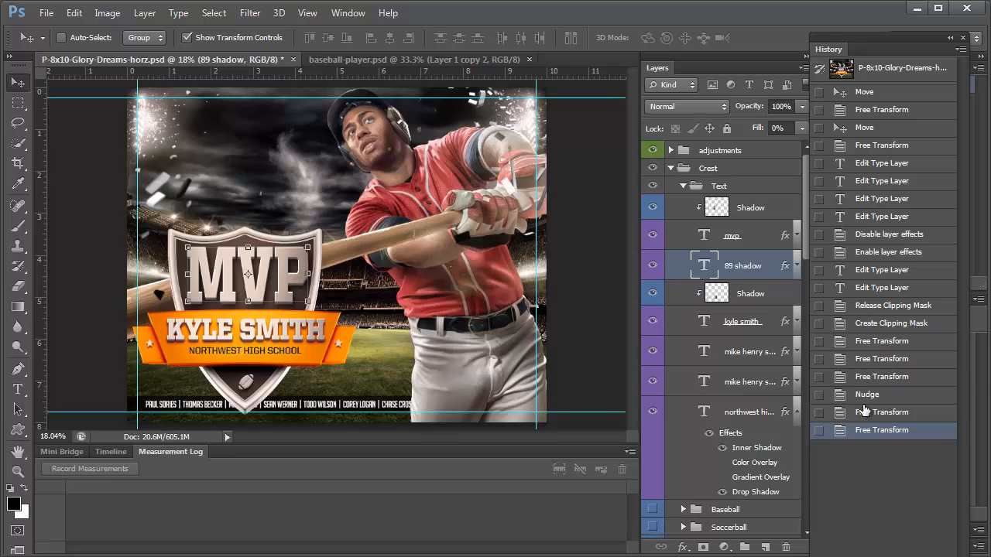
pyautogui.click(863, 412)
pyautogui.click(865, 396)
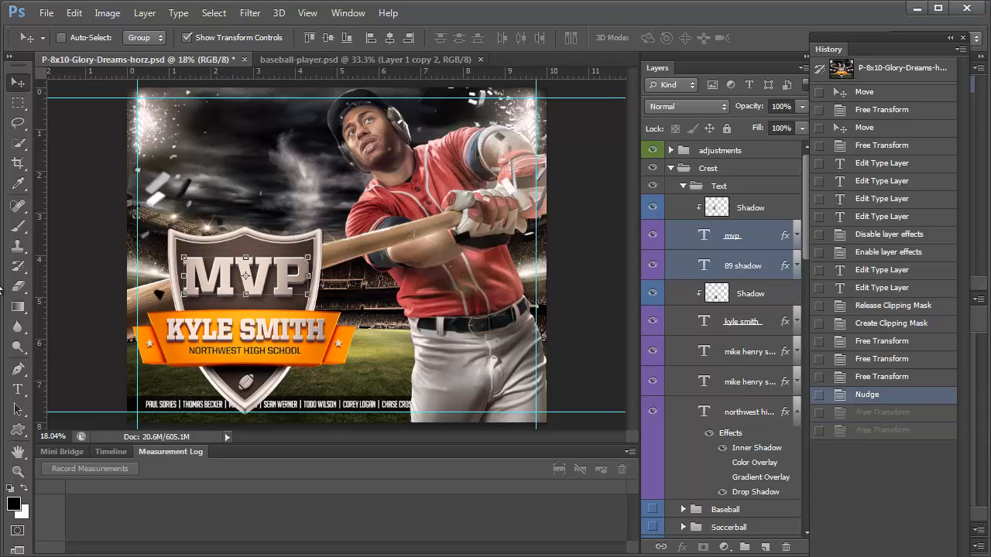
# Apply a Bulge warp with +25% bend to the mvp text layer
pyautogui.click(746, 242)
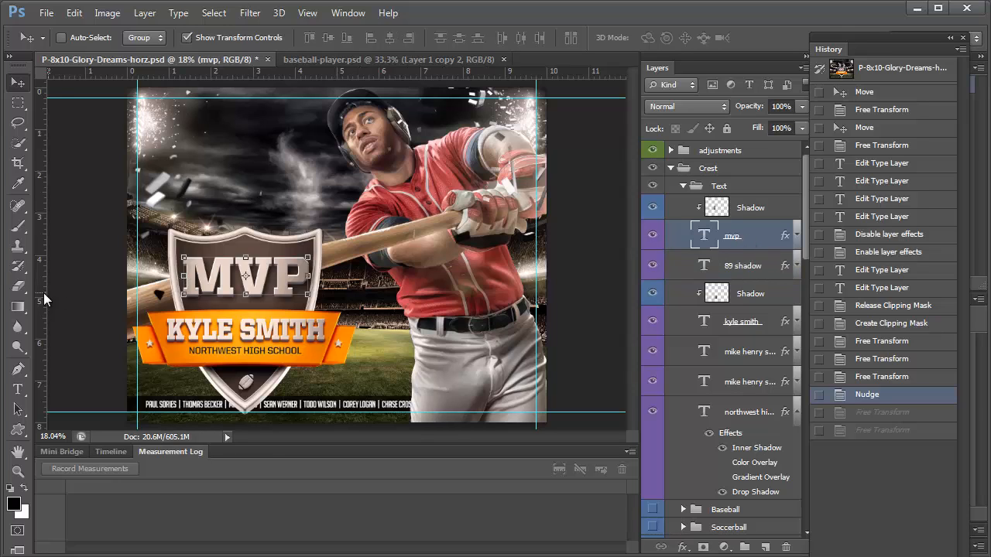
pyautogui.click(12, 391)
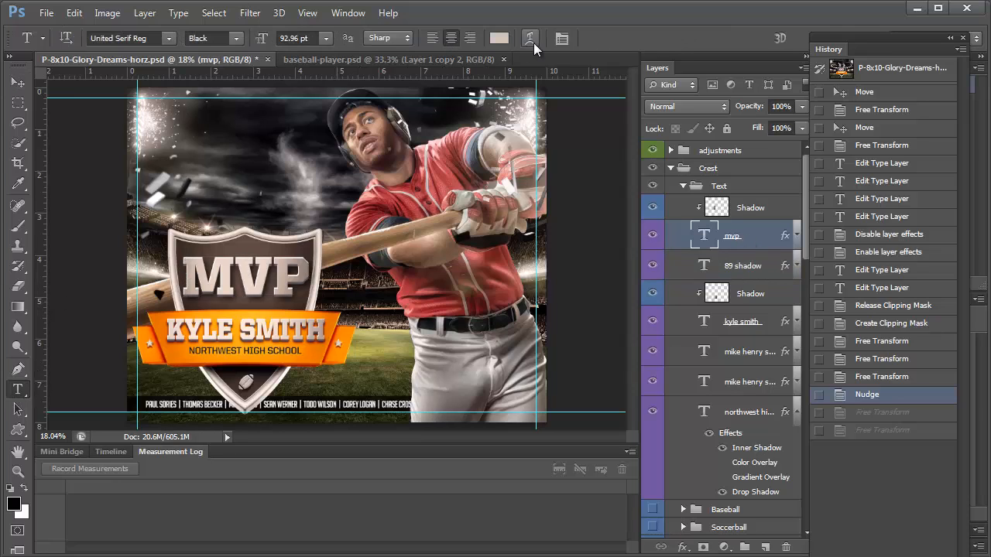
pyautogui.click(531, 39)
pyautogui.click(462, 83)
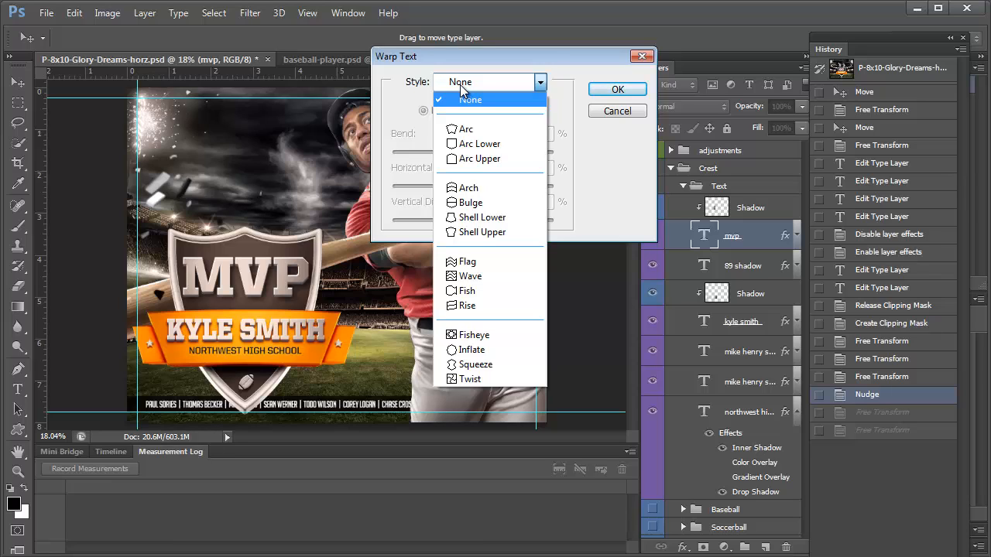
pyautogui.click(486, 204)
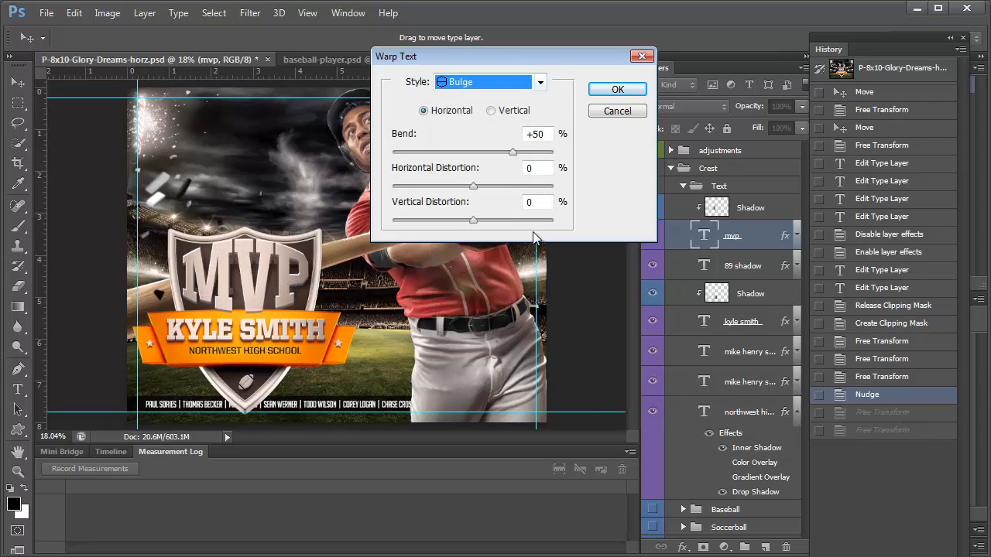
pyautogui.click(535, 137)
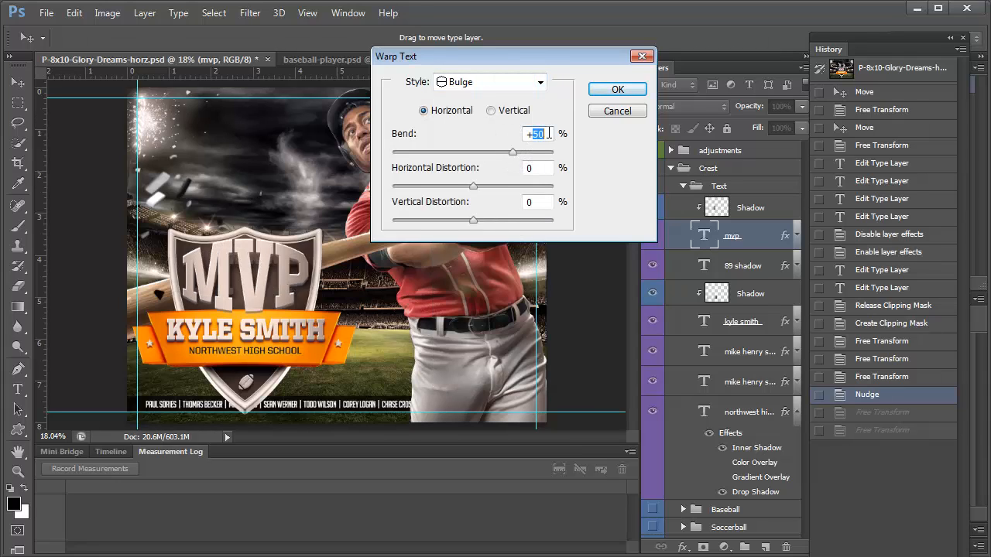
pyautogui.write('25')
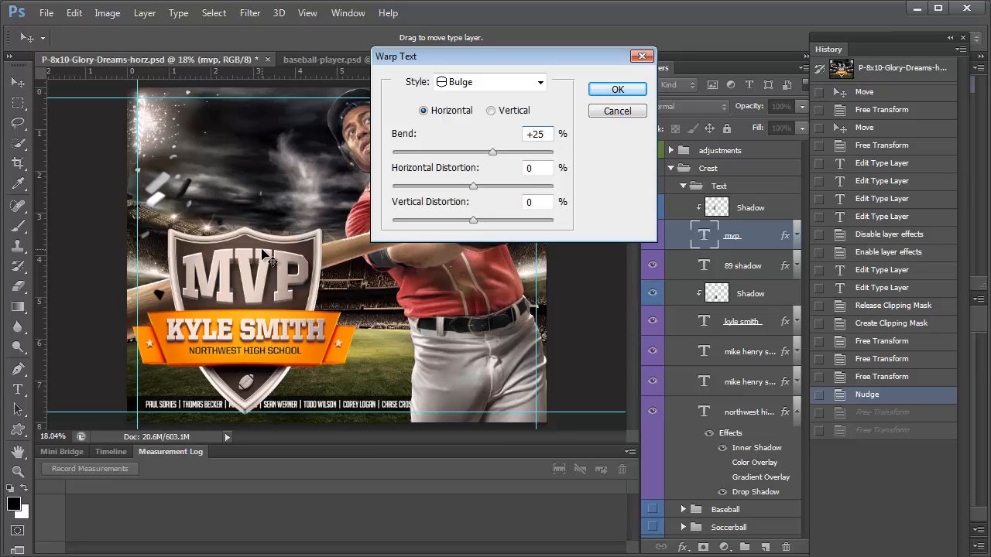
pyautogui.click(618, 90)
# Apply the same Bulge warp at +25% bend to the 89 shadow text layer
pyautogui.click(705, 266)
pyautogui.click(534, 39)
pyautogui.click(496, 81)
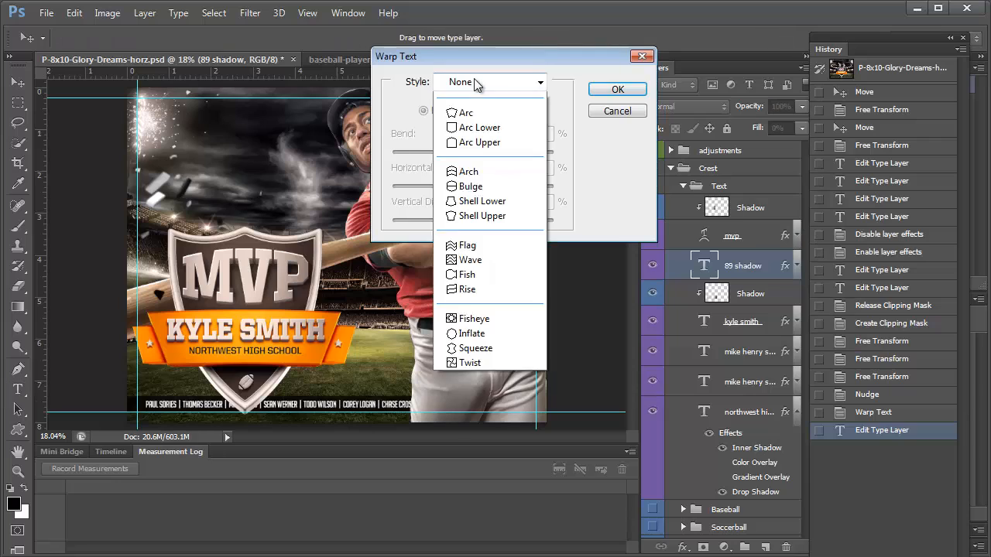
pyautogui.click(465, 199)
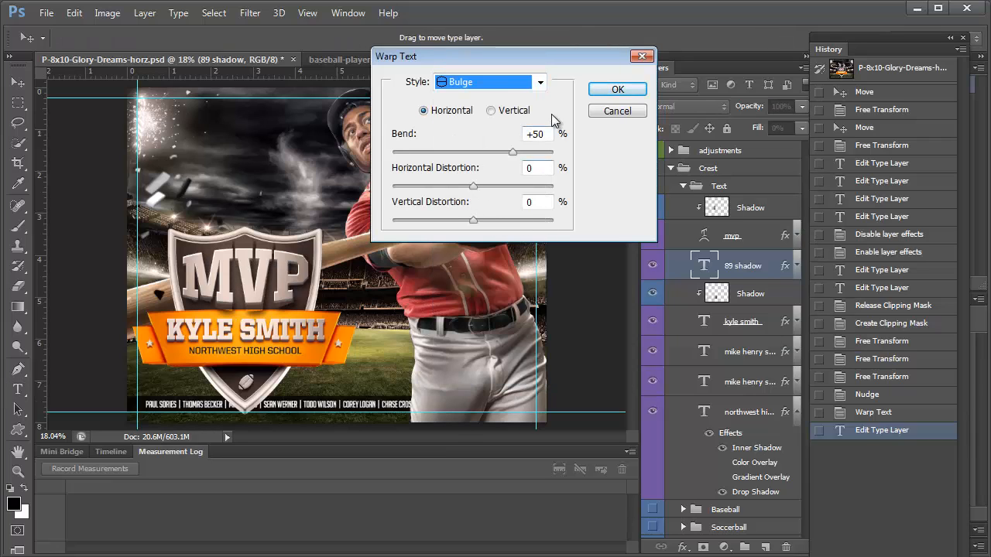
pyautogui.moveTo(534, 138); pyautogui.dragTo(553, 134)
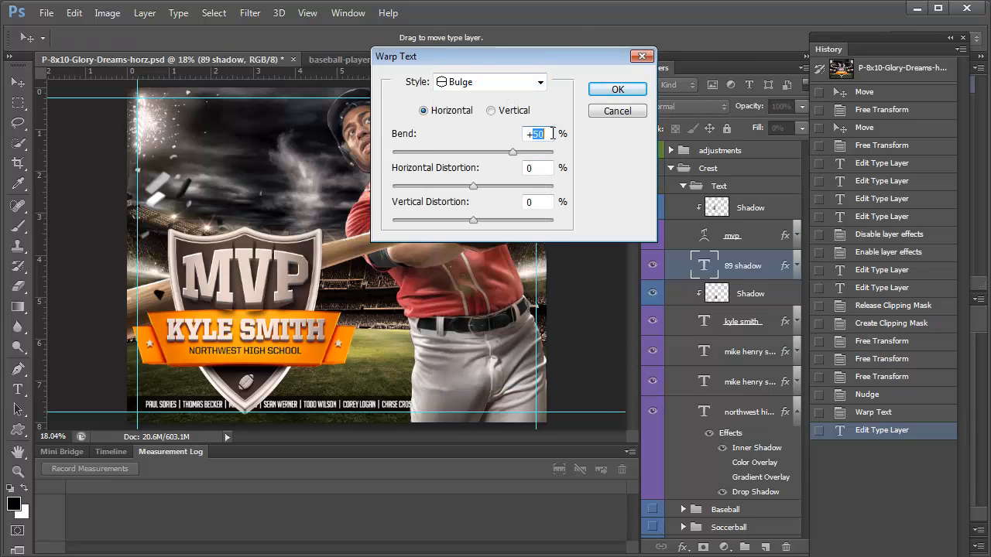
pyautogui.write('25')
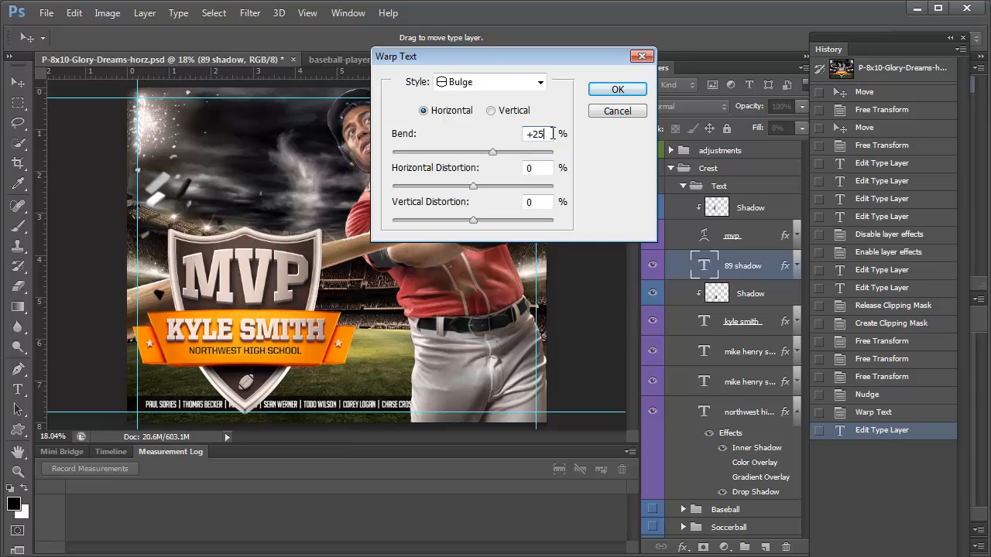
pyautogui.click(598, 97)
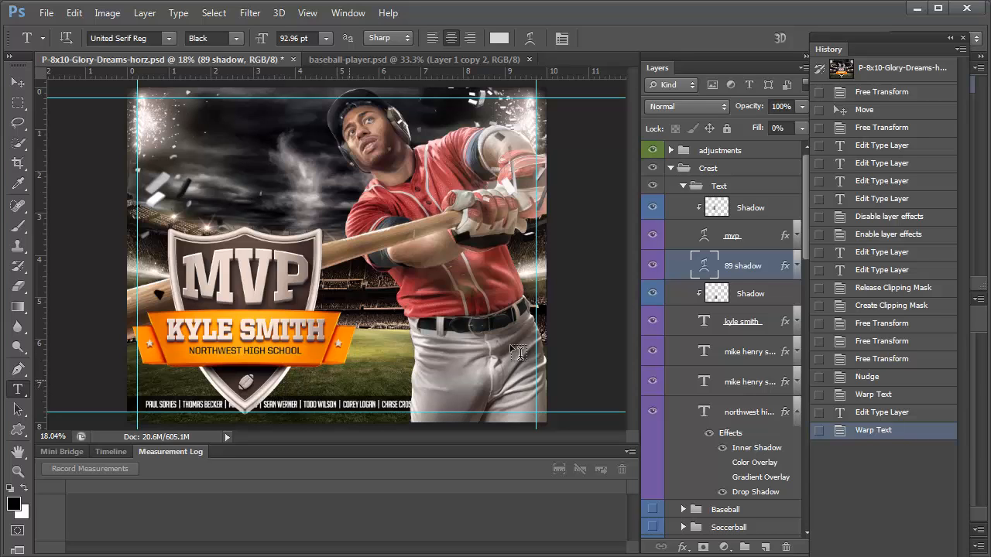
pyautogui.click(670, 172)
# Swap the shield emblem from Football to Baseball inside the Crest group
pyautogui.click(671, 172)
pyautogui.scroll(-5, 734, 363)
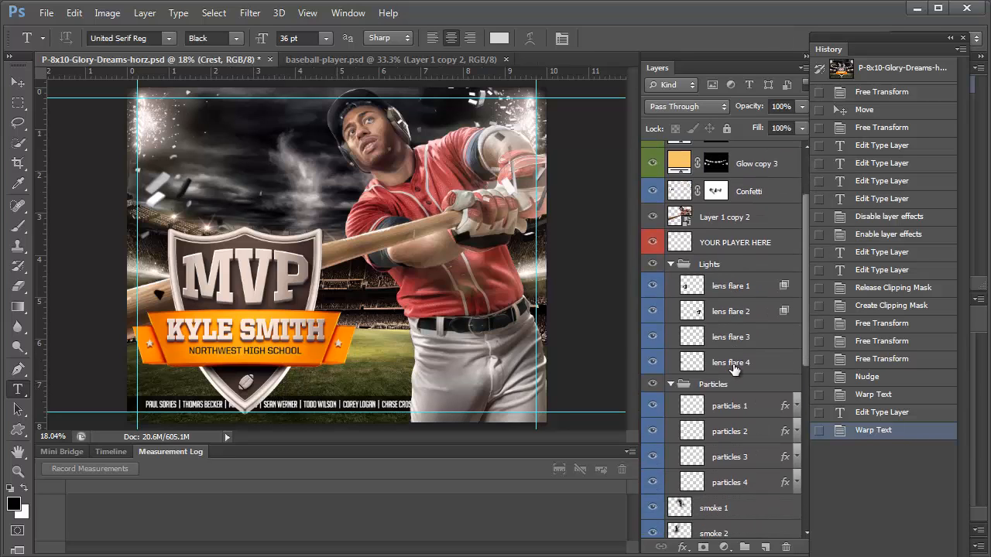
pyautogui.scroll(-5, 734, 373)
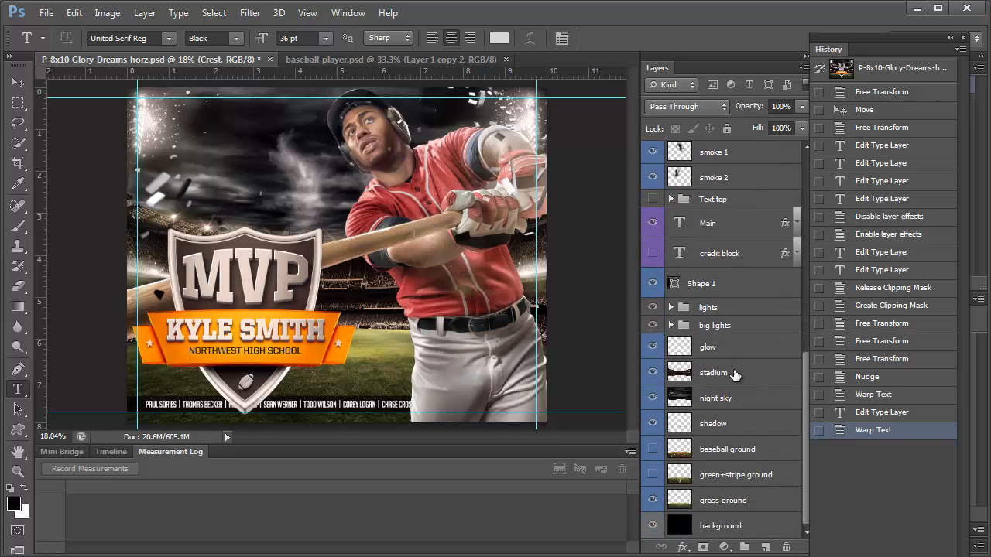
pyautogui.scroll(10, 694, 273)
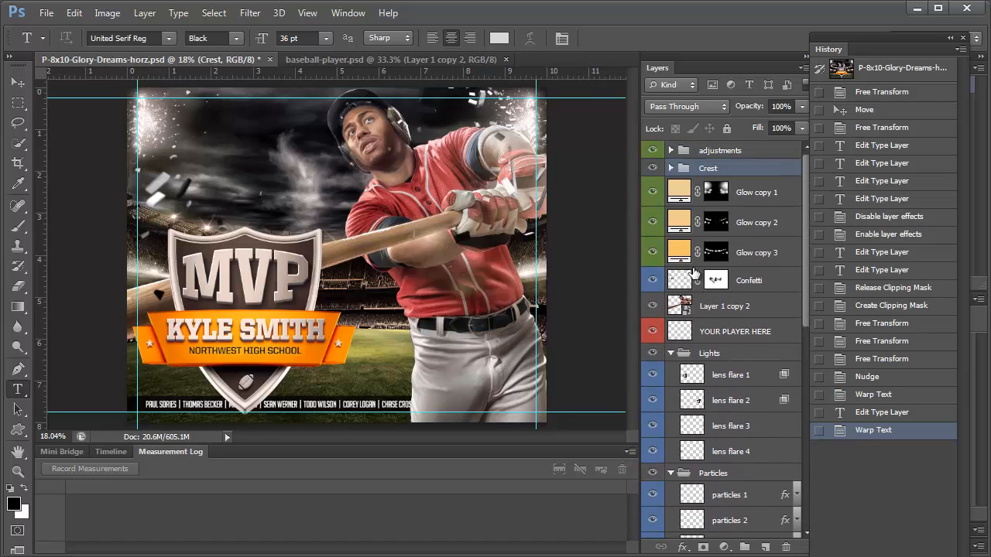
pyautogui.click(671, 168)
pyautogui.scroll(-2, 740, 358)
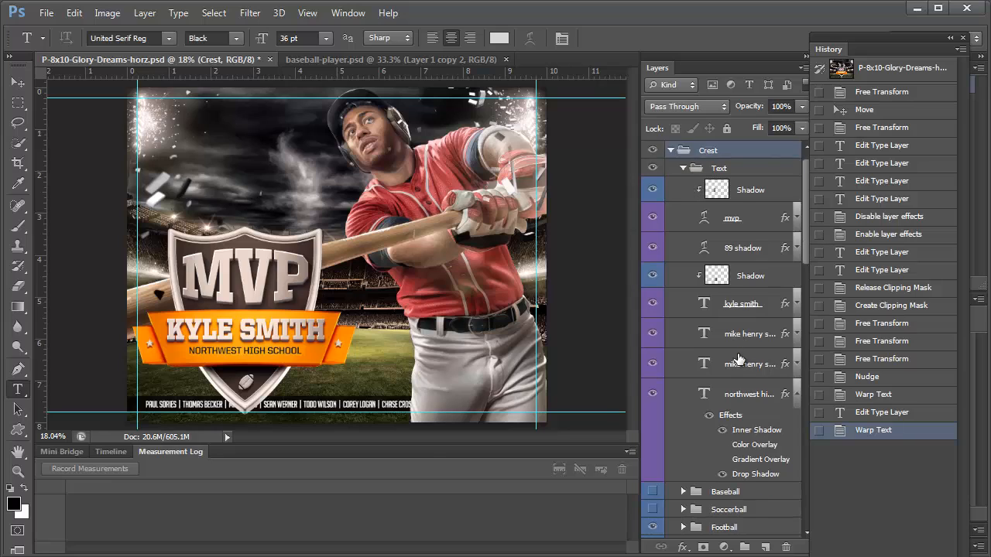
pyautogui.scroll(-1, 740, 357)
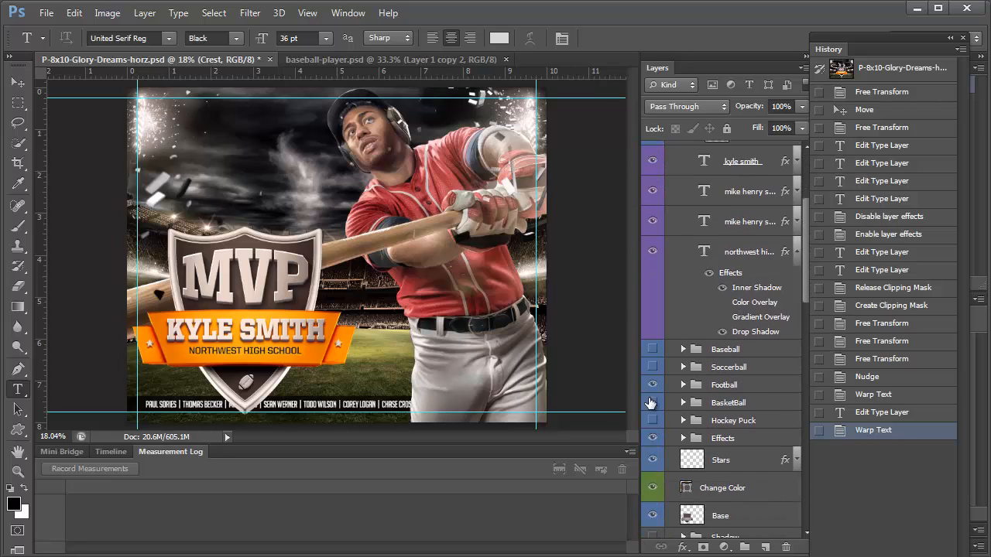
pyautogui.click(653, 387)
pyautogui.click(653, 351)
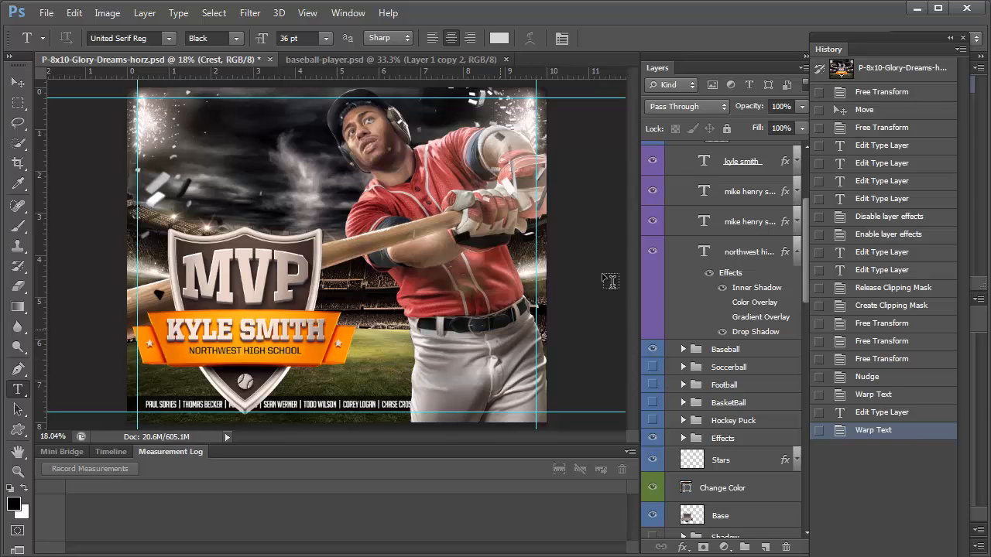
pyautogui.scroll(-2, 727, 342)
# Set the Change Color fill to dark red 901818 in the Color Picker
pyautogui.doubleClick(684, 399)
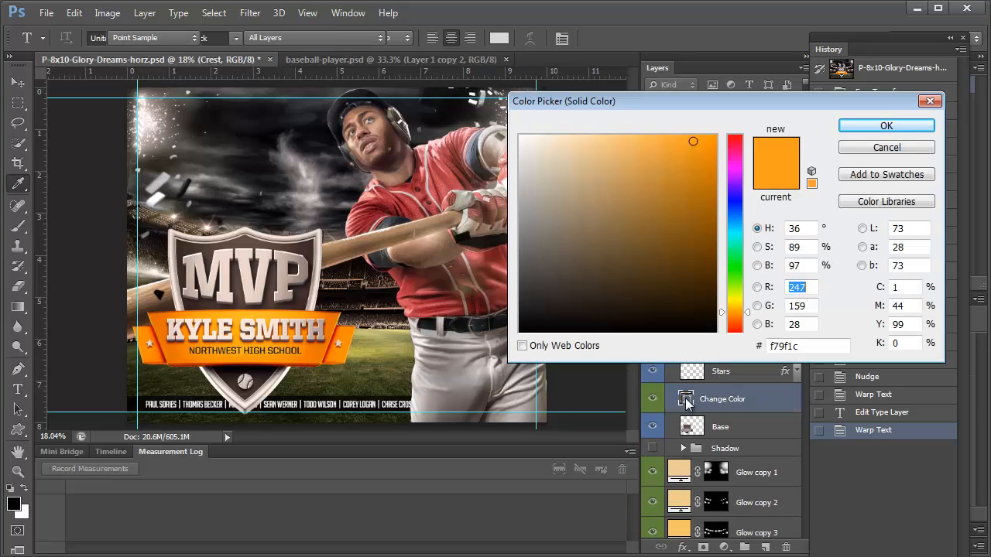
pyautogui.click(418, 202)
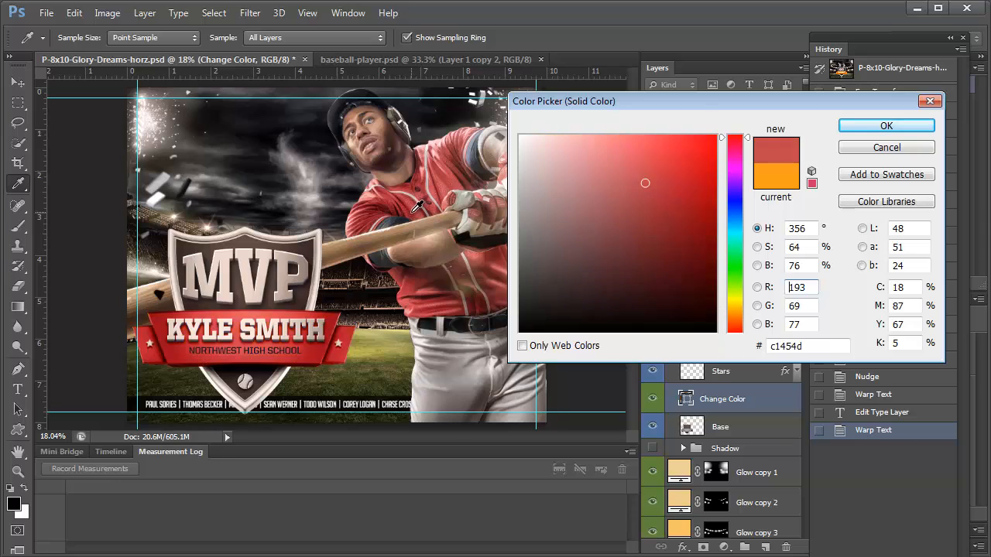
pyautogui.click(386, 209)
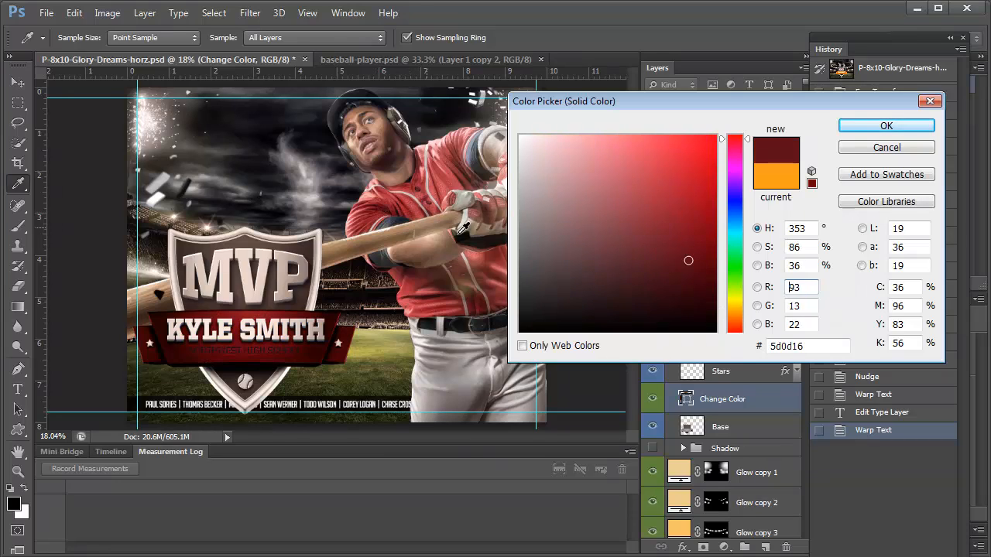
pyautogui.click(714, 200)
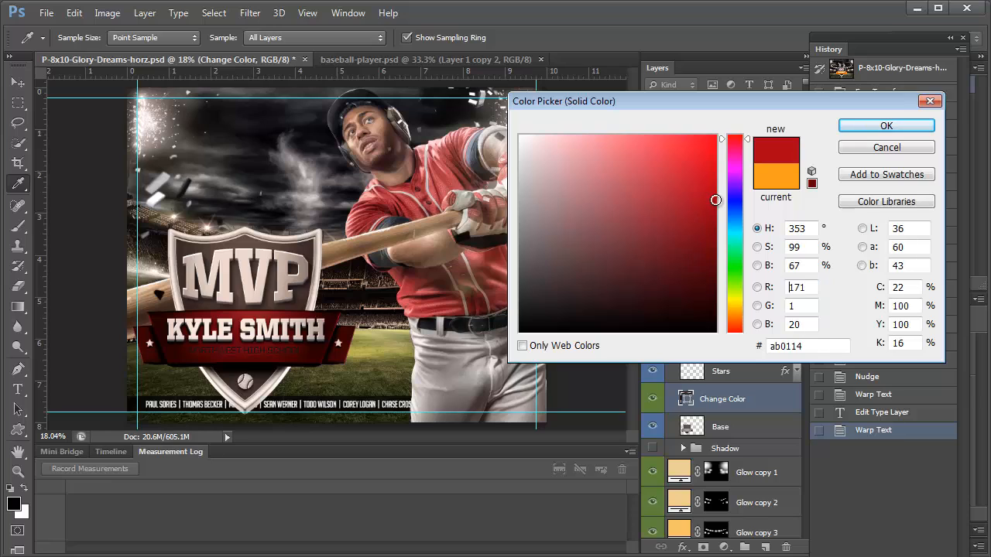
pyautogui.click(744, 136)
pyautogui.click(648, 228)
pyautogui.click(645, 220)
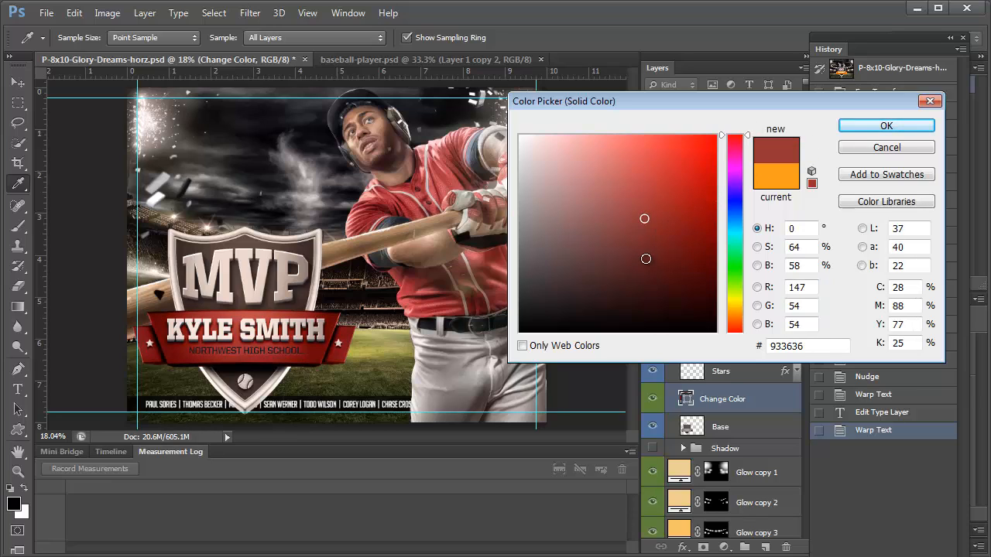
pyautogui.click(644, 260)
pyautogui.click(643, 235)
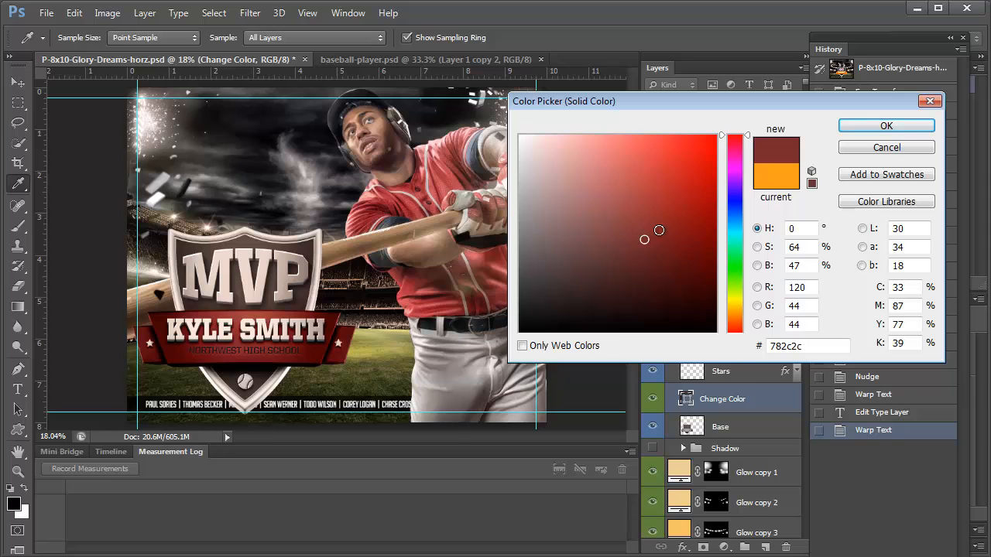
pyautogui.moveTo(659, 230); pyautogui.dragTo(714, 211)
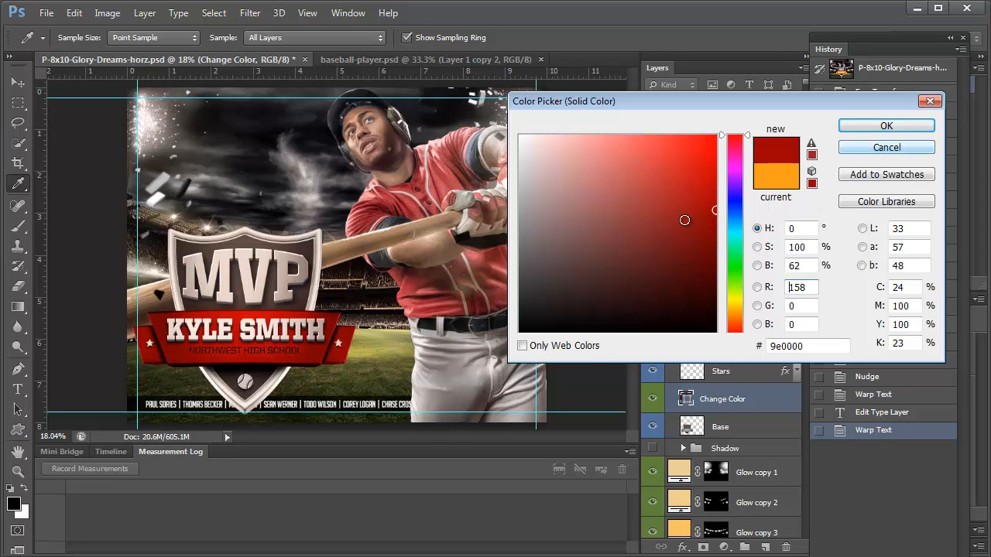
pyautogui.click(685, 221)
pyautogui.click(887, 125)
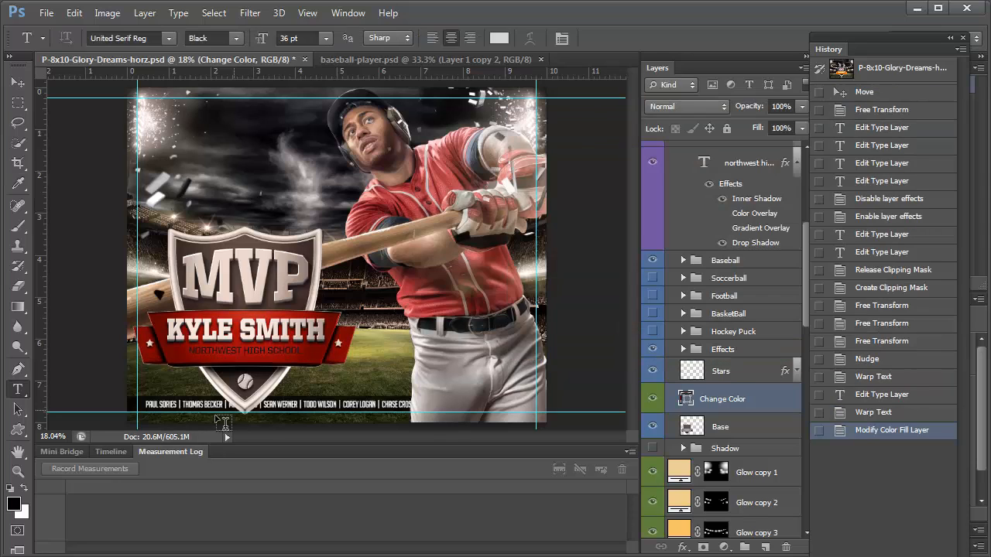
# Recolour the NORTHWEST HIGH SCHOOL line to light grey #d8d7d4
pyautogui.tripleClick(228, 351)
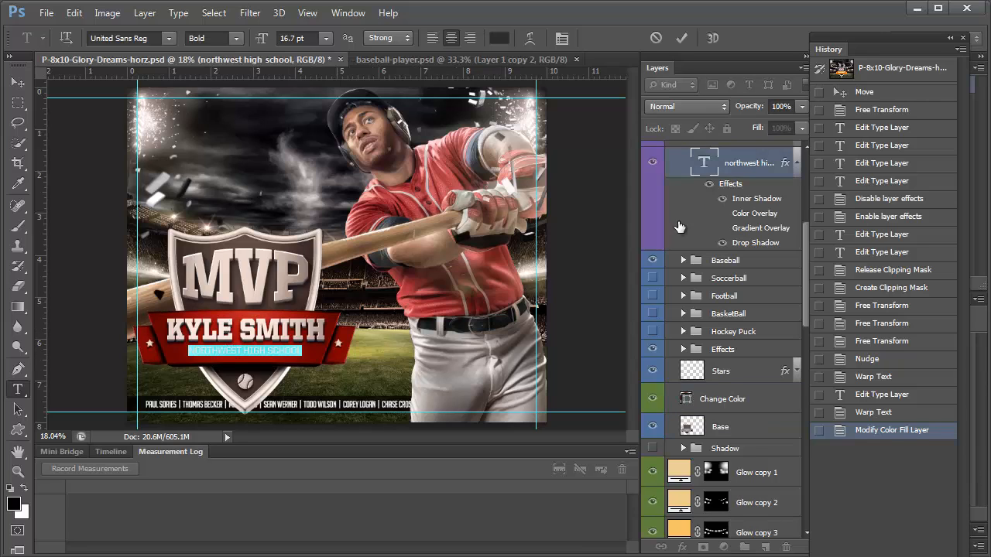
pyautogui.click(499, 37)
pyautogui.moveTo(557, 172); pyautogui.dragTo(483, 165)
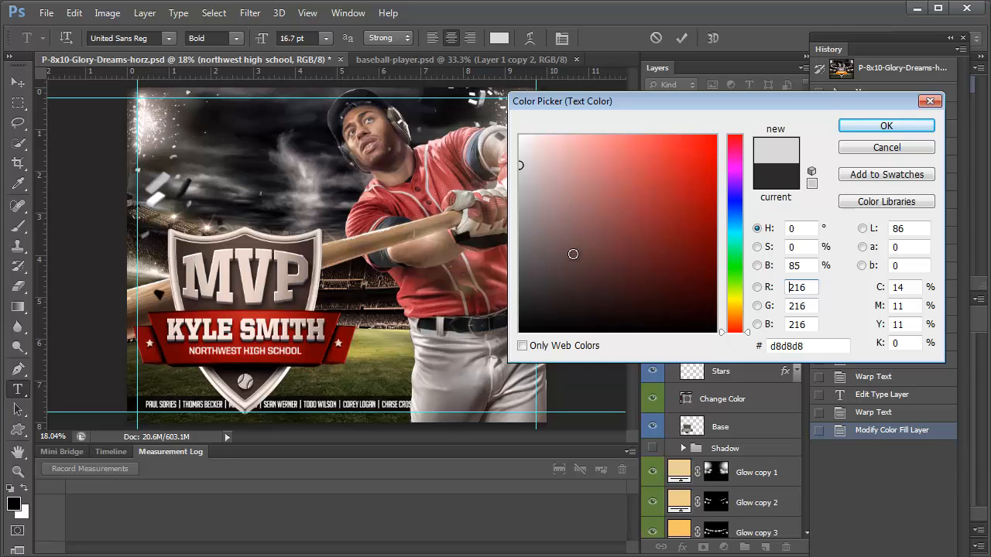
pyautogui.click(736, 302)
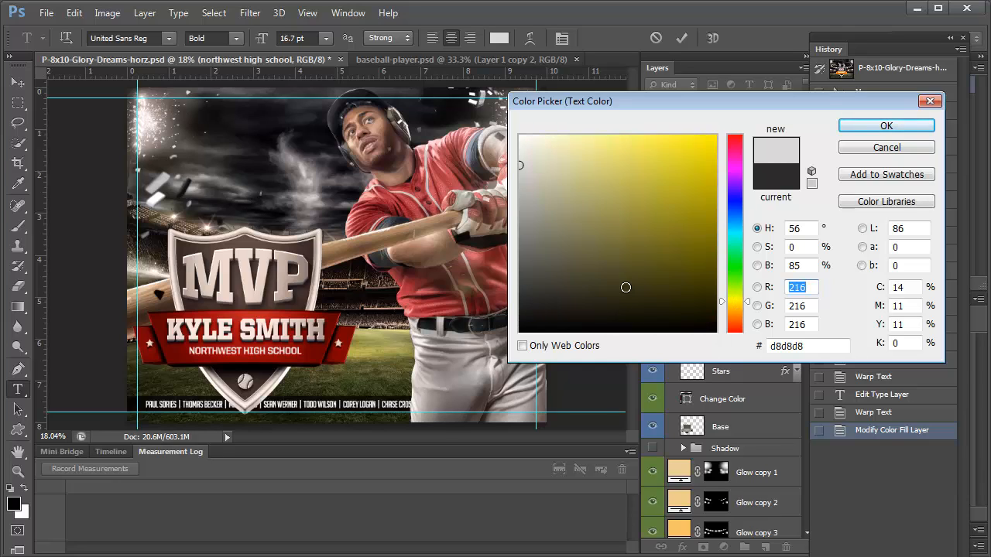
pyautogui.moveTo(625, 287)
pyautogui.mouseDown()
pyautogui.moveTo(731, 225)
pyautogui.moveTo(734, 200)
pyautogui.mouseUp()
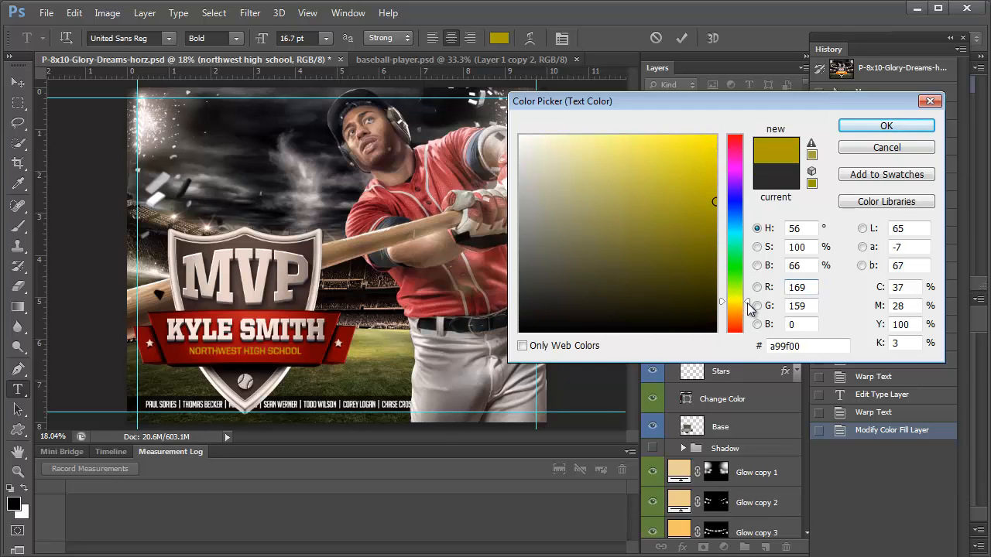
pyautogui.click(747, 308)
pyautogui.moveTo(593, 231)
pyautogui.mouseDown()
pyautogui.moveTo(586, 182)
pyautogui.moveTo(519, 158)
pyautogui.moveTo(522, 174)
pyautogui.mouseUp()
pyautogui.click(867, 129)
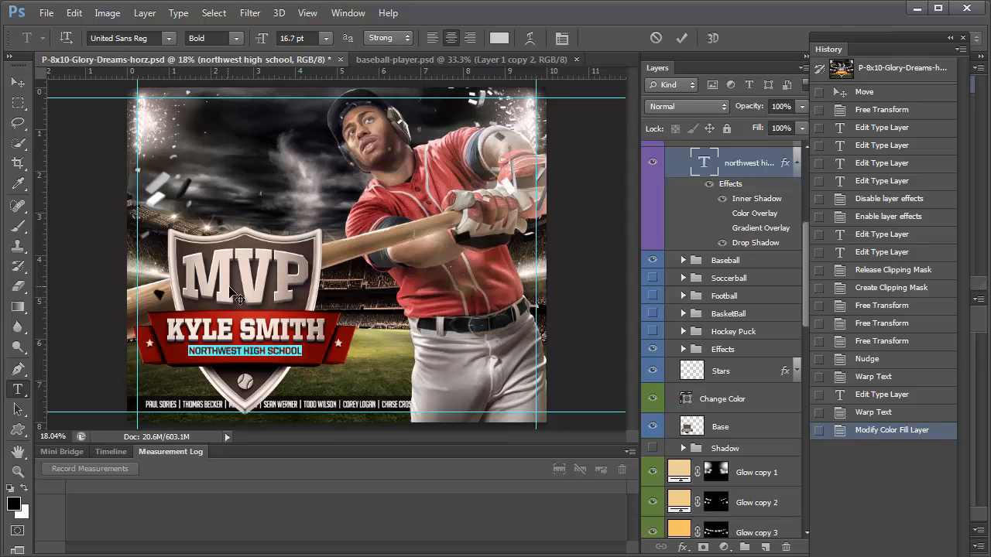
# Toggle the Base layer's visibility off and on, then expand the Shadow group
pyautogui.scroll(-3, 745, 282)
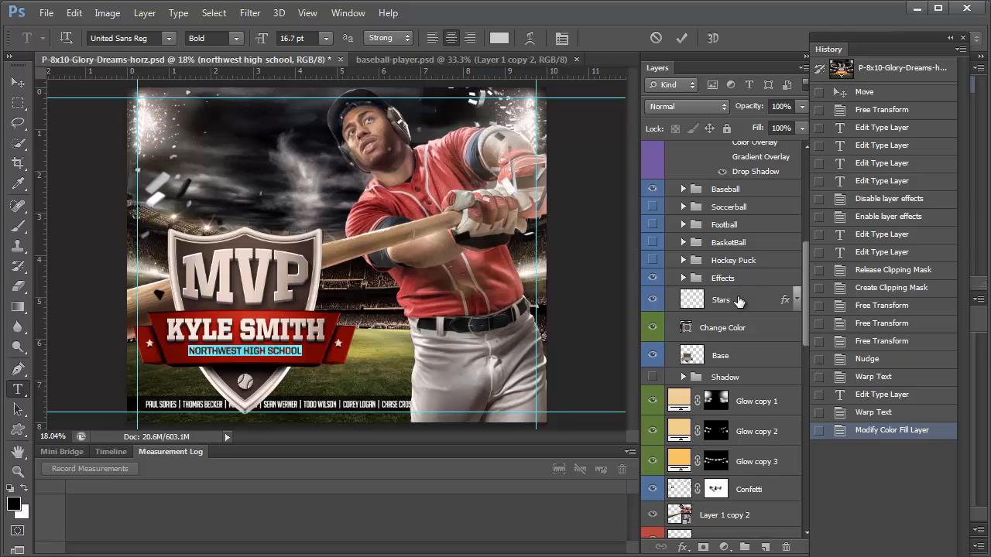
pyautogui.click(647, 360)
pyautogui.click(649, 358)
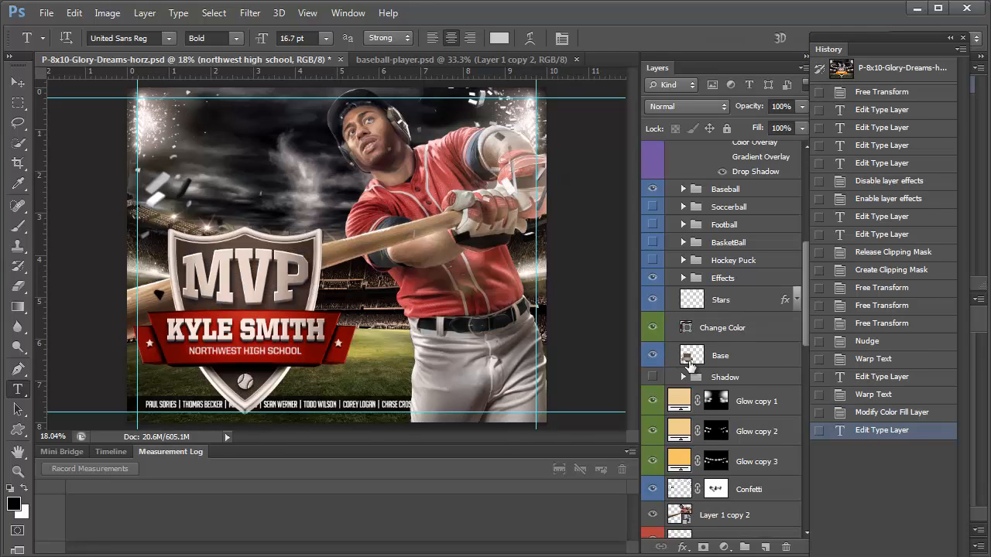
pyautogui.scroll(-1, 690, 366)
pyautogui.click(682, 360)
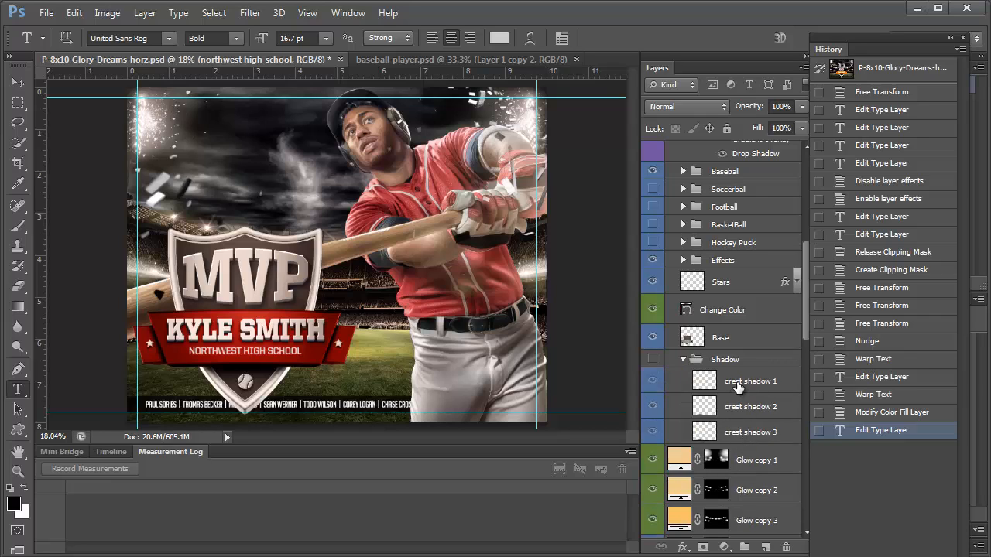
# Select the Shadow group, collapse Crest, then move down past lens flare 1 to select smoke 1
pyautogui.click(738, 360)
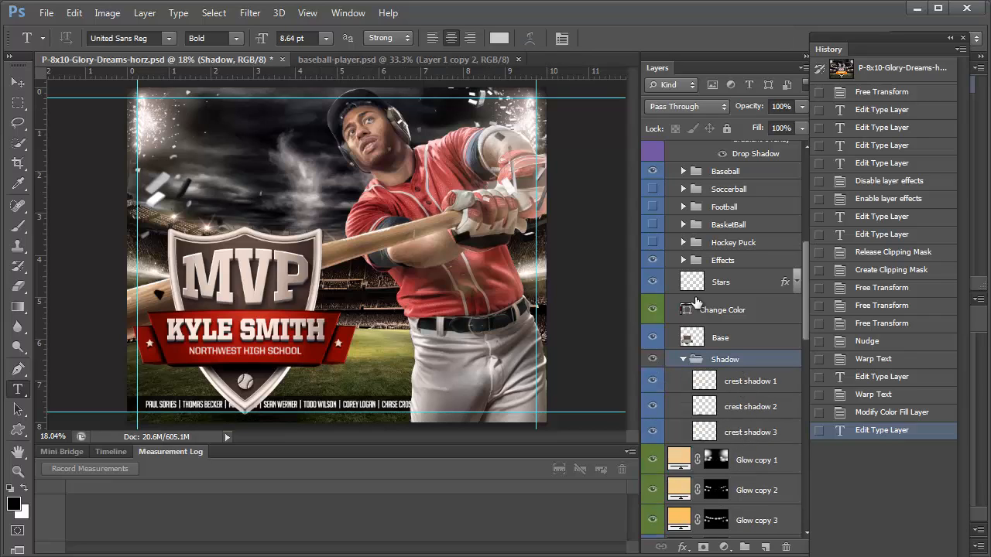
pyautogui.scroll(10, 695, 302)
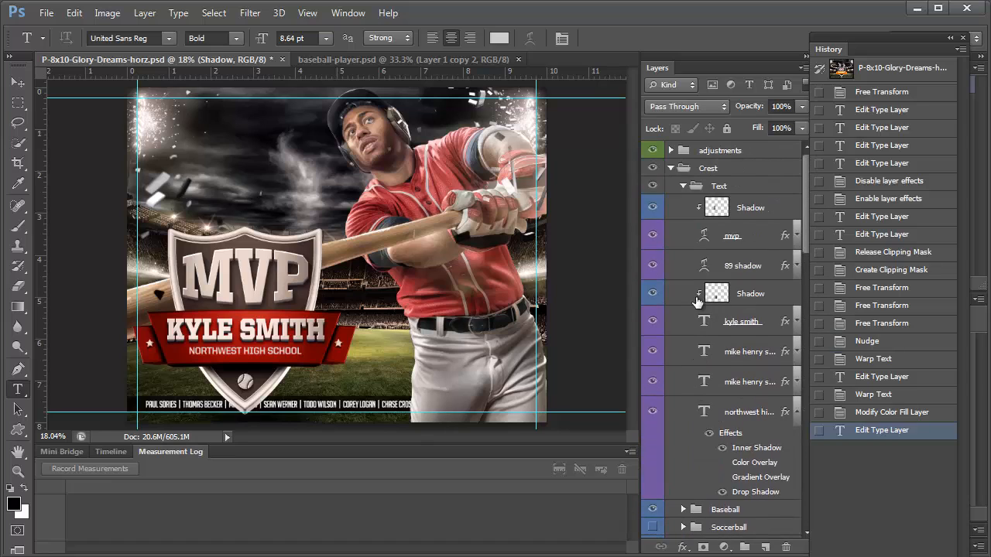
pyautogui.click(671, 168)
pyautogui.scroll(-2, 720, 317)
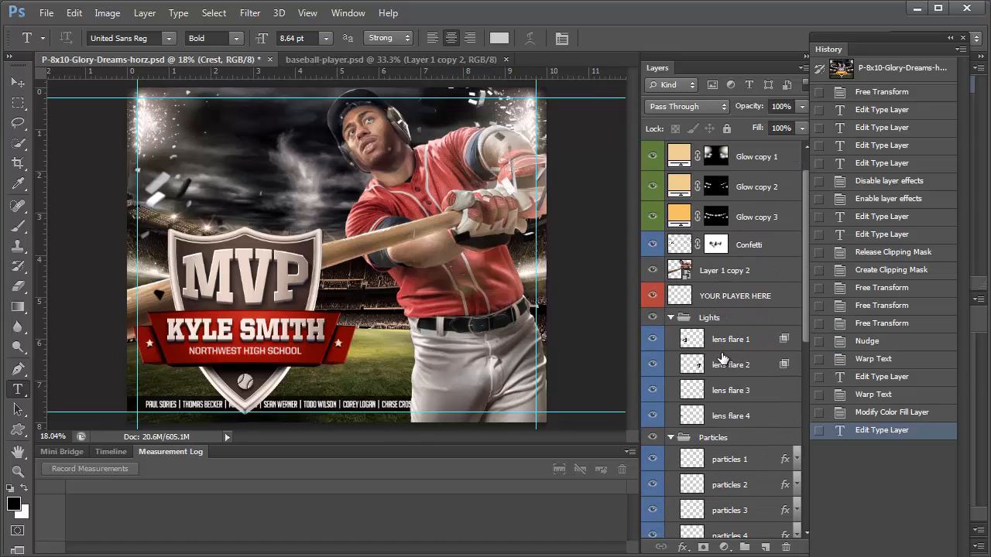
pyautogui.click(724, 340)
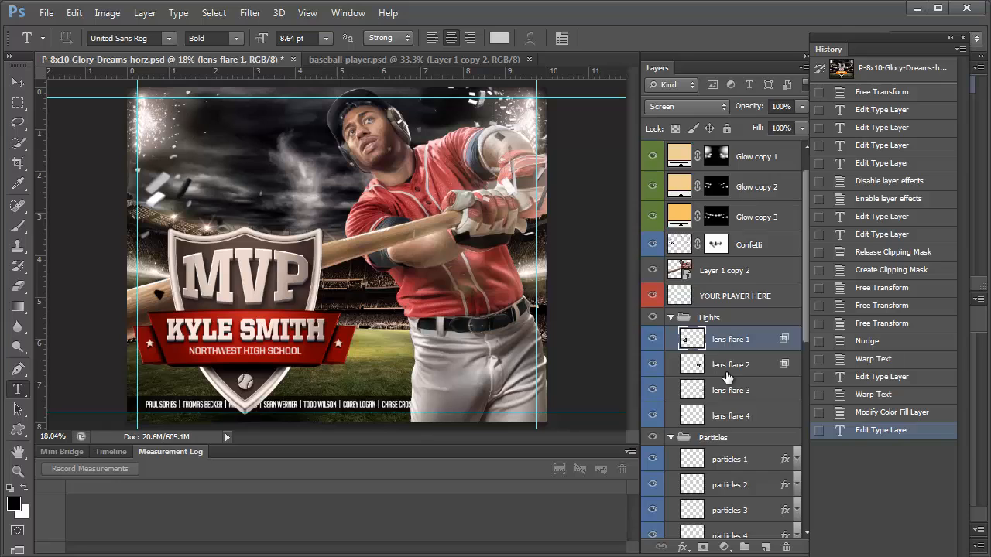
pyautogui.scroll(-3, 724, 364)
pyautogui.scroll(-3, 724, 385)
pyautogui.click(725, 331)
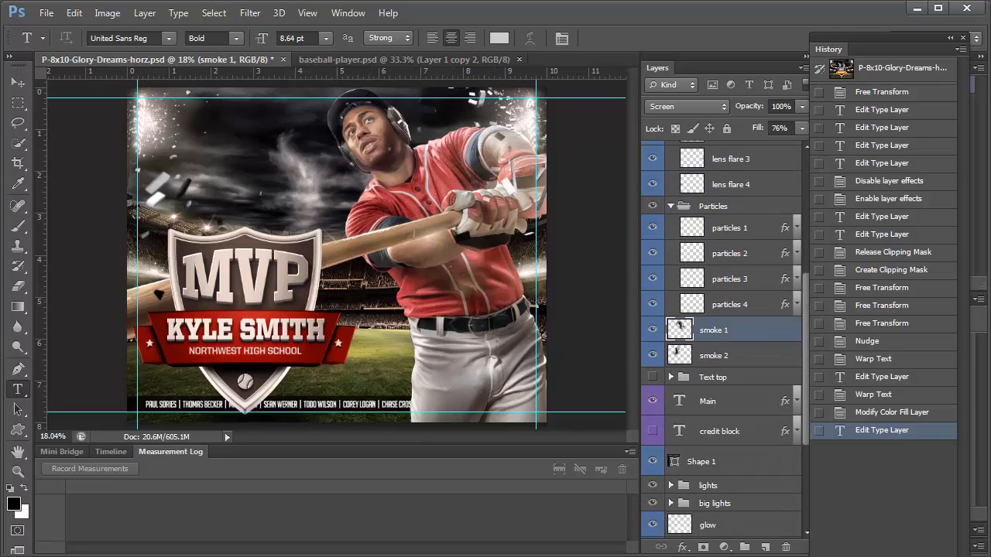
# Set the Move tool's Auto-Select to Layer, then turn Auto-Select off
pyautogui.click(19, 79)
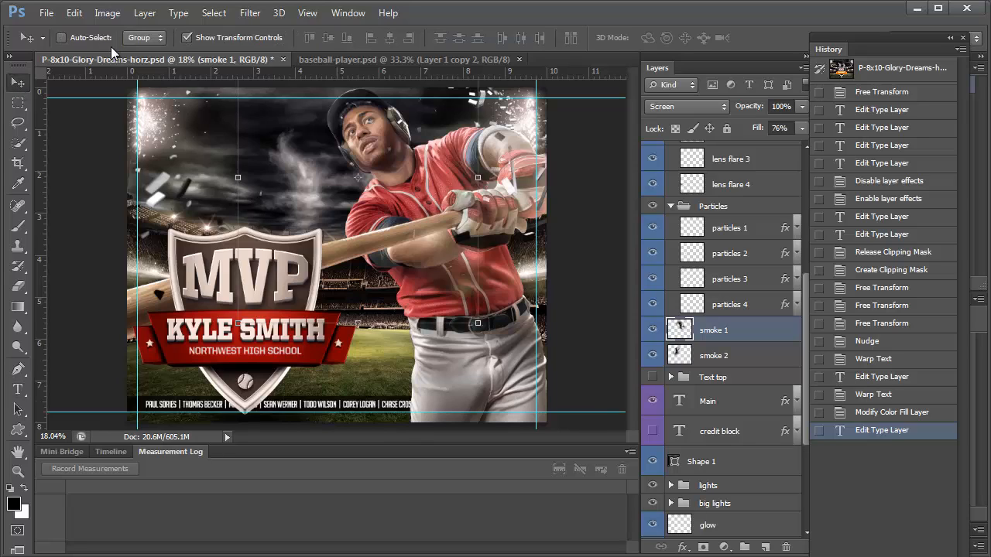
pyautogui.click(63, 38)
pyautogui.click(144, 38)
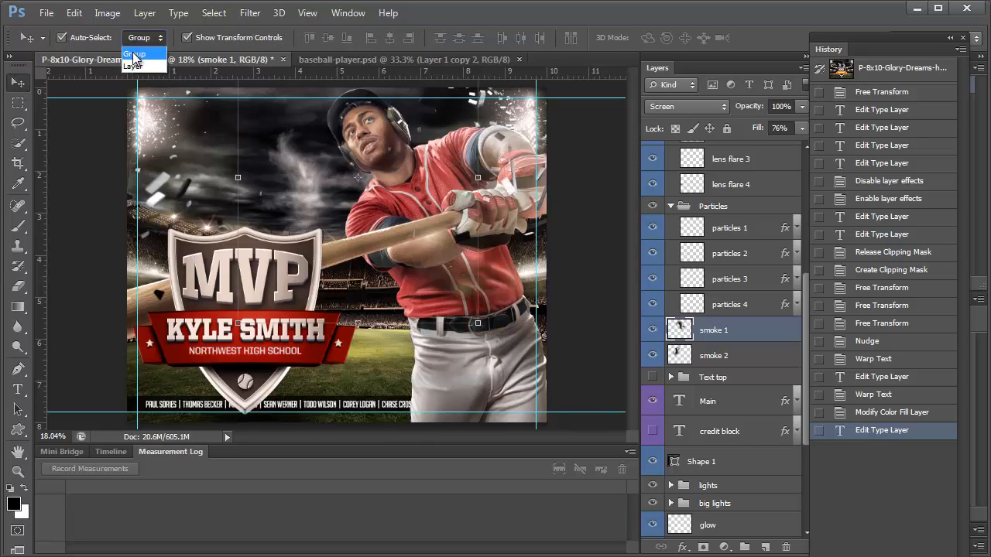
pyautogui.click(138, 81)
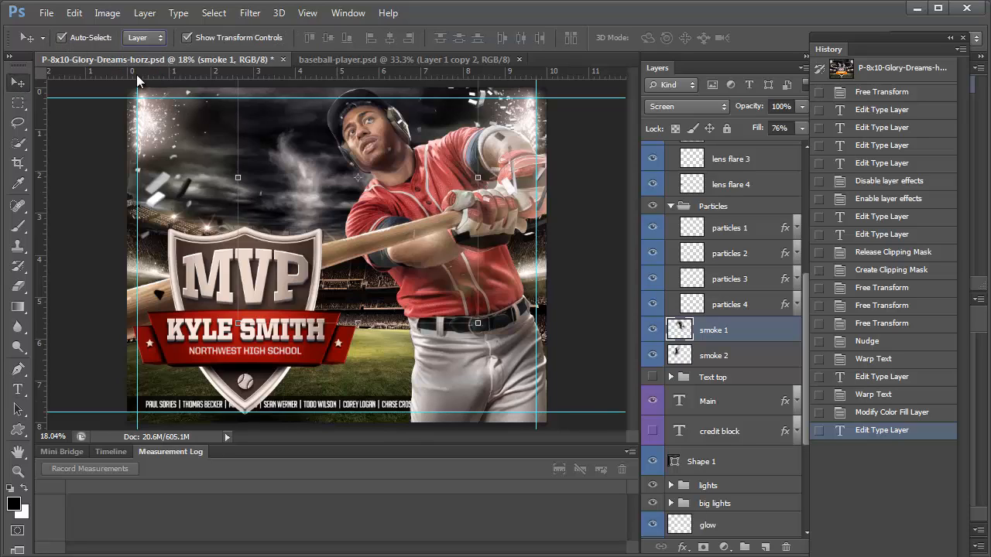
pyautogui.click(62, 37)
# Move smoke 1, scale it well past the poster edges to about 154%, and shift it up-left
pyautogui.moveTo(316, 198); pyautogui.dragTo(487, 313)
pyautogui.moveTo(398, 147); pyautogui.dragTo(167, 1)
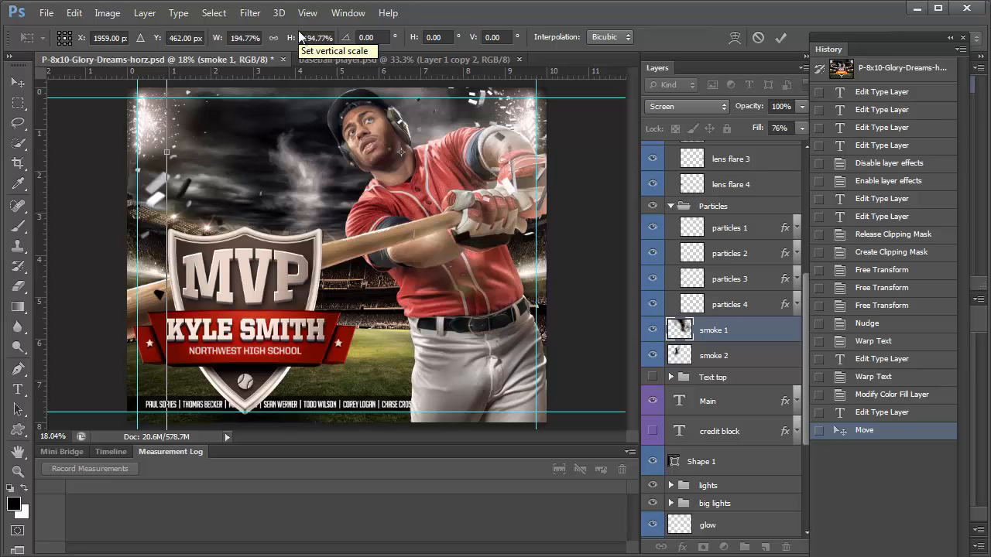
pyautogui.press('Return')
pyautogui.hotkey('ctrl', '0')
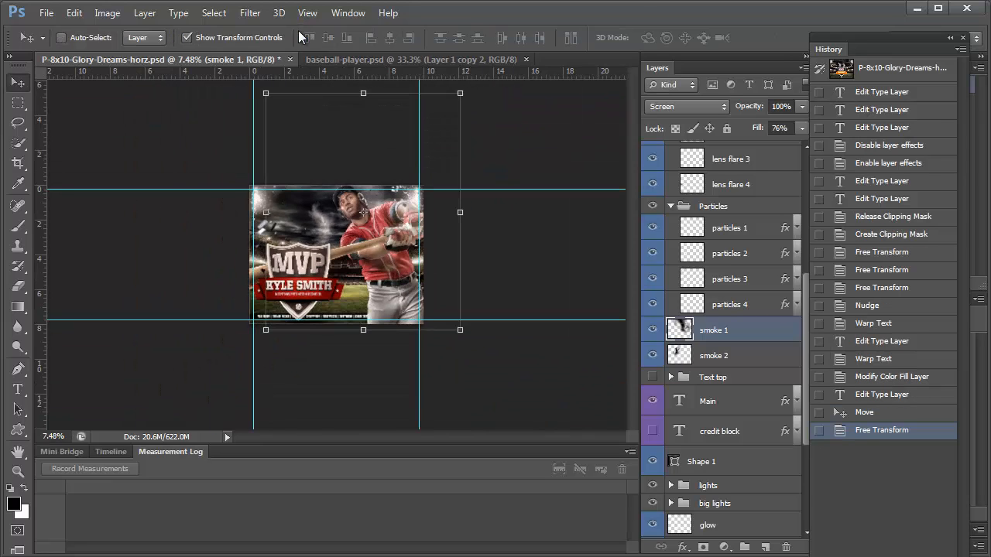
pyautogui.moveTo(460, 331); pyautogui.dragTo(577, 468)
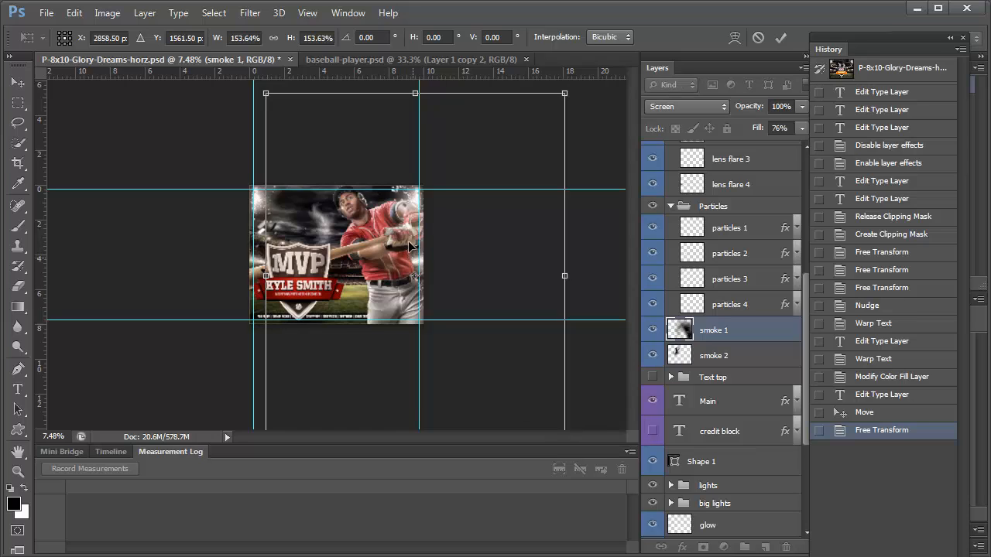
pyautogui.moveTo(410, 247); pyautogui.dragTo(371, 215)
pyautogui.press('Return')
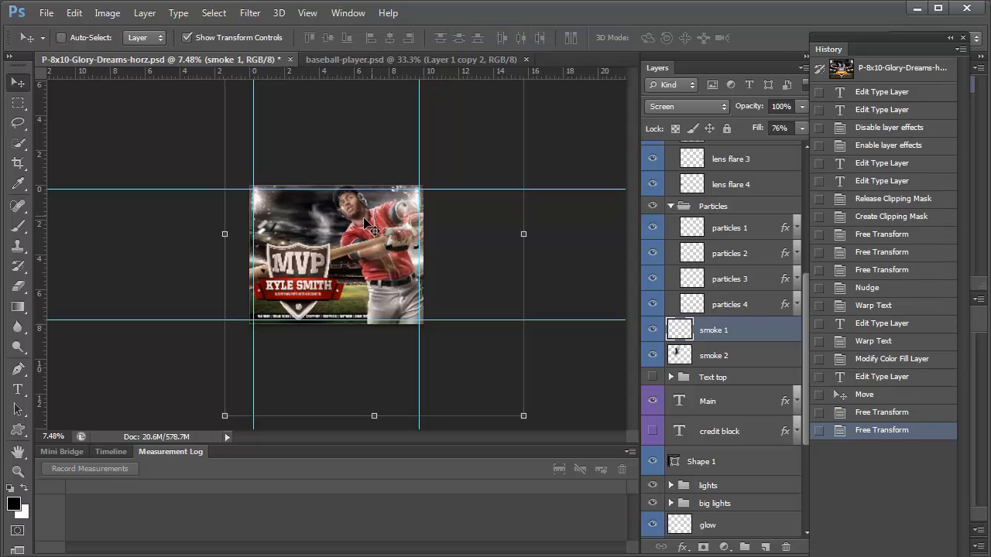
# Select smoke 2, enlarge it to about 249%, and shift it up and left
pyautogui.click(742, 364)
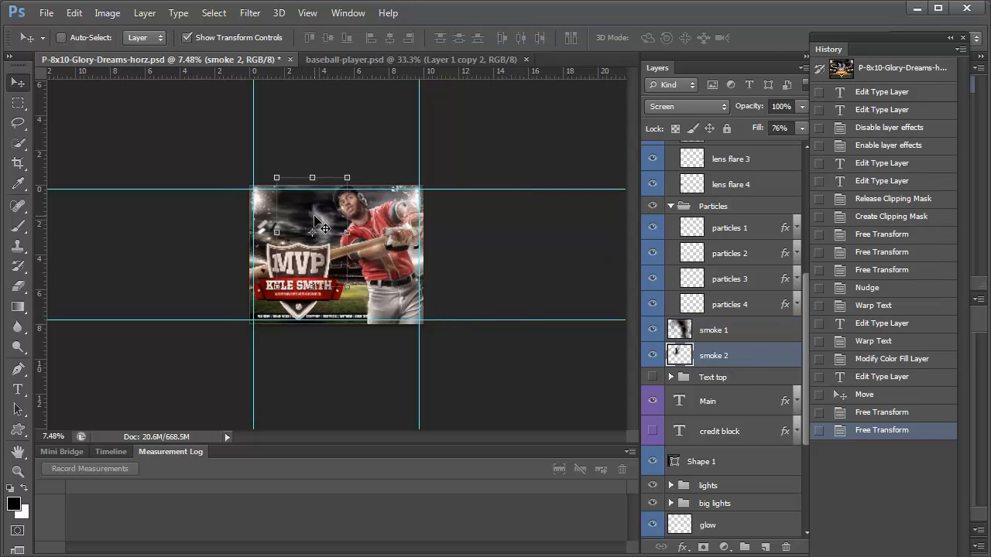
pyautogui.moveTo(315, 220); pyautogui.dragTo(332, 217)
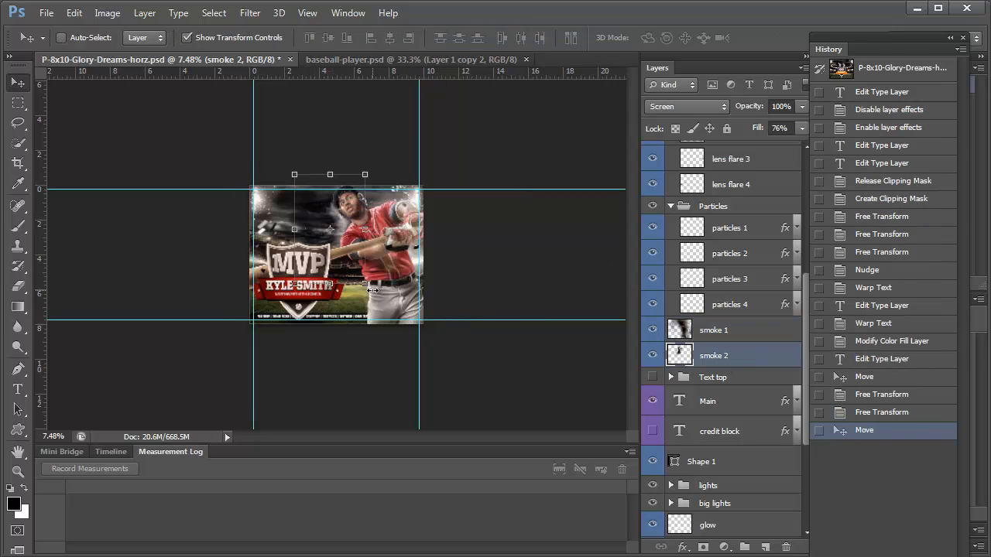
pyautogui.moveTo(372, 290); pyautogui.dragTo(478, 453)
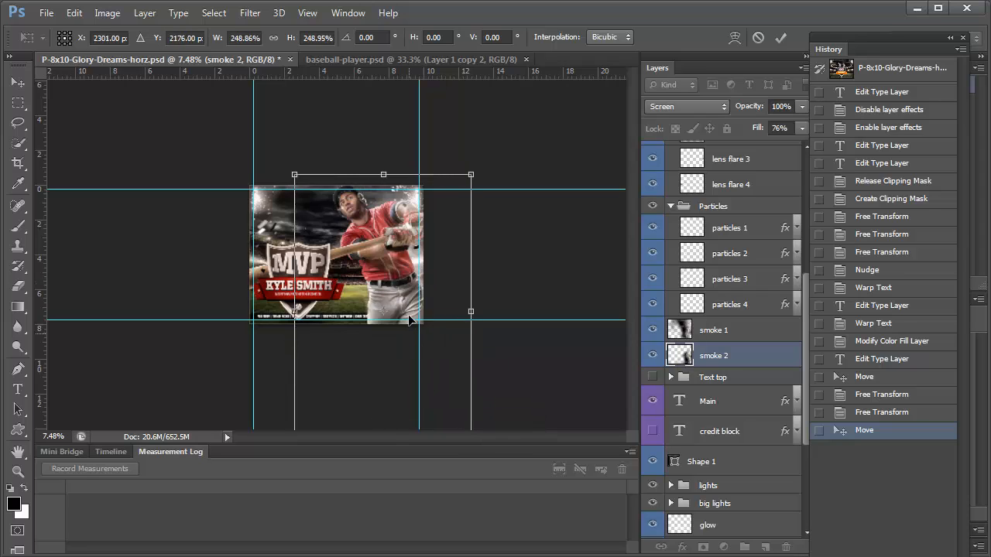
pyautogui.moveTo(410, 319); pyautogui.dragTo(352, 244)
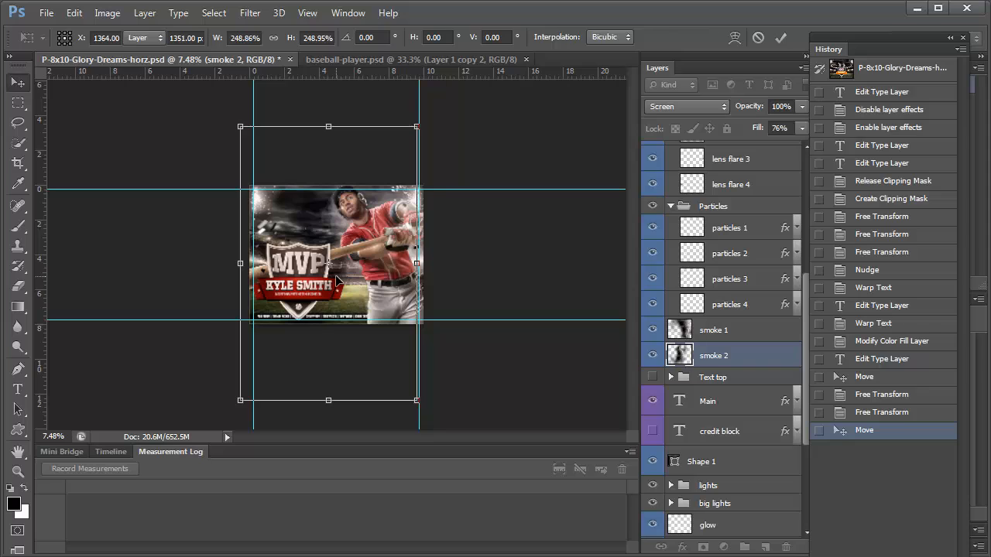
pyautogui.press('Return')
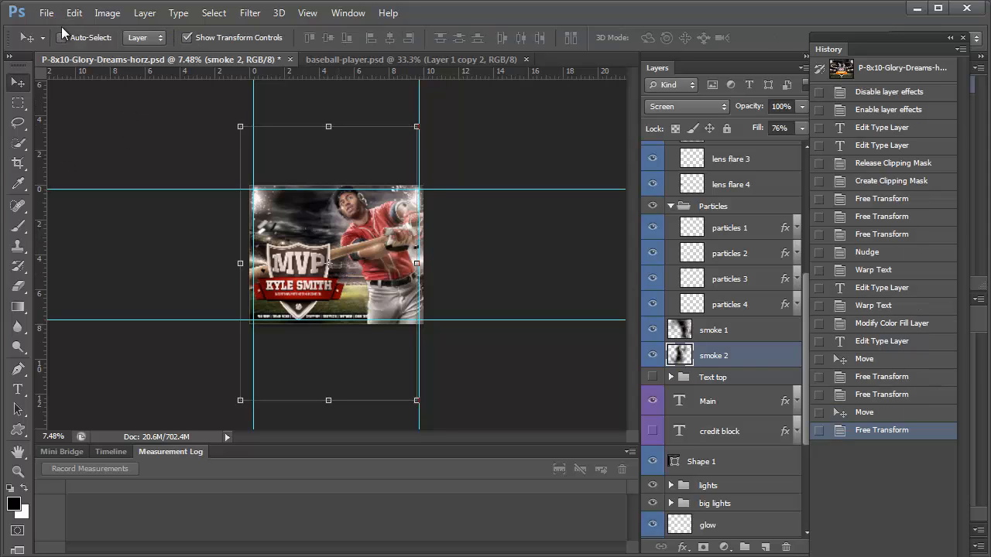
# Tilt smoke 2 by -2.65° and stretch it to about 130% by 112%, widening it leftward
pyautogui.hotkey('shift', 'Left')
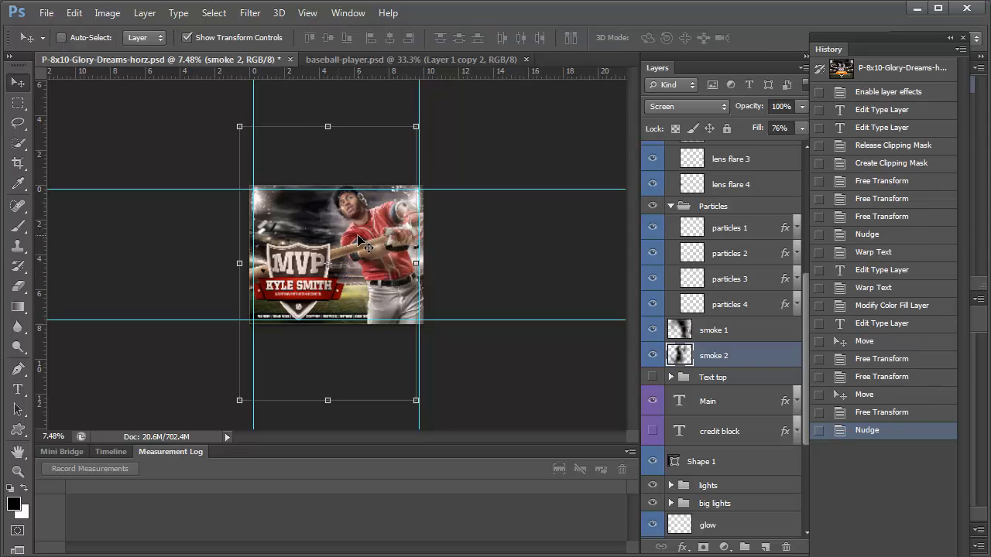
pyautogui.moveTo(417, 411); pyautogui.dragTo(386, 352)
pyautogui.moveTo(419, 383); pyautogui.dragTo(434, 427)
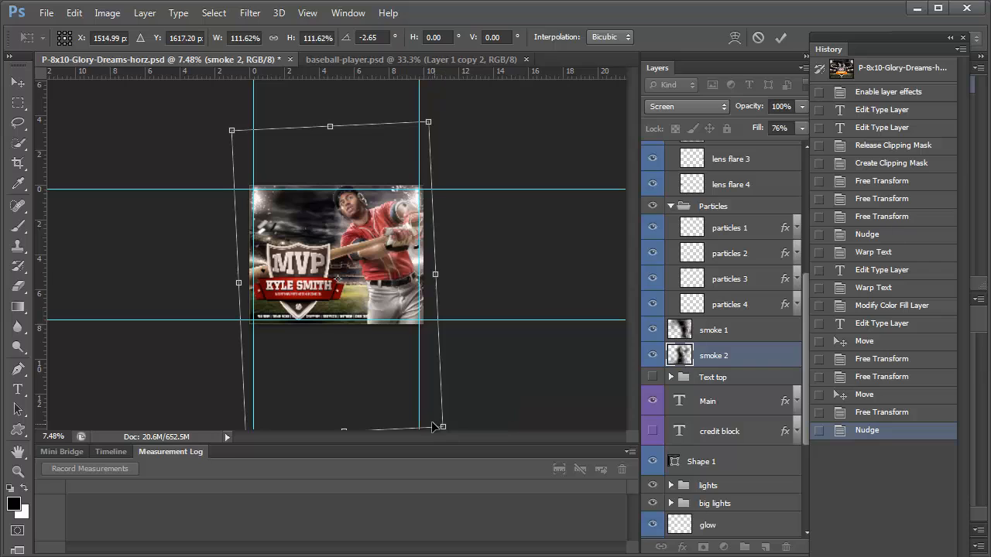
pyautogui.moveTo(236, 282); pyautogui.dragTo(205, 281)
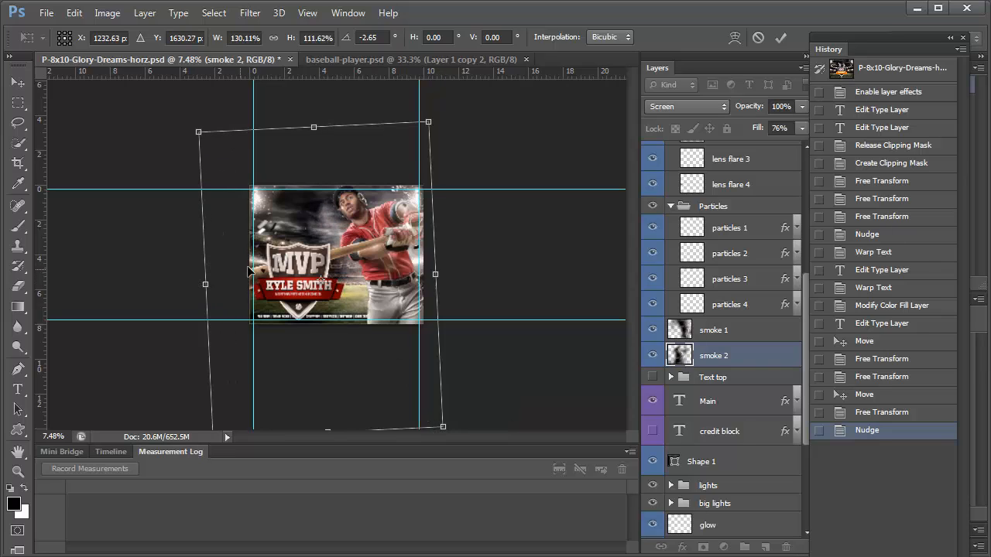
pyautogui.press('Up')
pyautogui.press('Right')
pyautogui.press('Right')
pyautogui.press('Right')
pyautogui.press('Right')
pyautogui.press('Right')
pyautogui.press('Right')
pyautogui.press('Right')
pyautogui.press('Right')
pyautogui.press('Right')
pyautogui.press('Right')
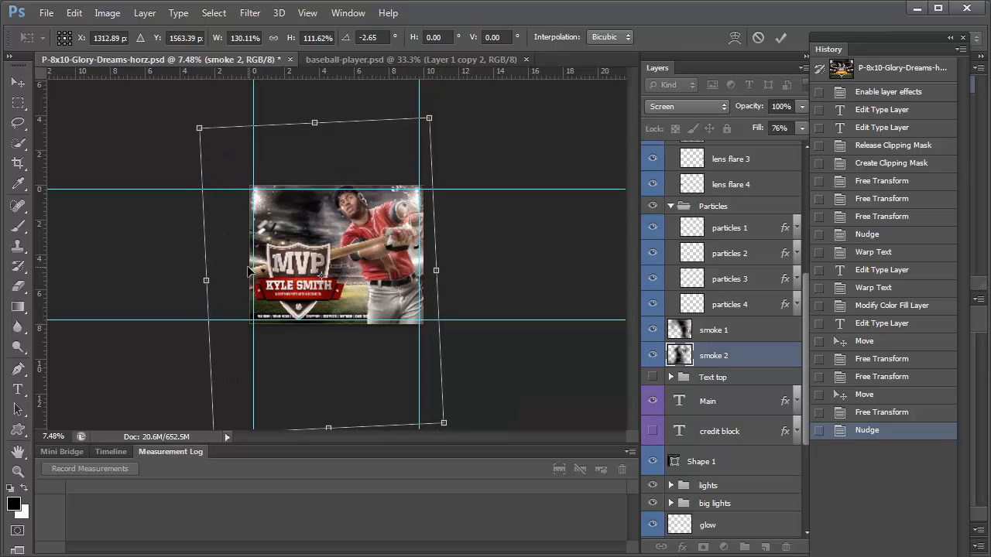
pyautogui.press('Return')
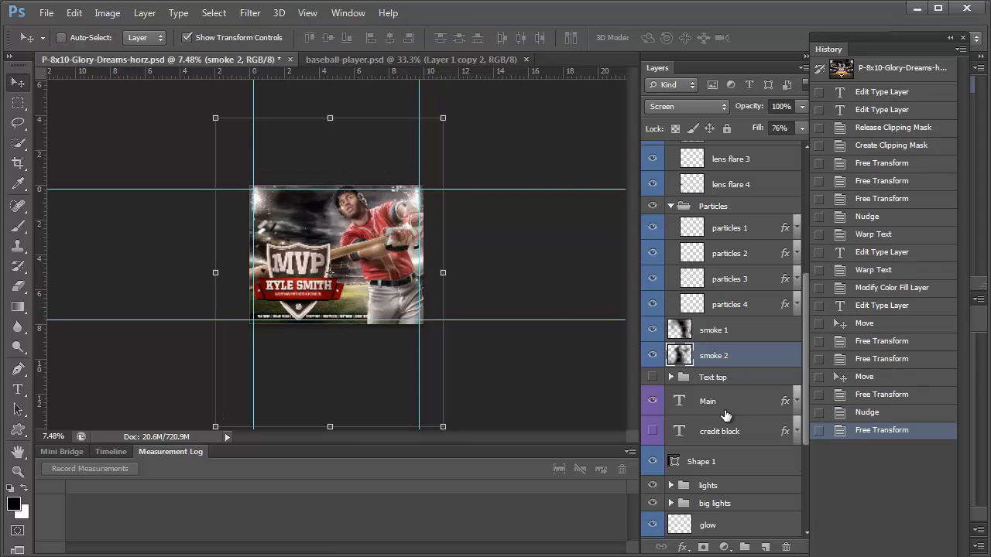
pyautogui.scroll(-3, 726, 415)
pyautogui.scroll(10, 725, 416)
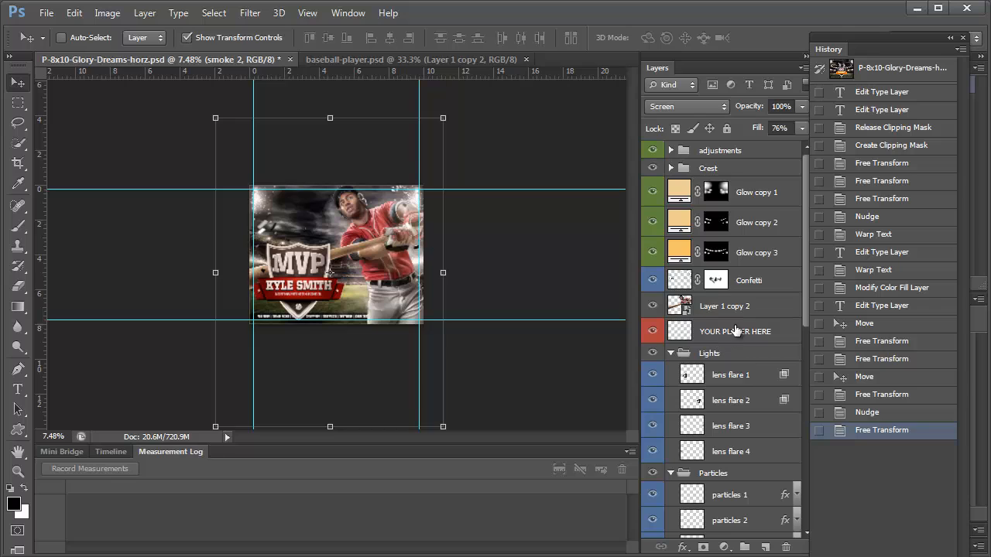
# Give Layer 1 copy 2 a white outer glow enlarged to its maximum size
pyautogui.click(753, 310)
pyautogui.doubleClick(776, 312)
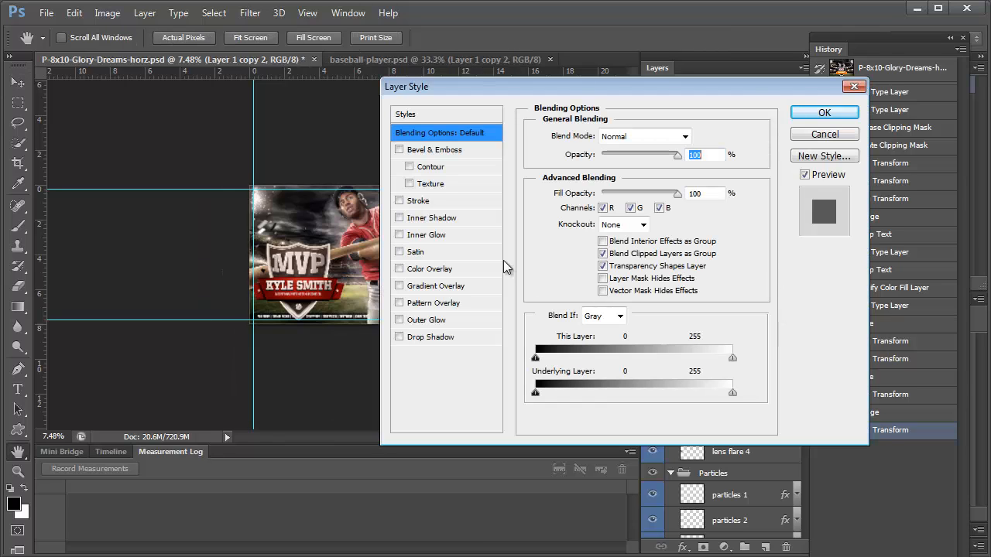
pyautogui.click(422, 320)
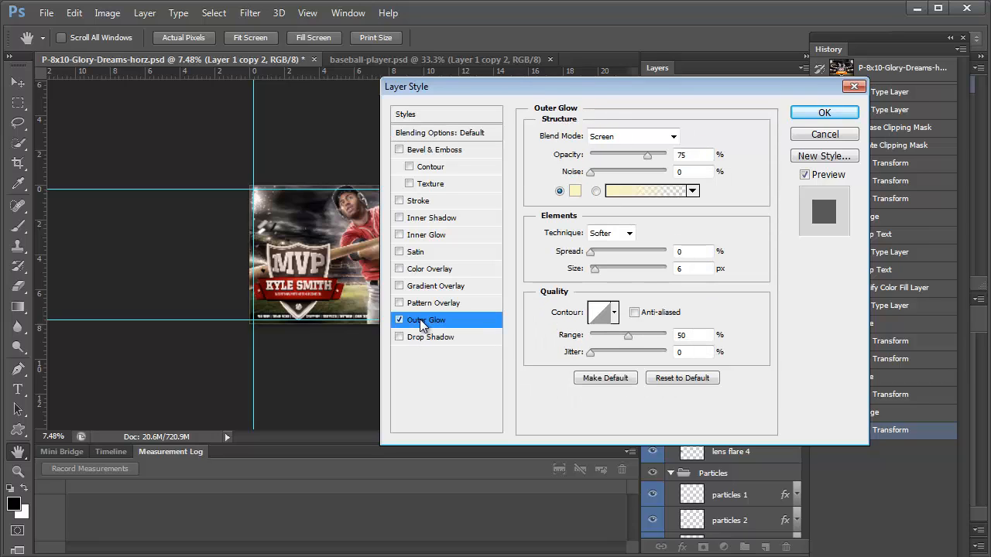
pyautogui.click(575, 192)
pyautogui.moveTo(575, 196); pyautogui.dragTo(519, 137)
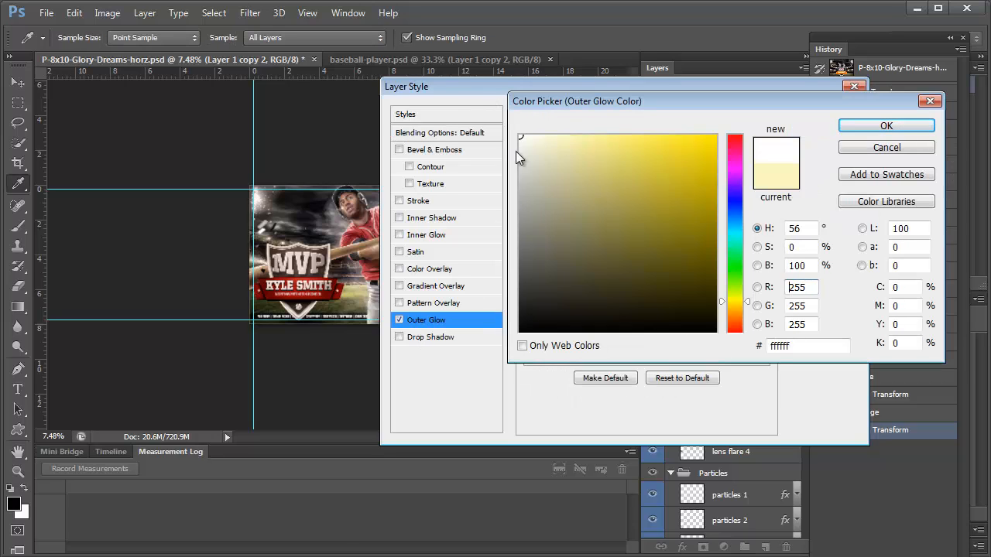
pyautogui.click(861, 125)
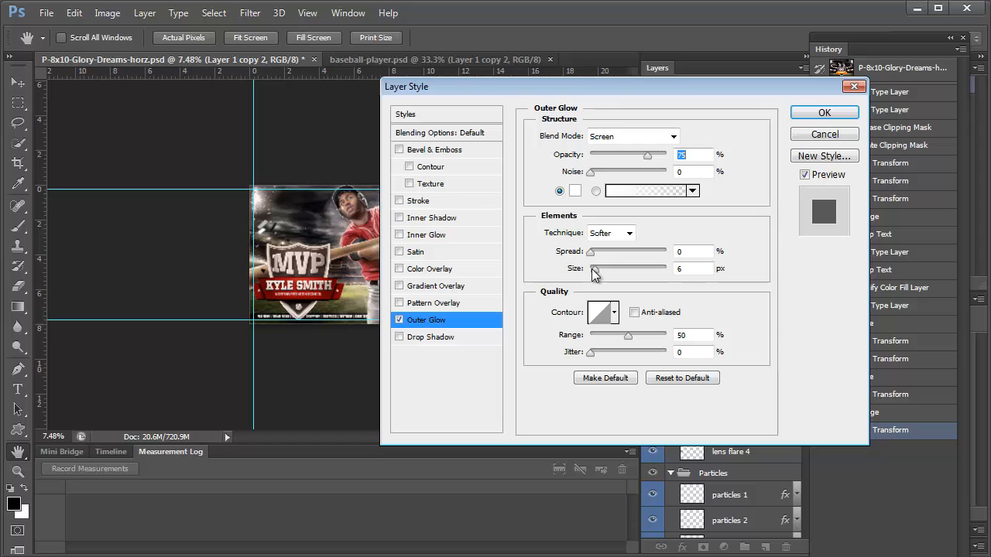
pyautogui.moveTo(592, 269); pyautogui.dragTo(744, 284)
pyautogui.click(824, 112)
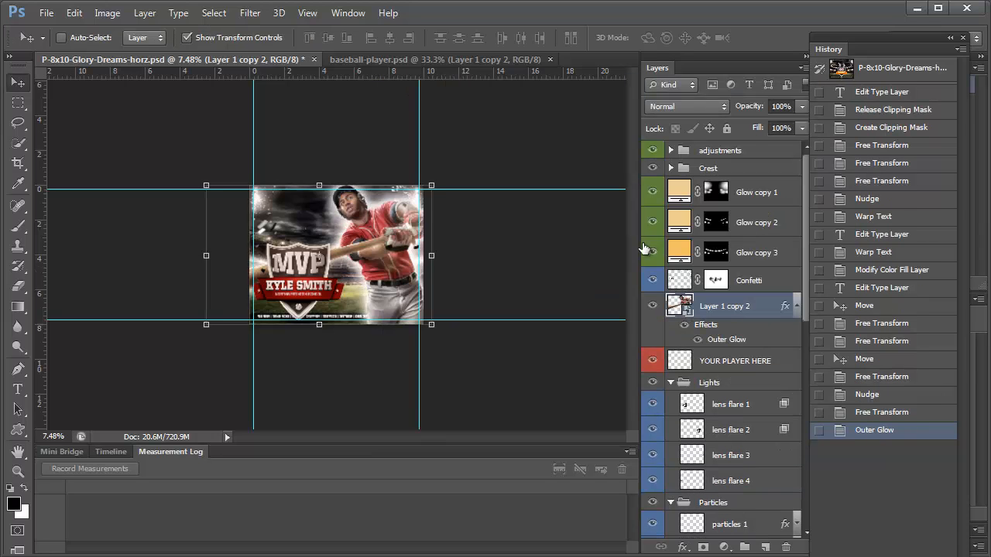
# Split the outer glow off into its own layer and select that new layer
pyautogui.rightClick(711, 343)
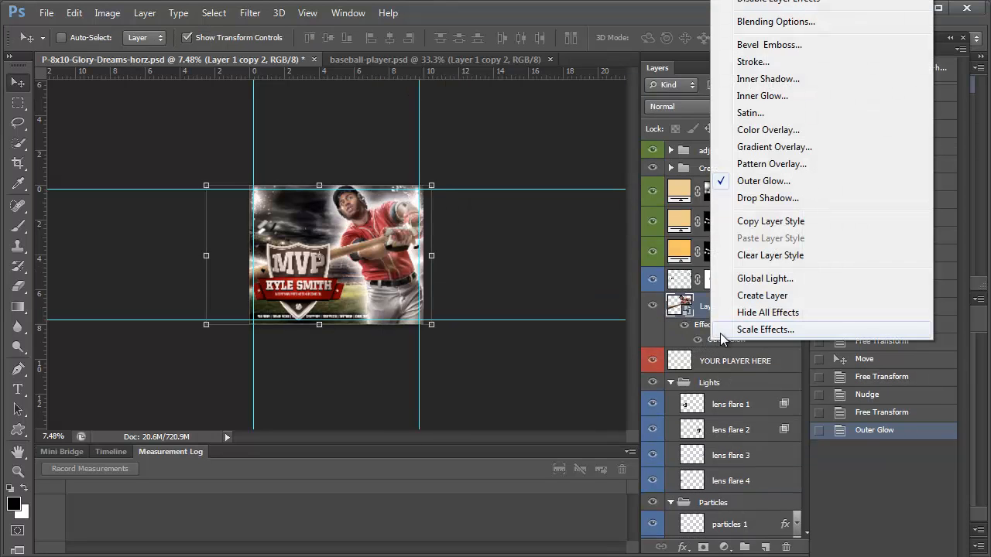
pyautogui.click(748, 295)
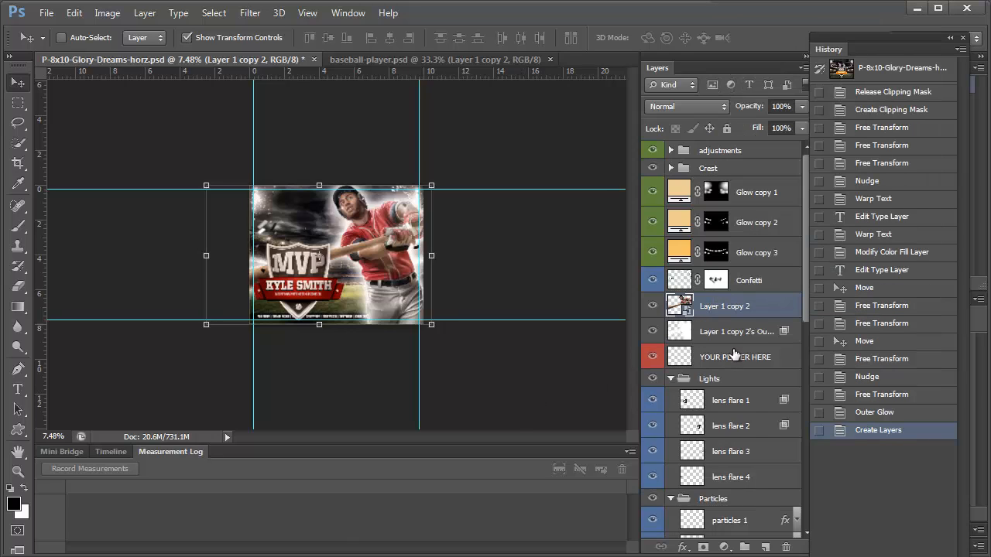
pyautogui.click(734, 335)
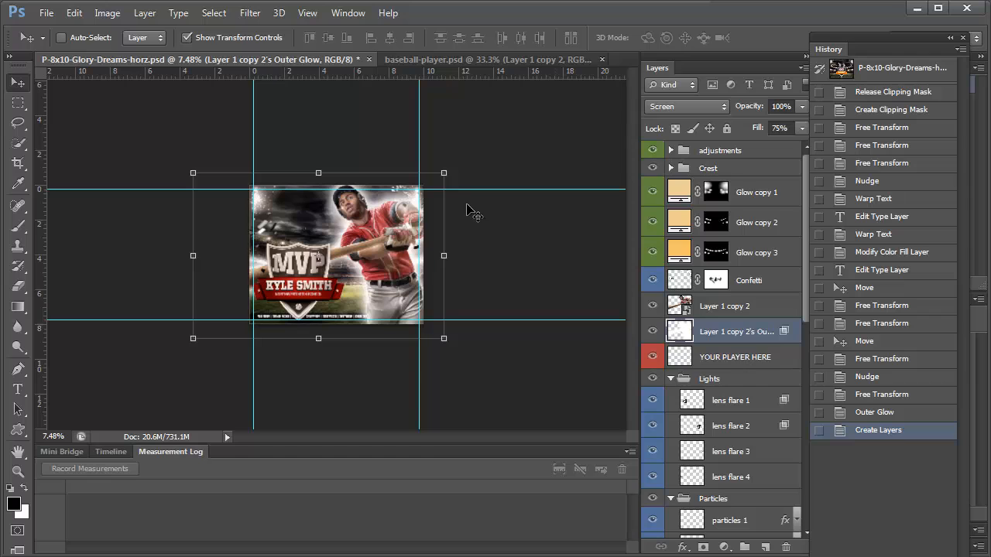
# Apply a Gaussian Blur with a 635.3 px radius to the glow layer
pyautogui.click(250, 14)
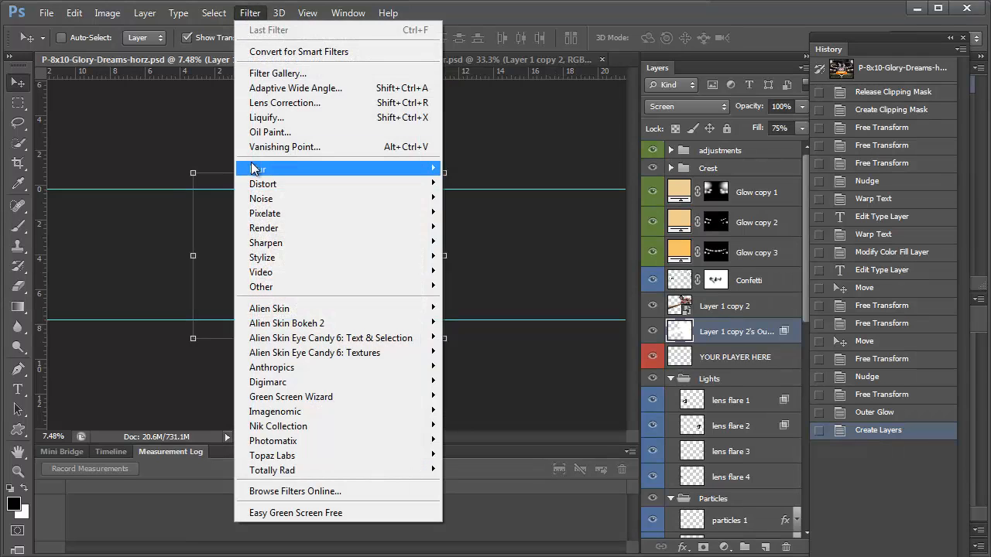
pyautogui.moveTo(257, 169)
pyautogui.click(176, 278)
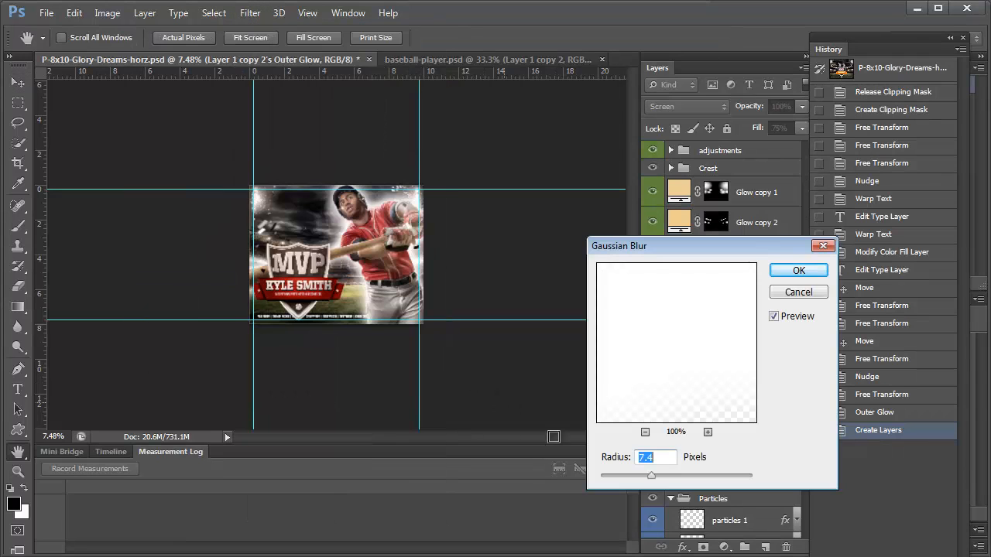
pyautogui.moveTo(679, 473); pyautogui.dragTo(741, 480)
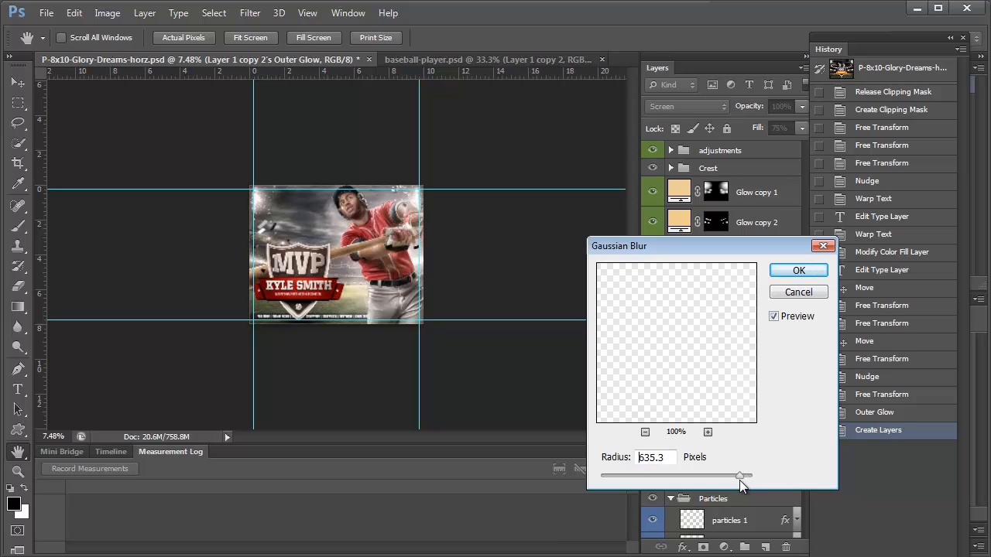
pyautogui.click(796, 269)
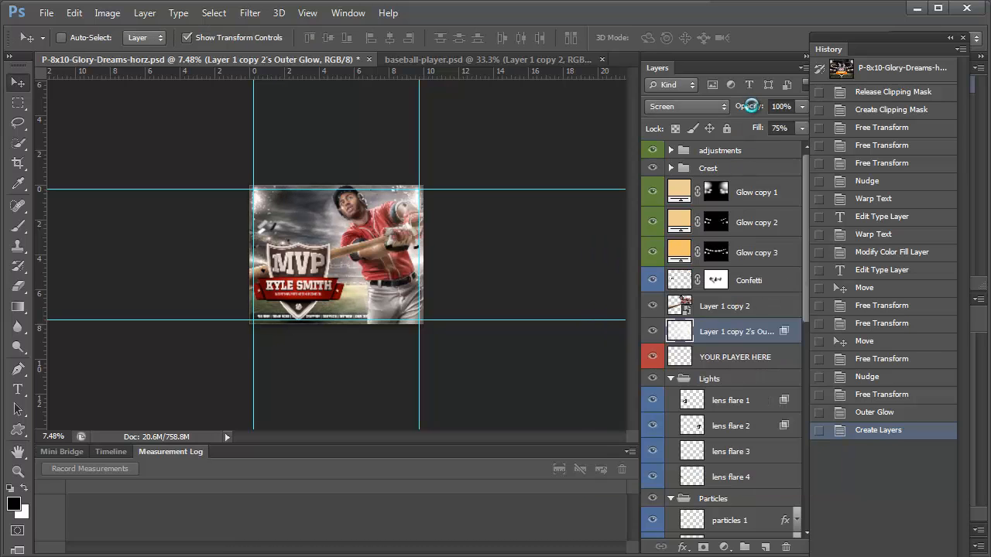
# Lower the glow layer's opacity to 36% and zoom in on the poster
pyautogui.moveTo(752, 106); pyautogui.dragTo(637, 118)
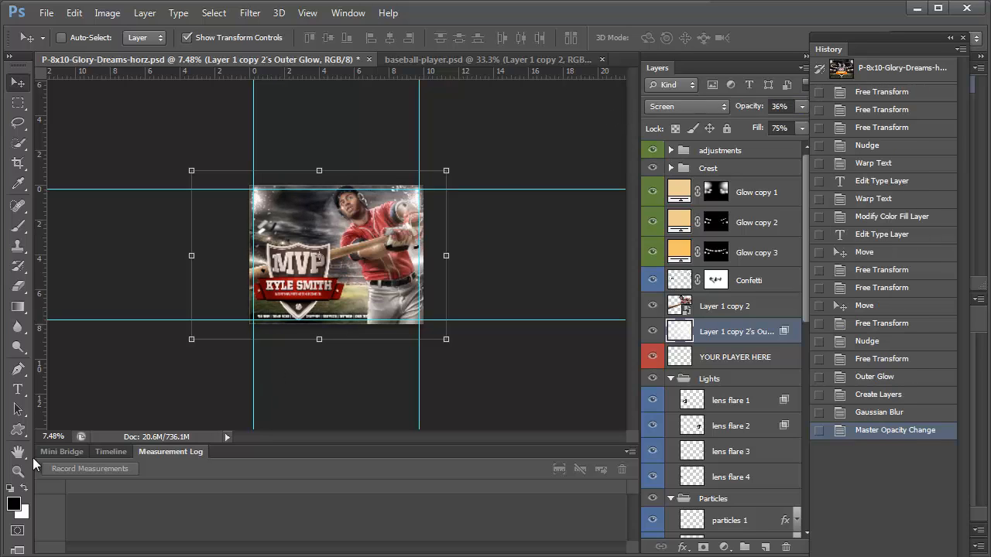
pyautogui.click(18, 471)
pyautogui.moveTo(350, 193); pyautogui.dragTo(524, 310)
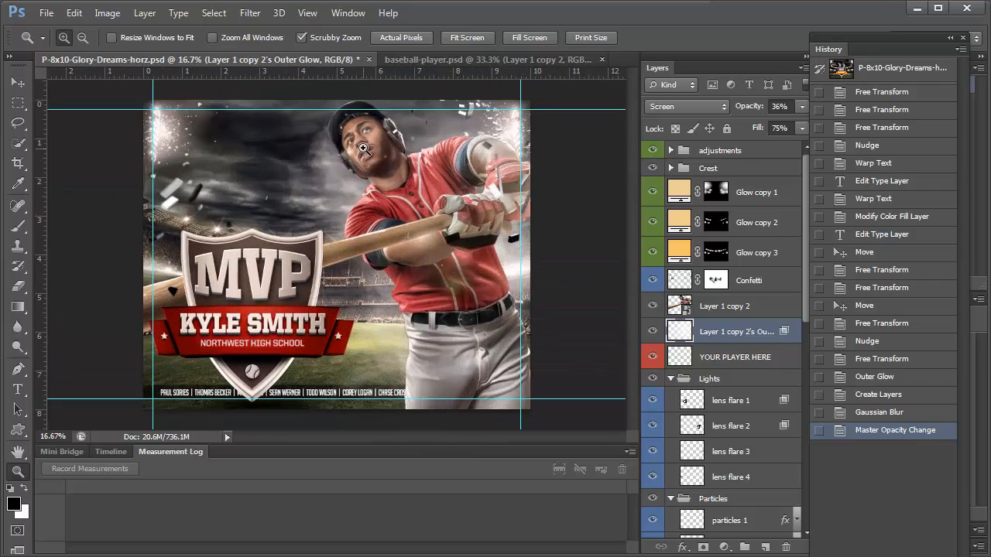
# Zoom in on the player's face and make the Particles group visible again
pyautogui.click(363, 148)
pyautogui.click(387, 141)
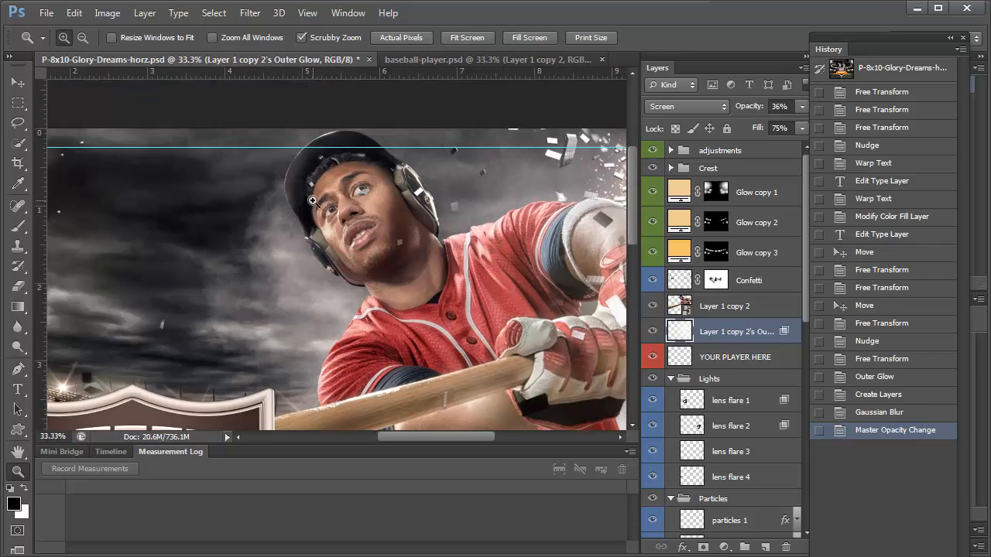
pyautogui.scroll(-3, 755, 354)
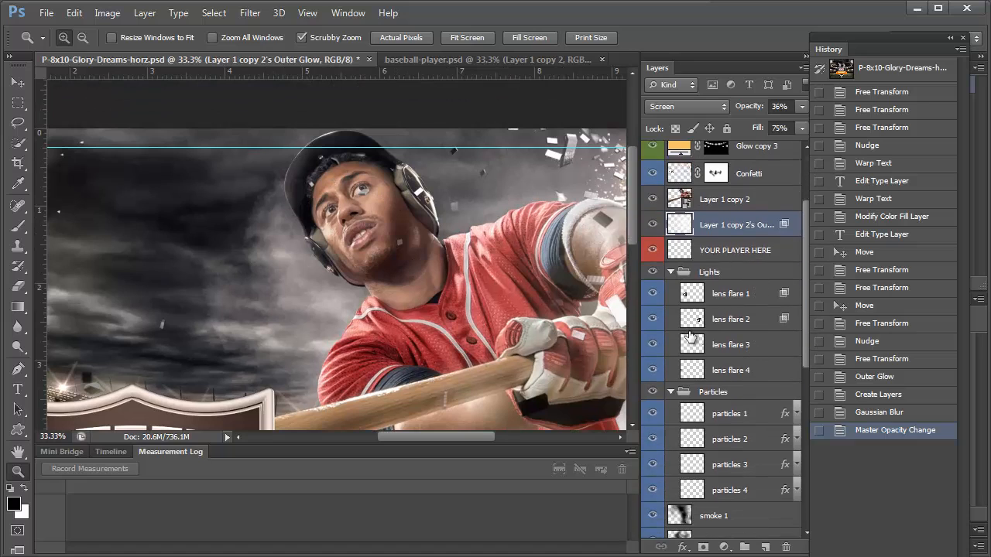
pyautogui.scroll(-3, 692, 339)
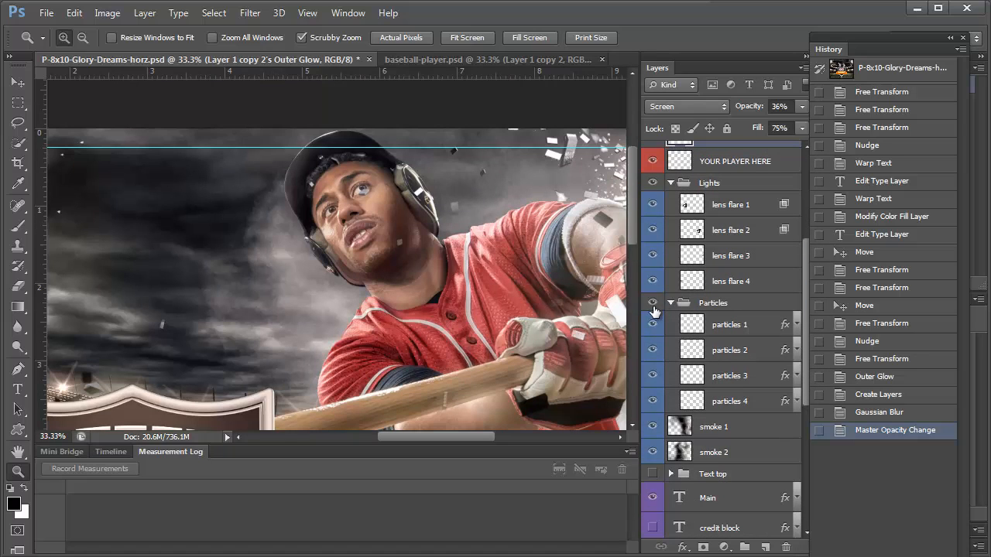
pyautogui.click(653, 303)
# Expand the Text top group, toggle Confetti's visibility off and on, and target its mask
pyautogui.scroll(-5, 707, 398)
pyautogui.scroll(10, 701, 454)
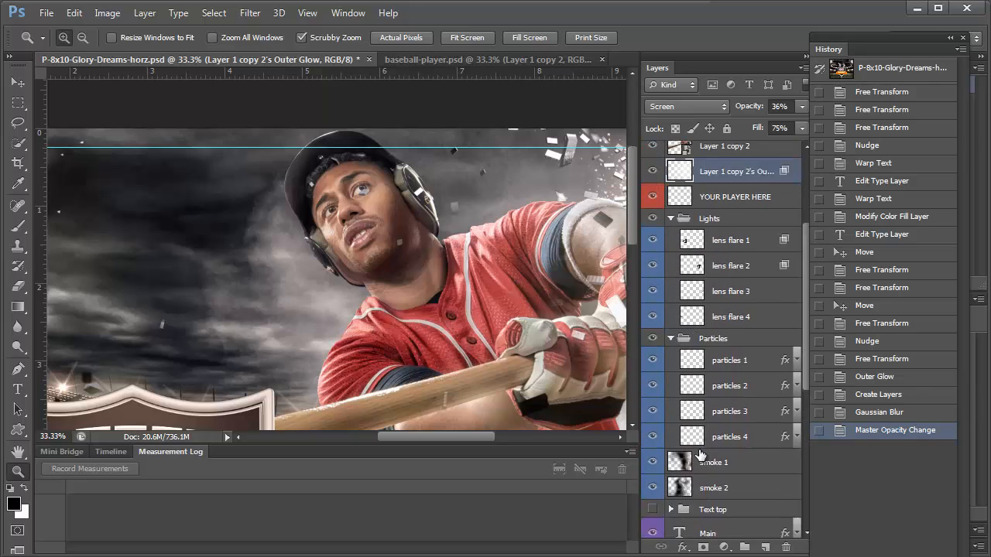
pyautogui.scroll(2, 699, 454)
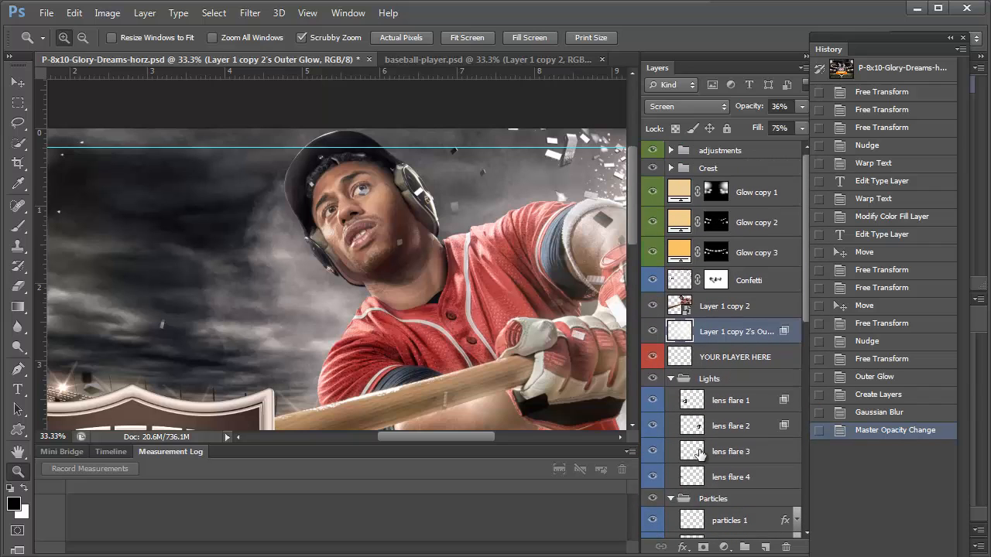
pyautogui.scroll(-10, 700, 453)
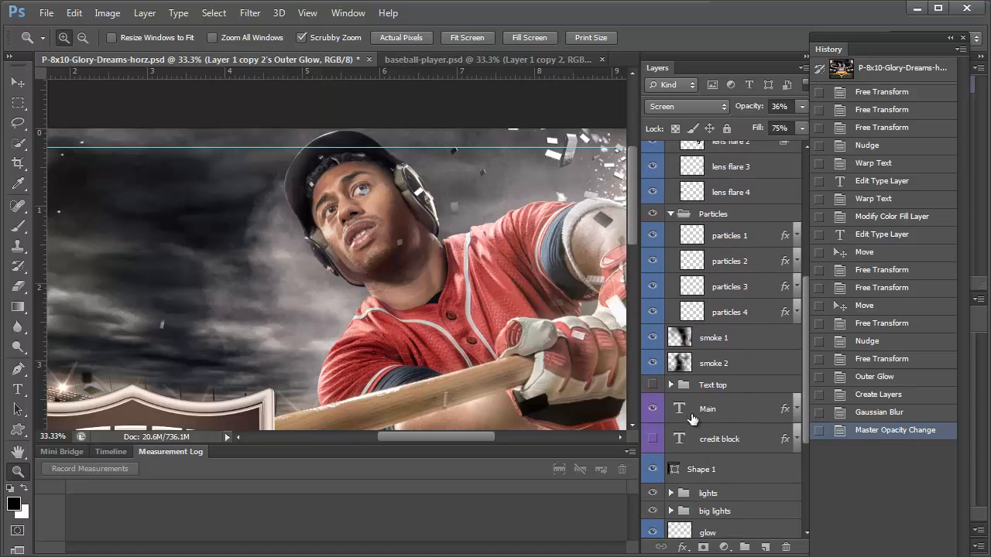
pyautogui.scroll(-7, 708, 398)
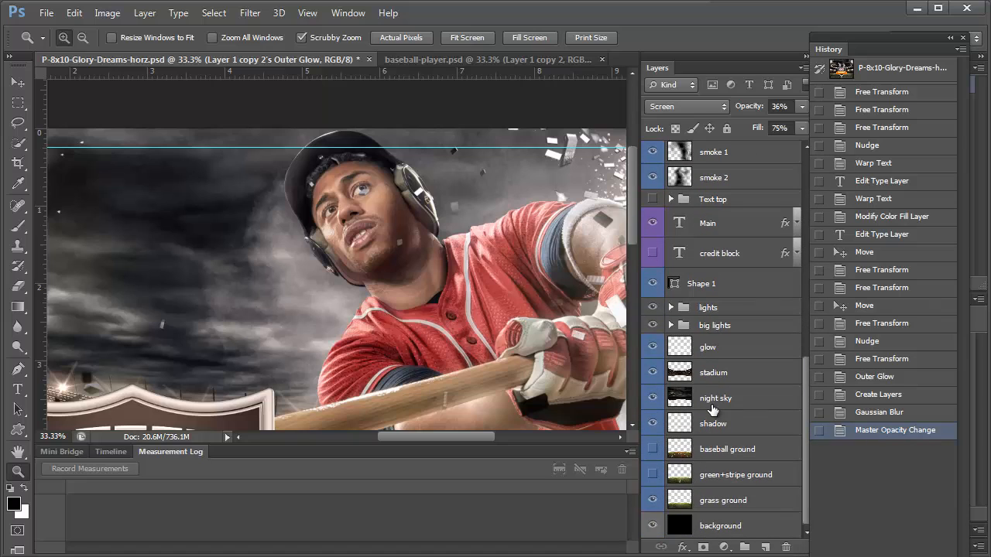
pyautogui.scroll(4, 712, 410)
pyautogui.click(669, 289)
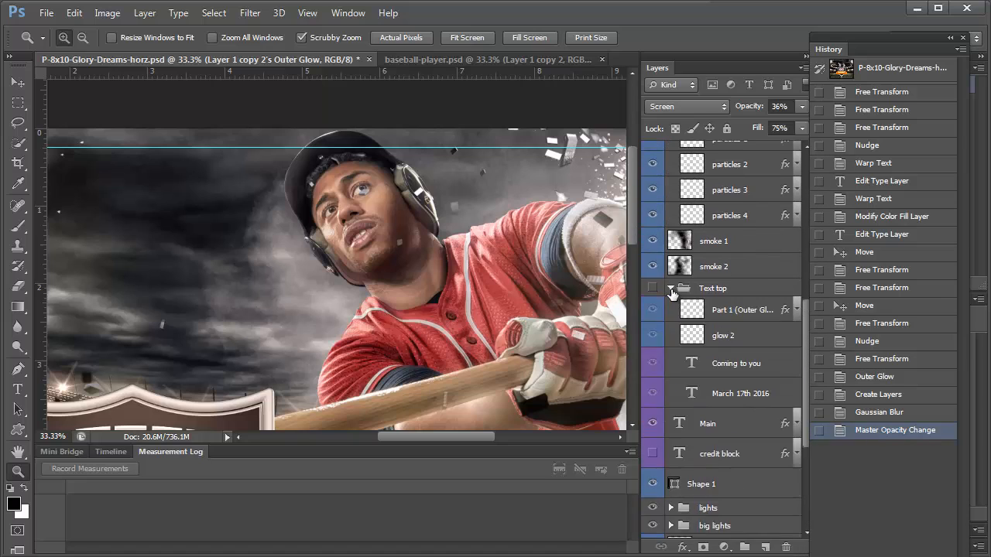
pyautogui.scroll(13, 676, 289)
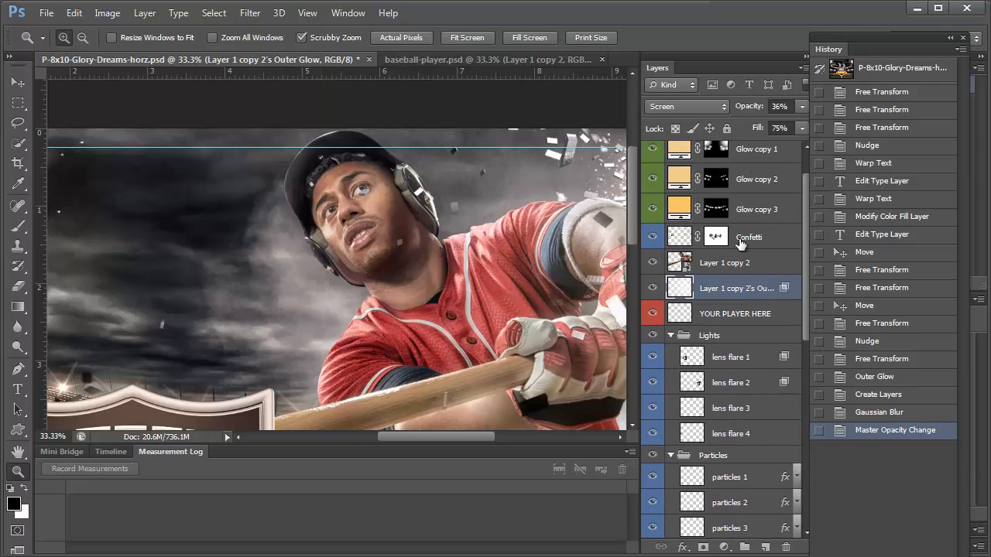
pyautogui.click(741, 244)
pyautogui.click(650, 237)
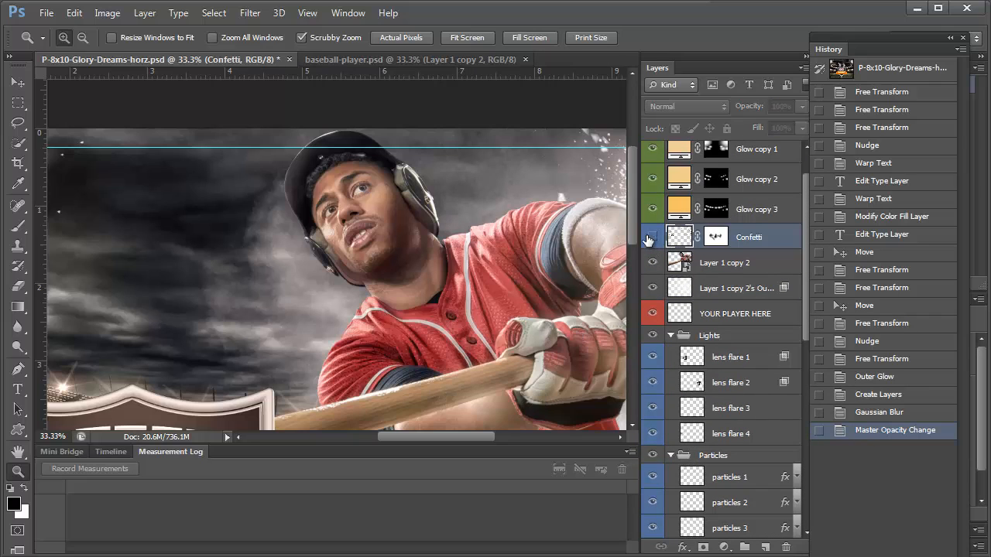
pyautogui.click(653, 237)
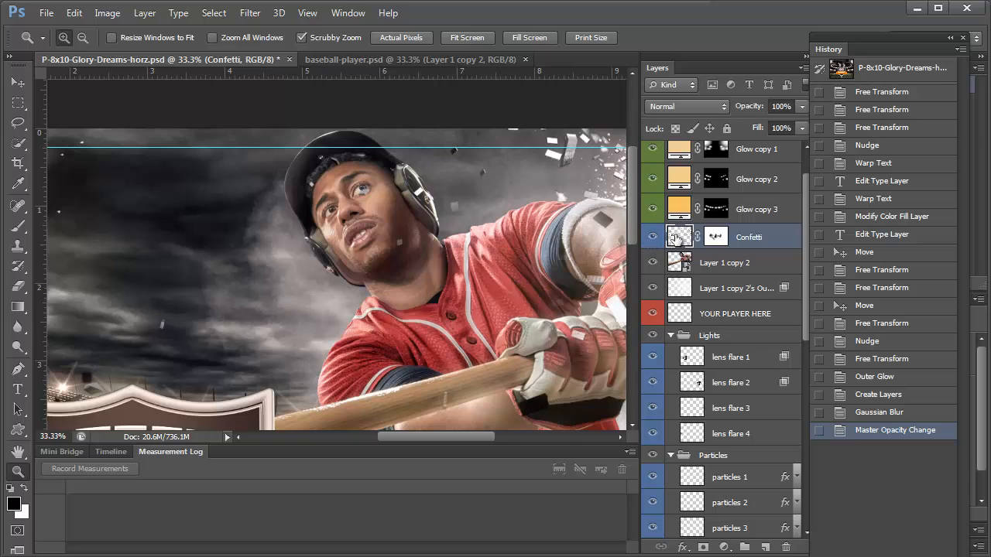
pyautogui.click(716, 237)
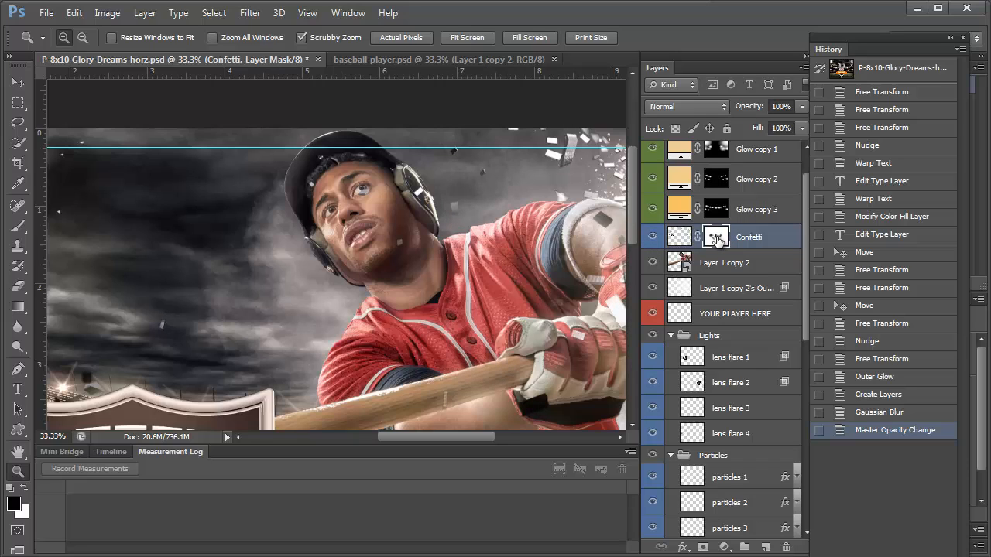
# Keep Confetti above Layer 1 copy 2, target its mask, and set up a black brush
pyautogui.moveTo(748, 237); pyautogui.dragTo(753, 275)
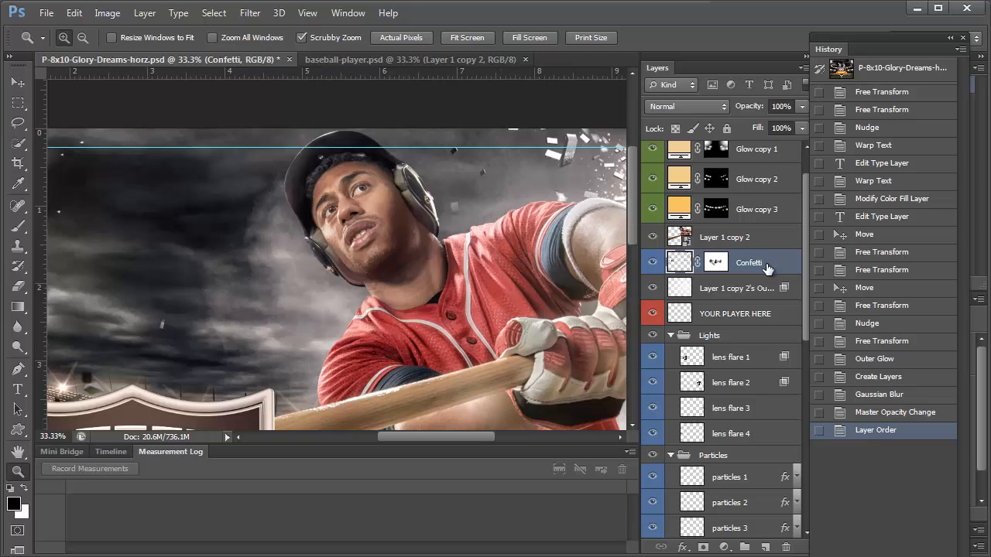
pyautogui.moveTo(758, 267); pyautogui.dragTo(751, 236)
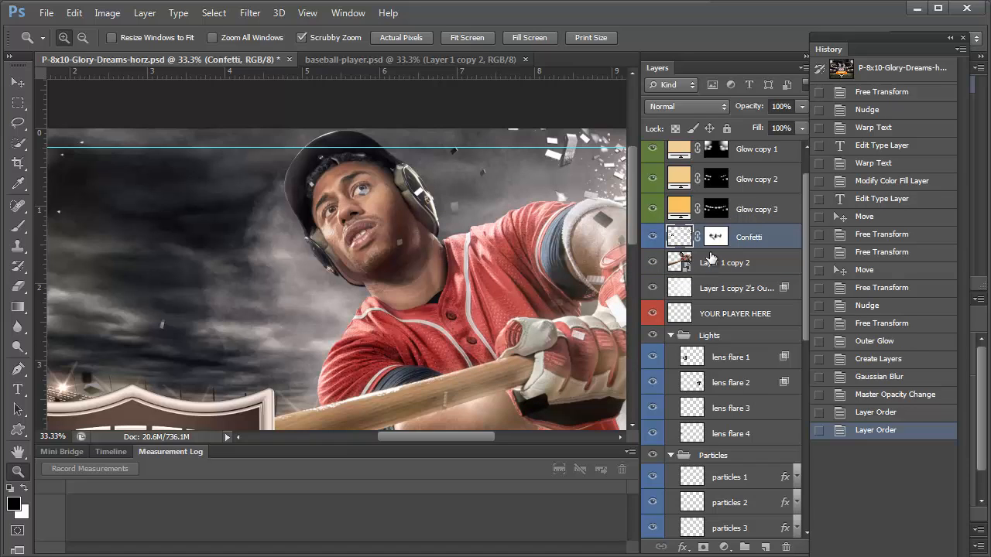
pyautogui.click(717, 239)
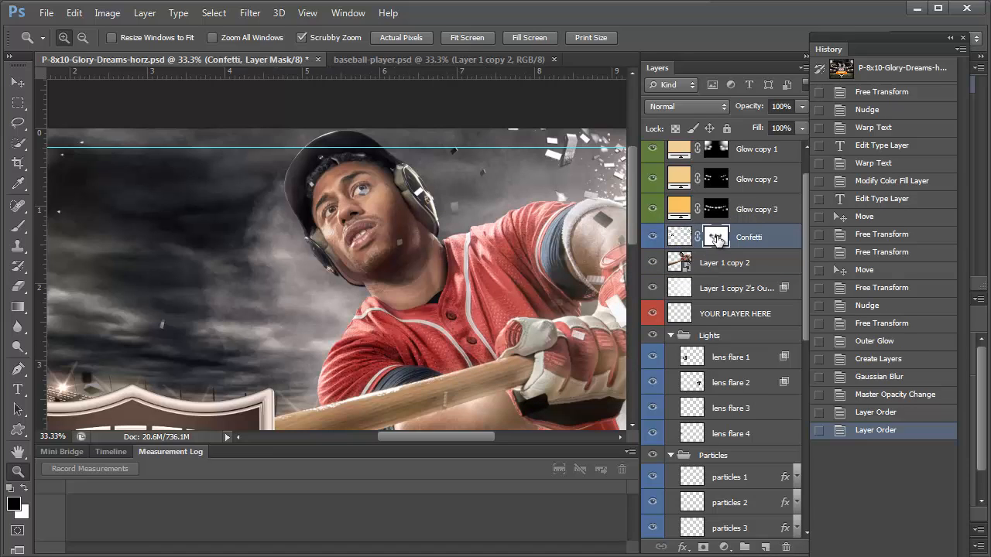
pyautogui.click(18, 227)
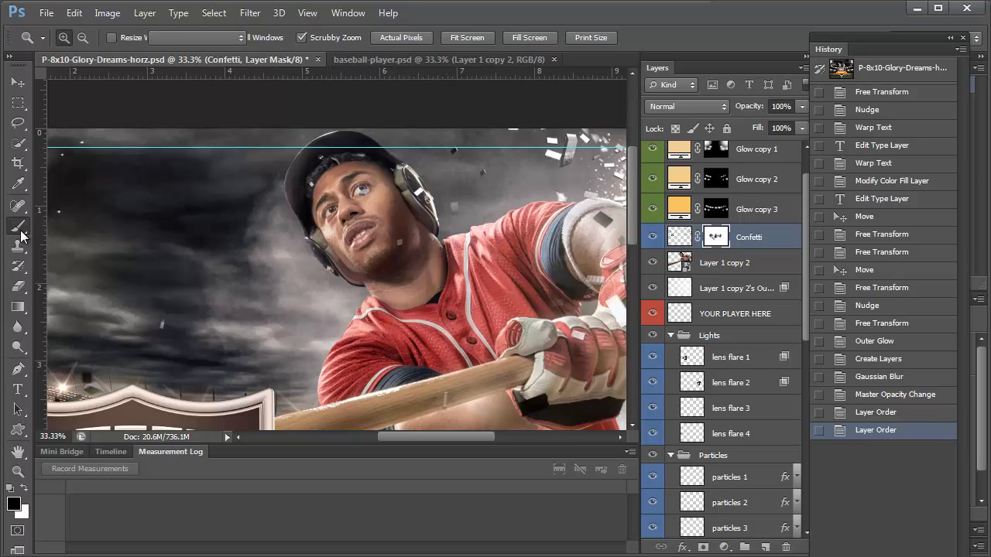
pyautogui.click(82, 42)
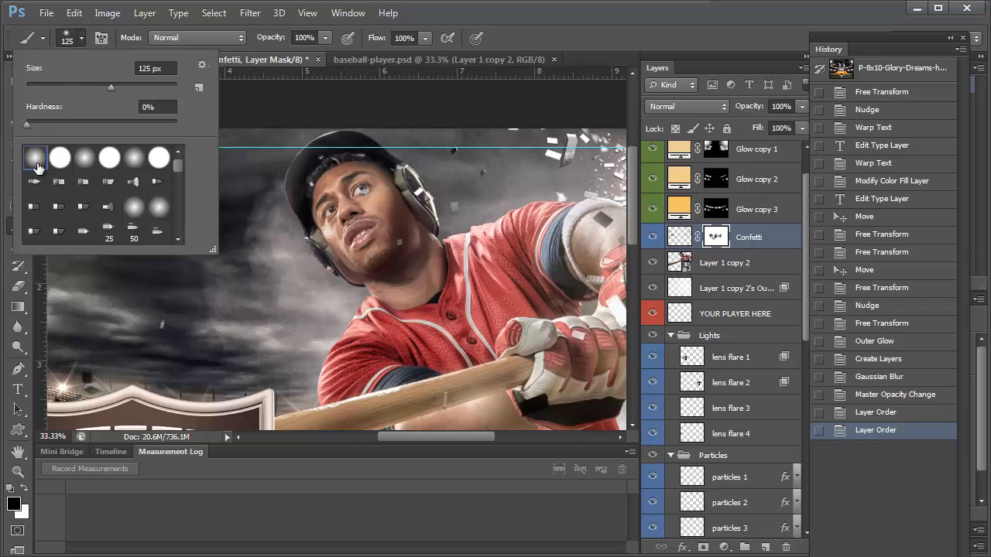
pyautogui.click(14, 504)
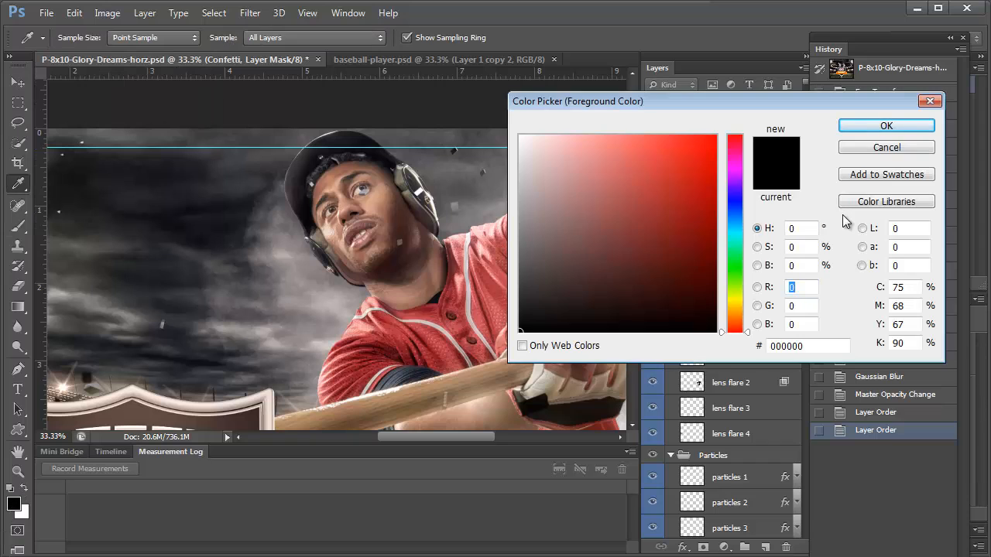
pyautogui.click(879, 128)
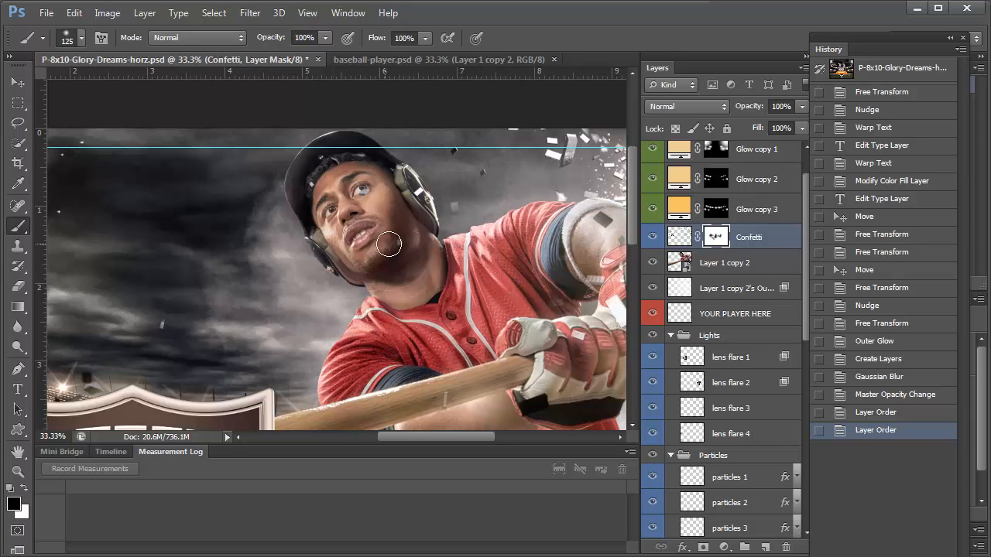
# Paint out confetti over the helmet and arm, then fit the poster on screen
pyautogui.click(323, 172)
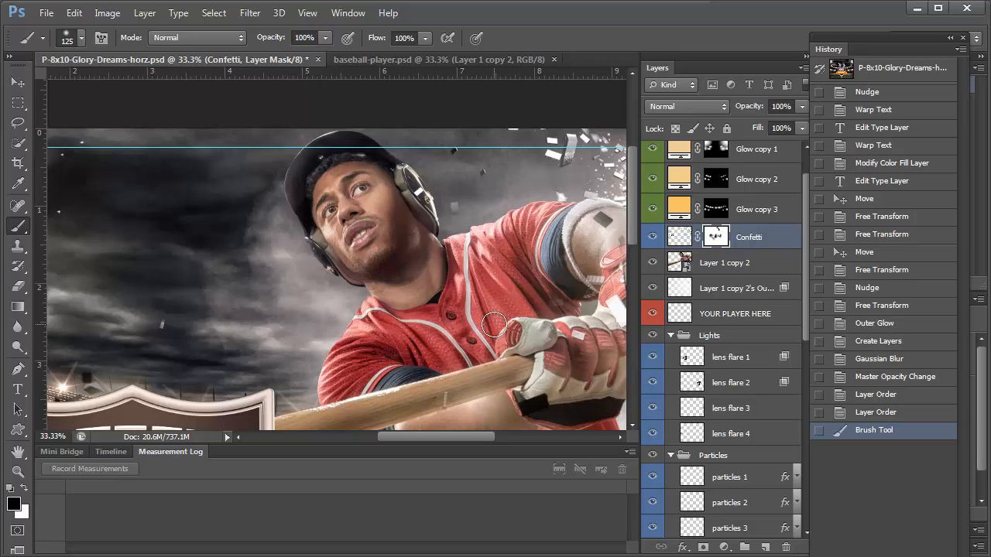
pyautogui.click(358, 208)
pyautogui.scroll(-8, 360, 224)
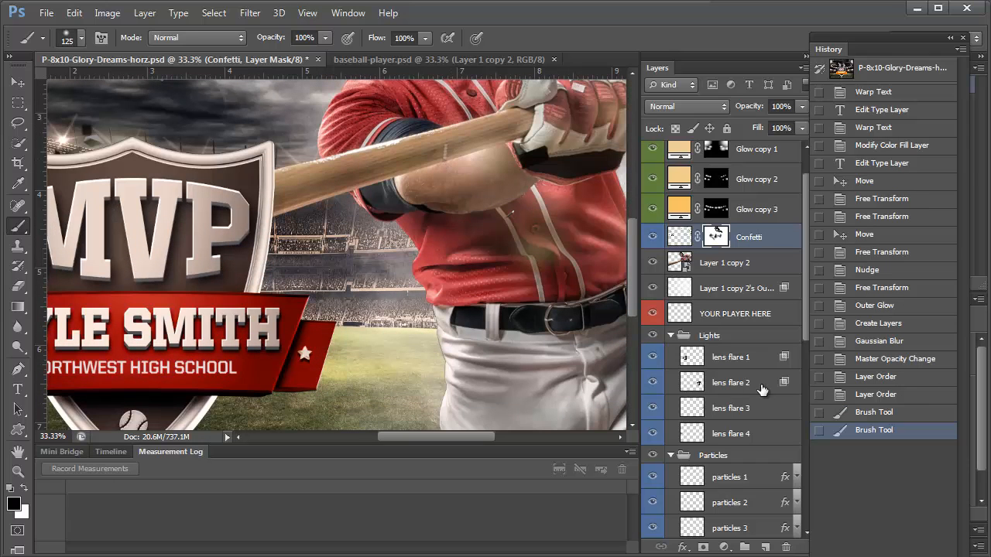
pyautogui.hotkey('ctrl', '0')
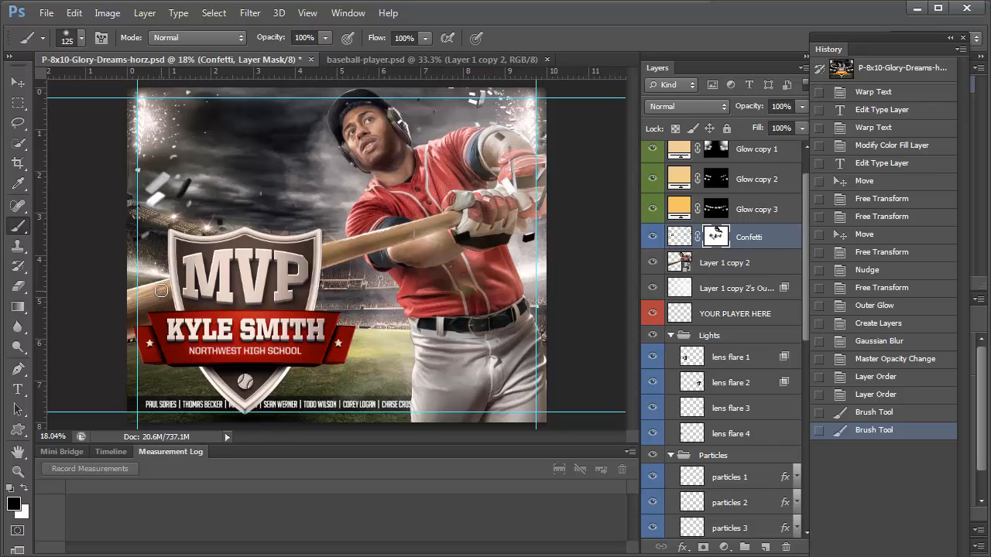
# Paint more confetti out of the mask and select text in the bottom credits line
pyautogui.click(159, 293)
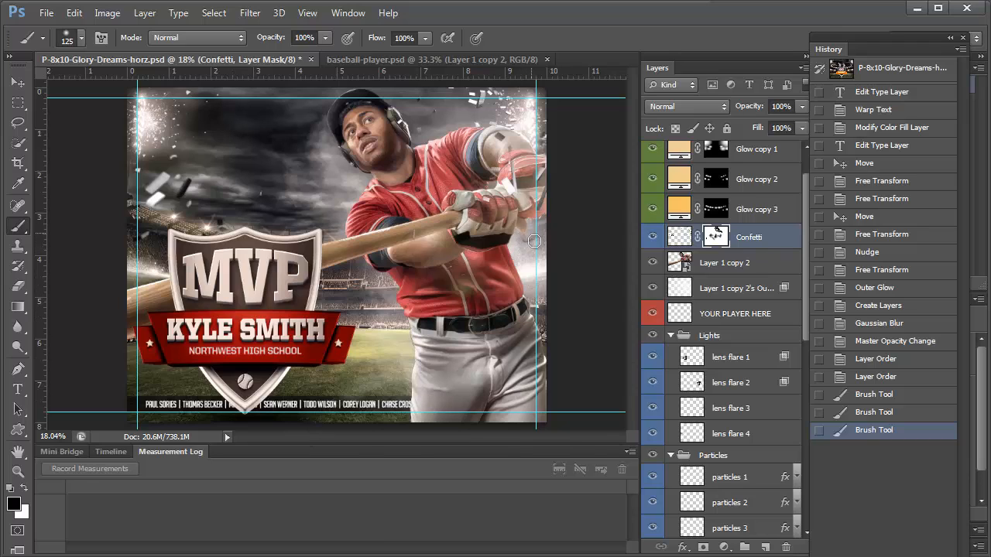
pyautogui.click(525, 237)
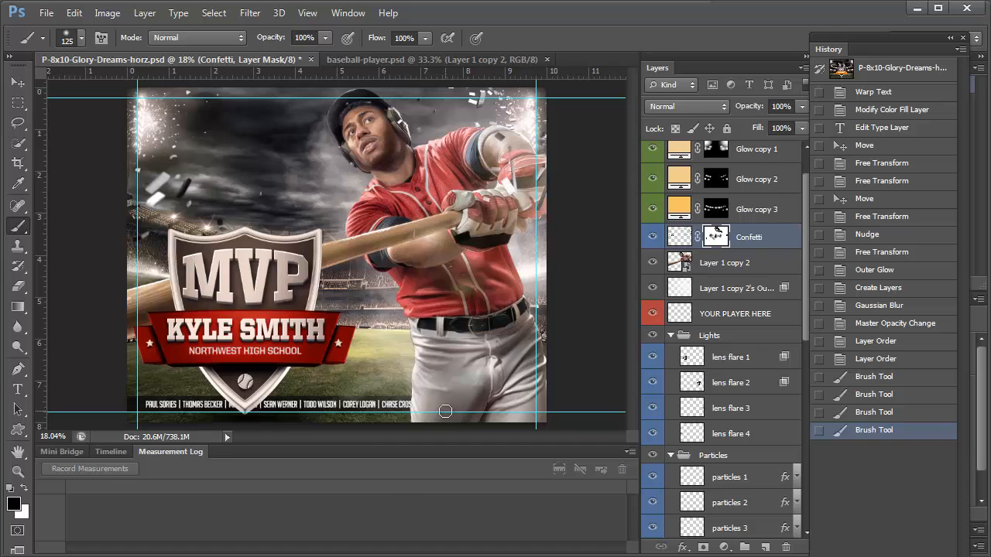
pyautogui.click(18, 390)
pyautogui.tripleClick(310, 402)
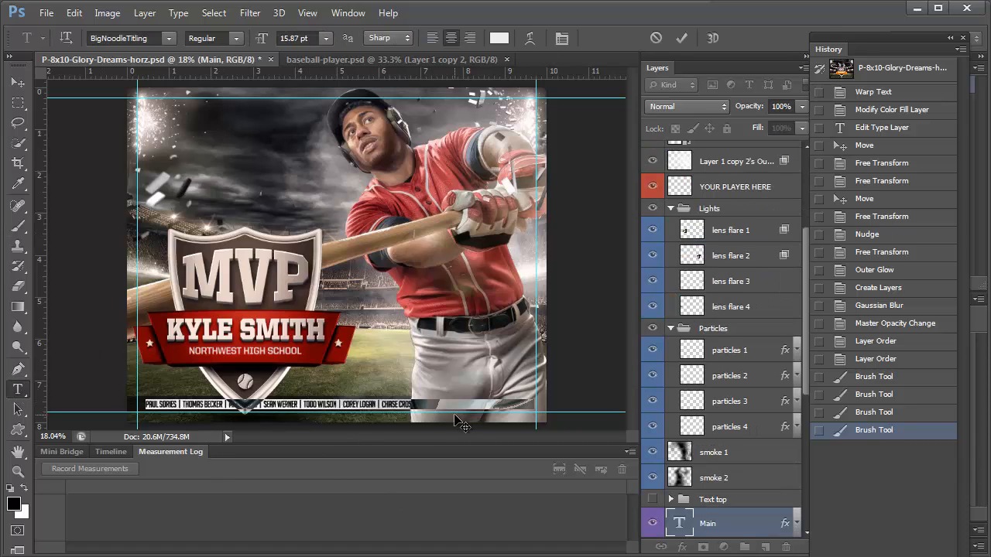
pyautogui.doubleClick(176, 403)
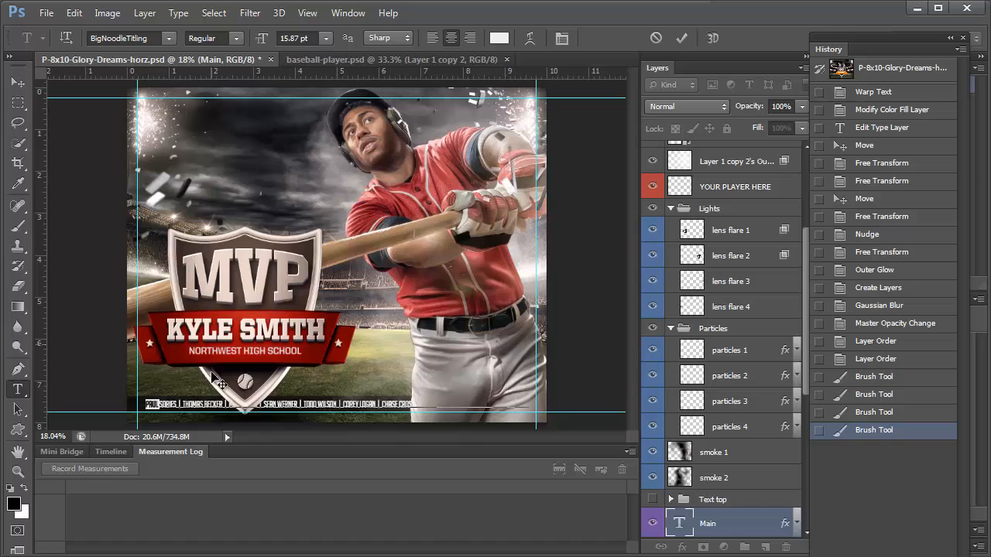
# Hide the Main credits text and Shape 1 bar, discarding a trial teal bar colour
pyautogui.scroll(-3, 711, 472)
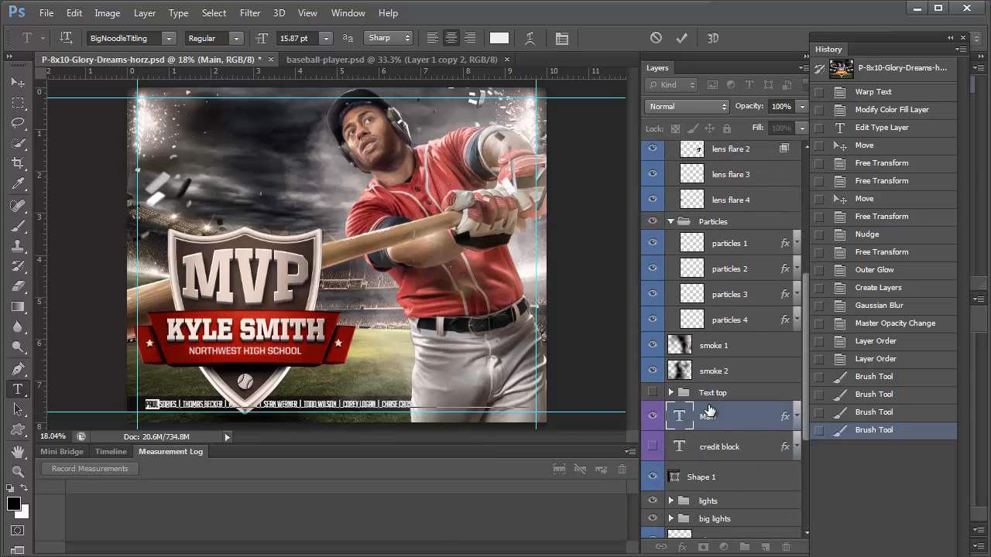
pyautogui.scroll(-2, 676, 482)
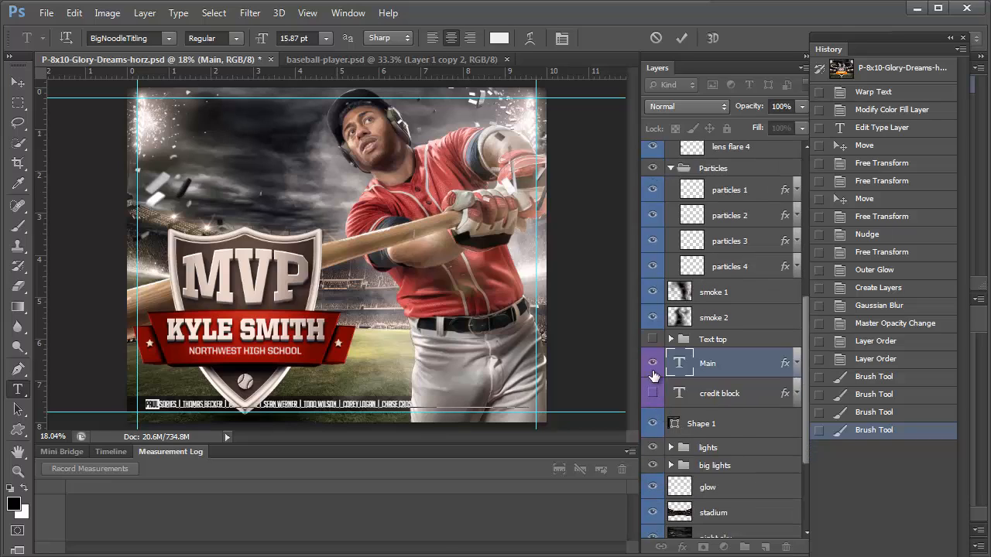
pyautogui.click(655, 363)
pyautogui.click(653, 424)
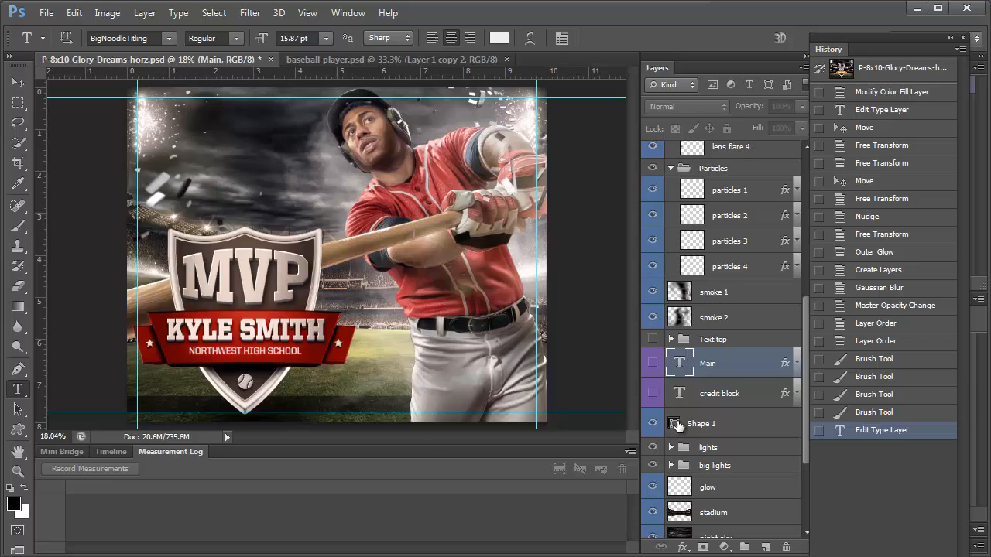
pyautogui.doubleClick(675, 424)
pyautogui.click(663, 158)
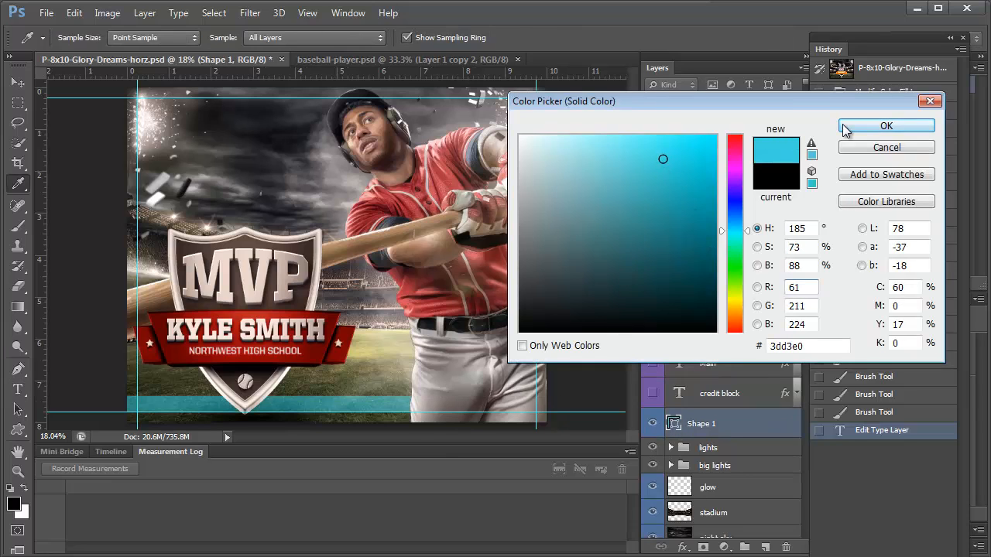
pyautogui.moveTo(542, 244)
pyautogui.mouseDown()
pyautogui.moveTo(553, 243)
pyautogui.moveTo(556, 159)
pyautogui.moveTo(598, 178)
pyautogui.mouseUp()
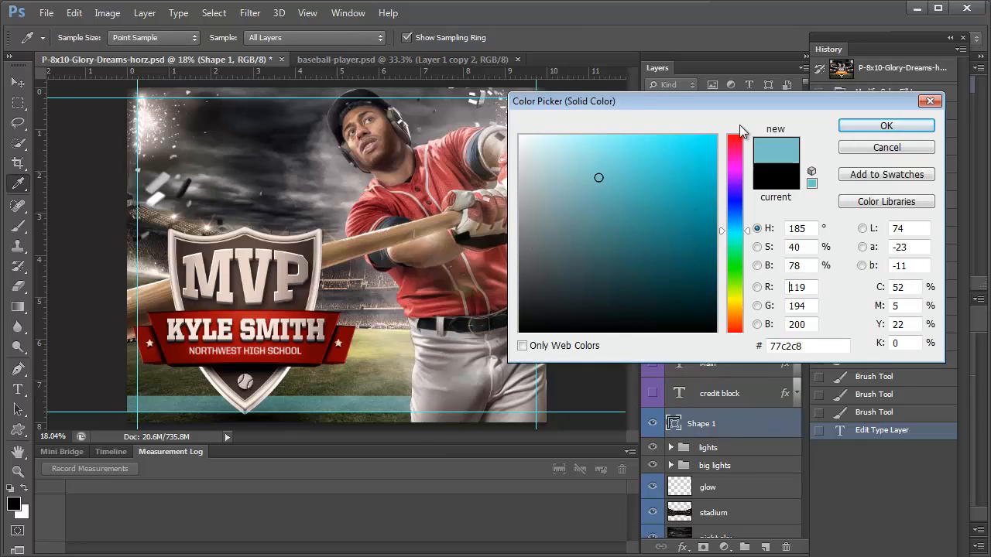
pyautogui.click(872, 151)
# Toggle the lights group off and on, then bring up the Open file browser
pyautogui.click(652, 449)
pyautogui.click(652, 448)
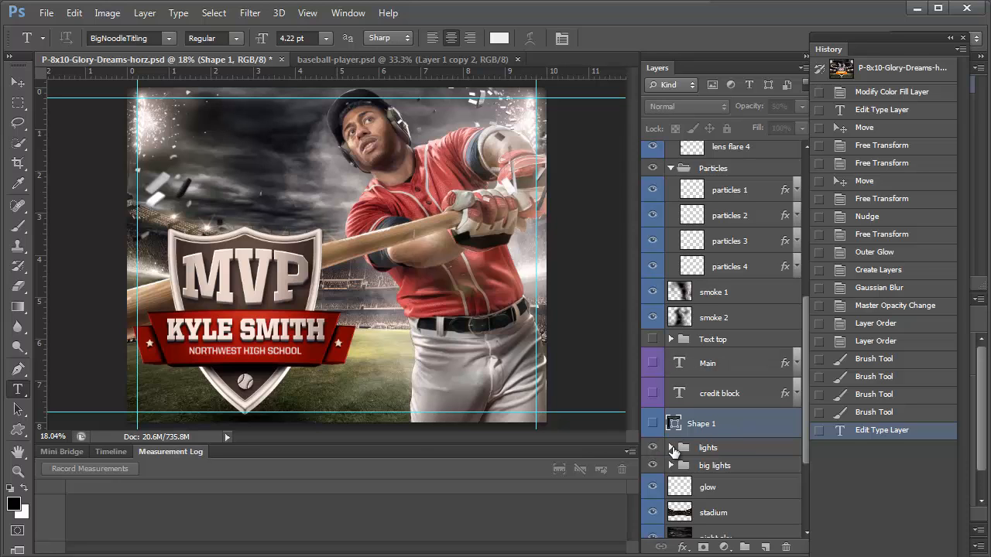
pyautogui.scroll(-4, 700, 431)
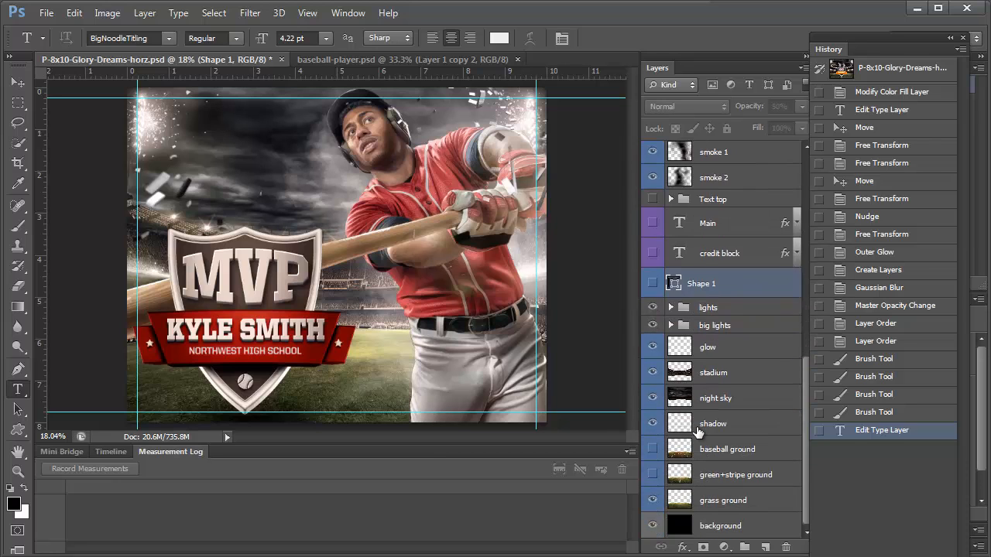
pyautogui.click(47, 14)
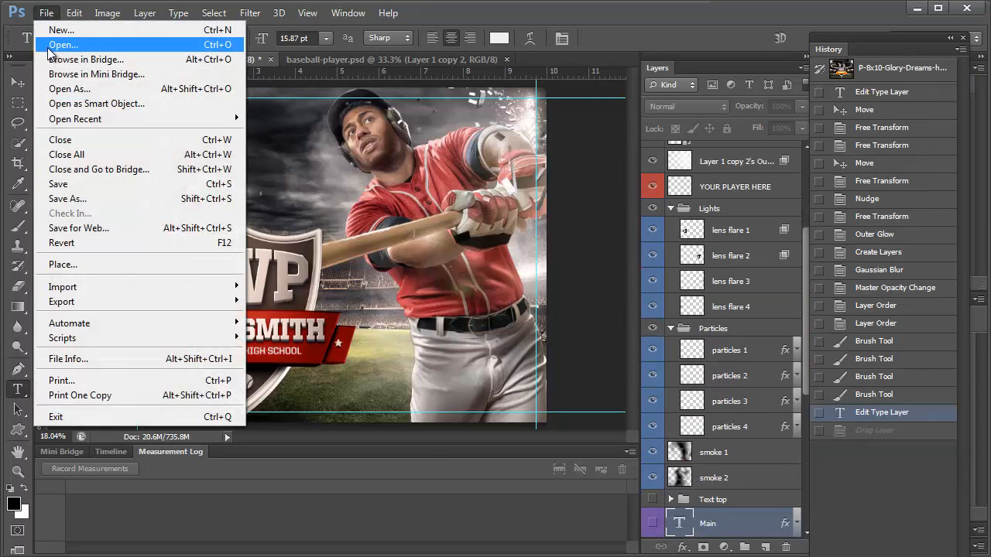
pyautogui.click(48, 48)
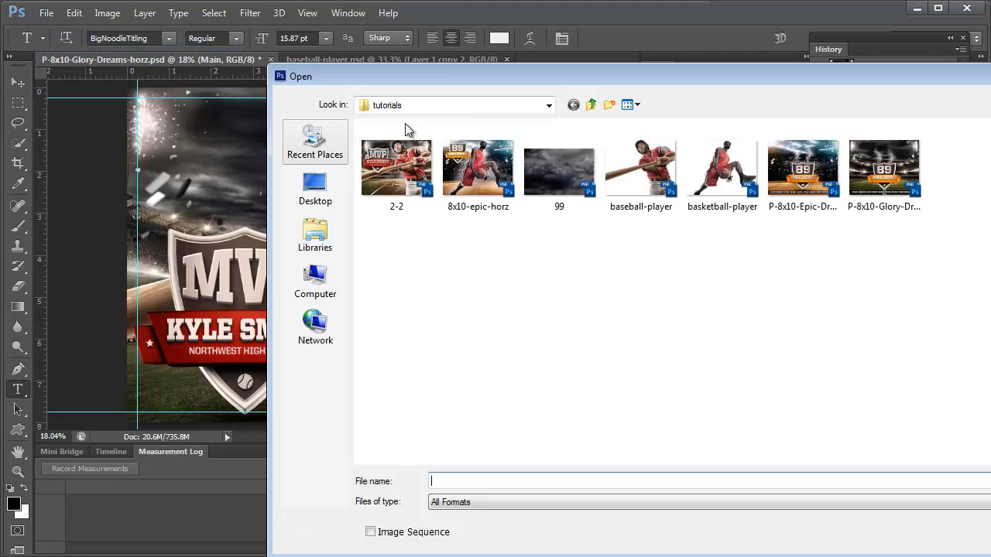
# Open 99.psd, float it in its own window beside the poster, and target the night sky layer
pyautogui.click(551, 161)
pyautogui.click(990, 481)
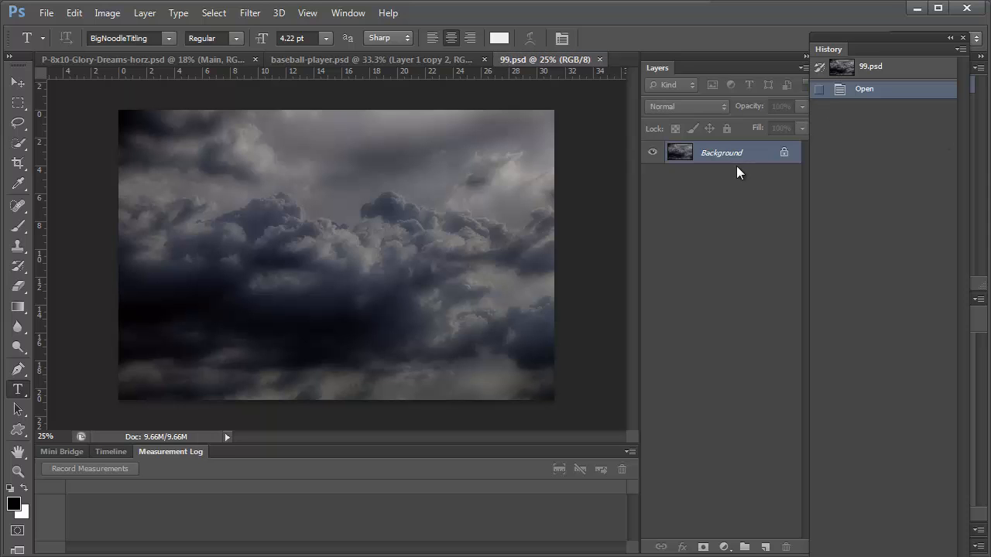
pyautogui.hotkey('ctrl', 'w')
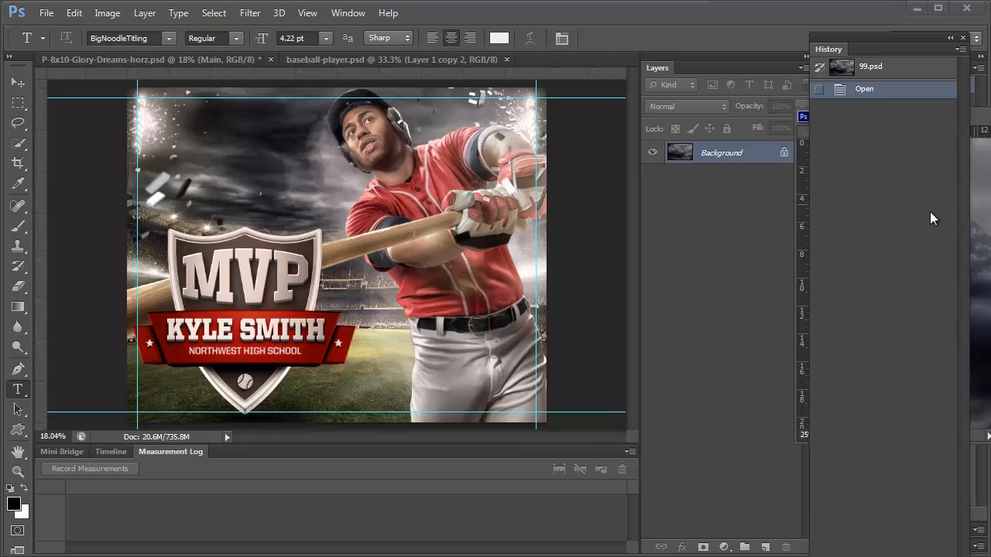
pyautogui.scroll(-5, 698, 379)
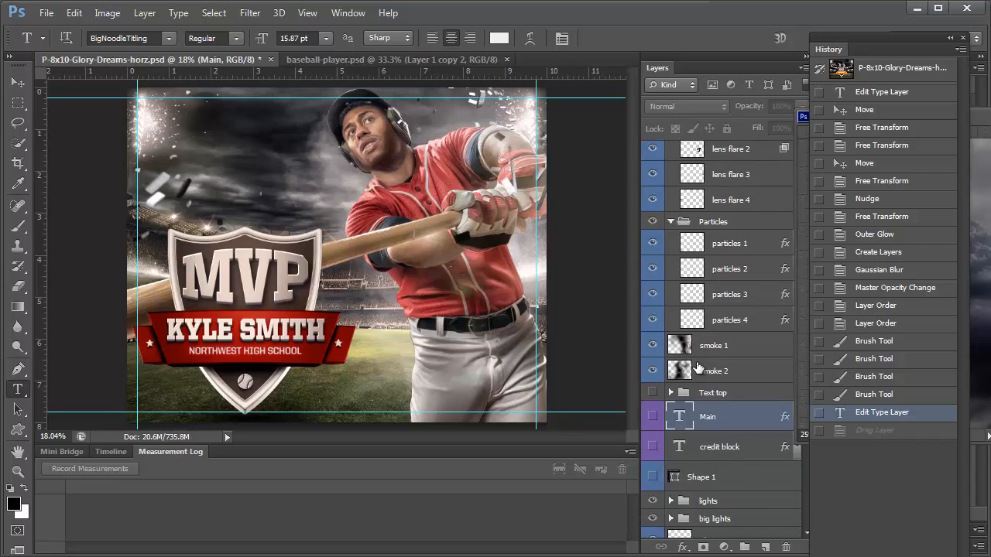
pyautogui.click(792, 396)
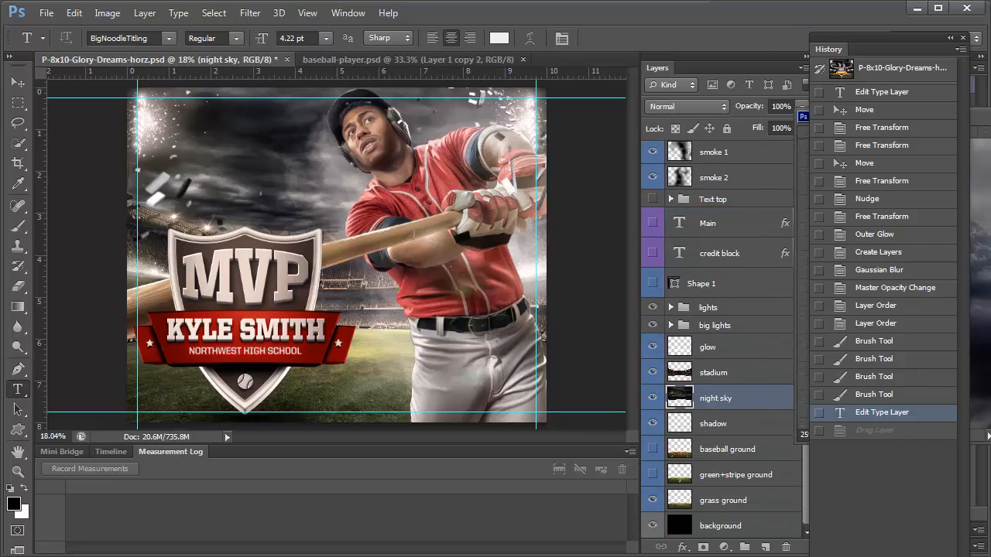
pyautogui.moveTo(990, 120); pyautogui.dragTo(741, 129)
# Drag the 99.psd clouds into the poster as a new layer and minimize the source window
pyautogui.click(18, 87)
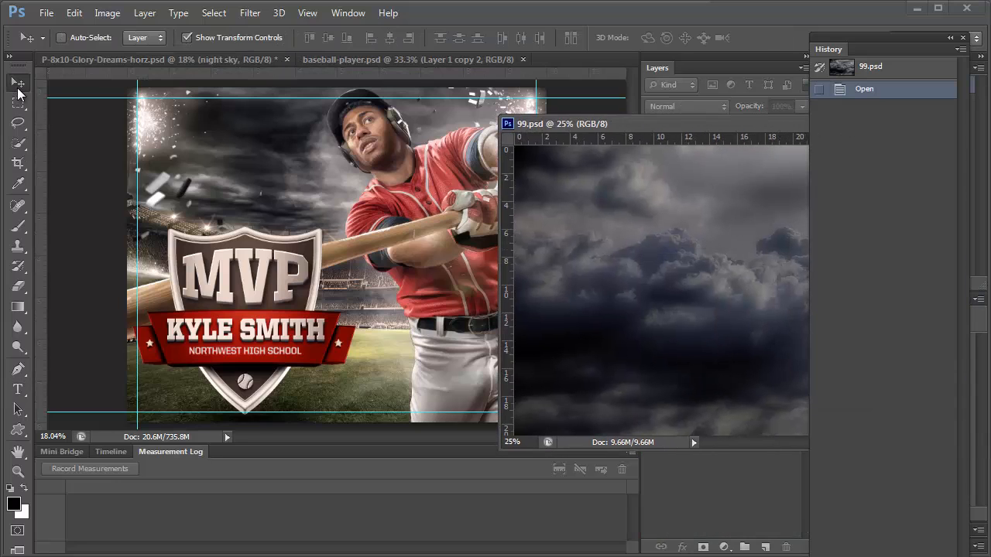
pyautogui.moveTo(583, 206); pyautogui.dragTo(256, 187)
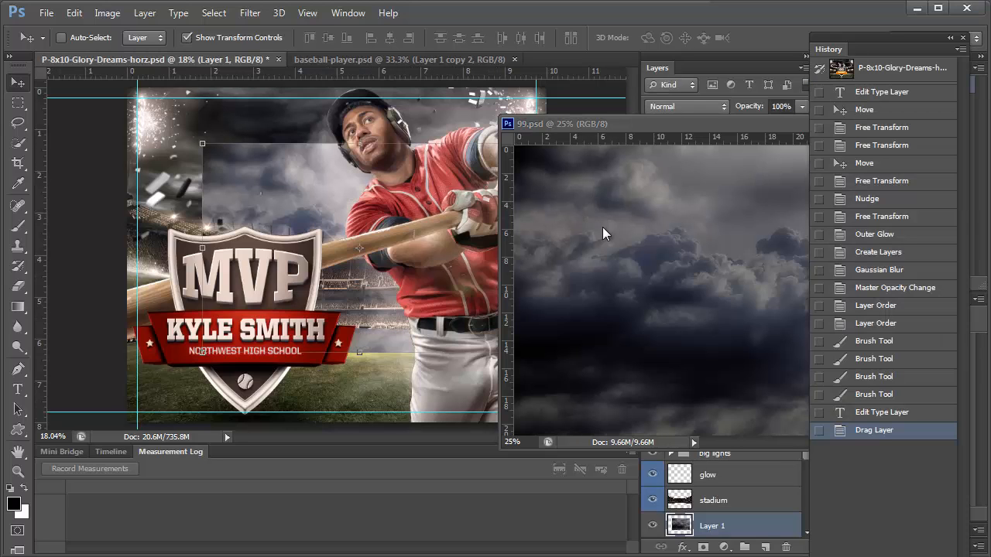
pyautogui.moveTo(679, 128); pyautogui.dragTo(585, 147)
pyautogui.click(797, 144)
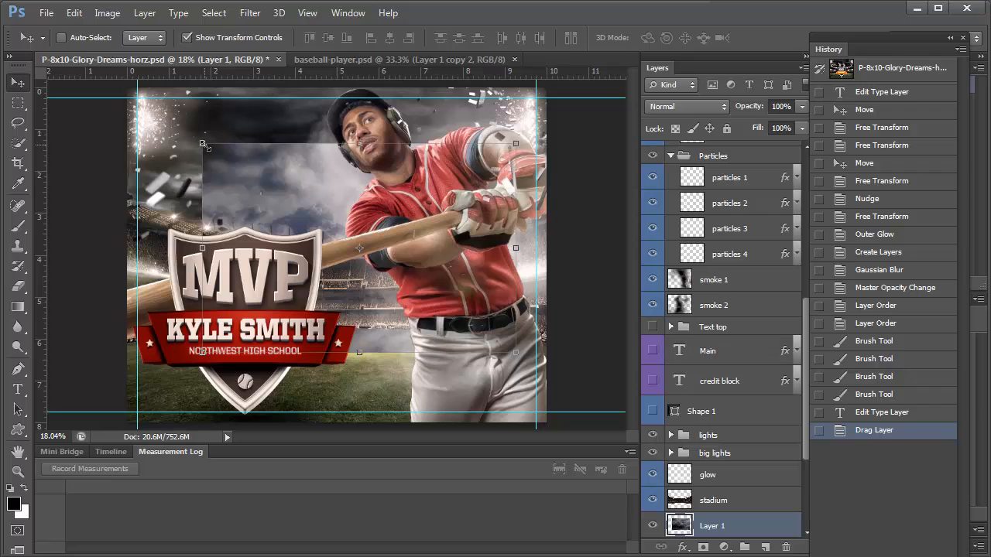
# Scale the cloud layer to about 138% so it covers the sky, and commit
pyautogui.moveTo(203, 144); pyautogui.dragTo(121, 90)
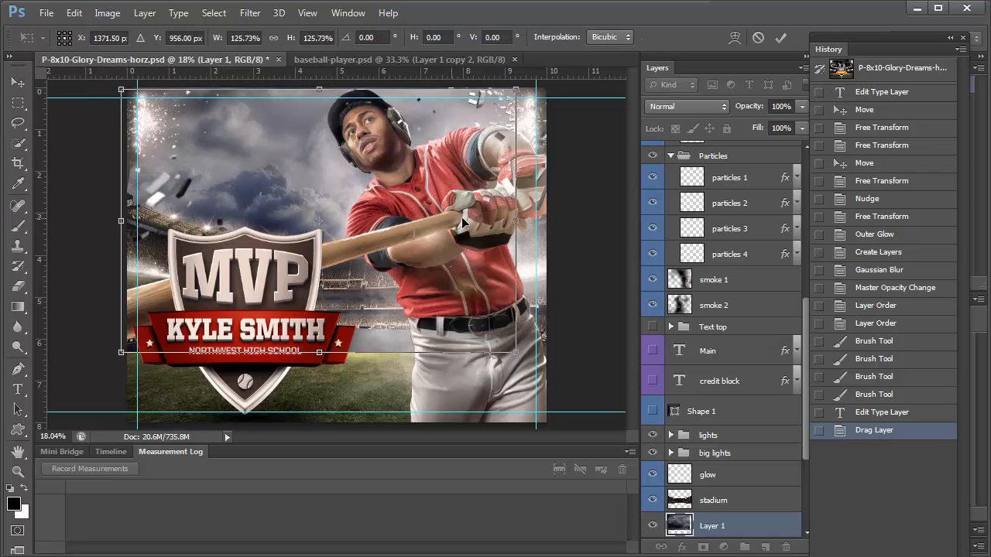
pyautogui.moveTo(541, 371); pyautogui.dragTo(553, 377)
pyautogui.moveTo(423, 310); pyautogui.dragTo(423, 300)
pyautogui.press('Return')
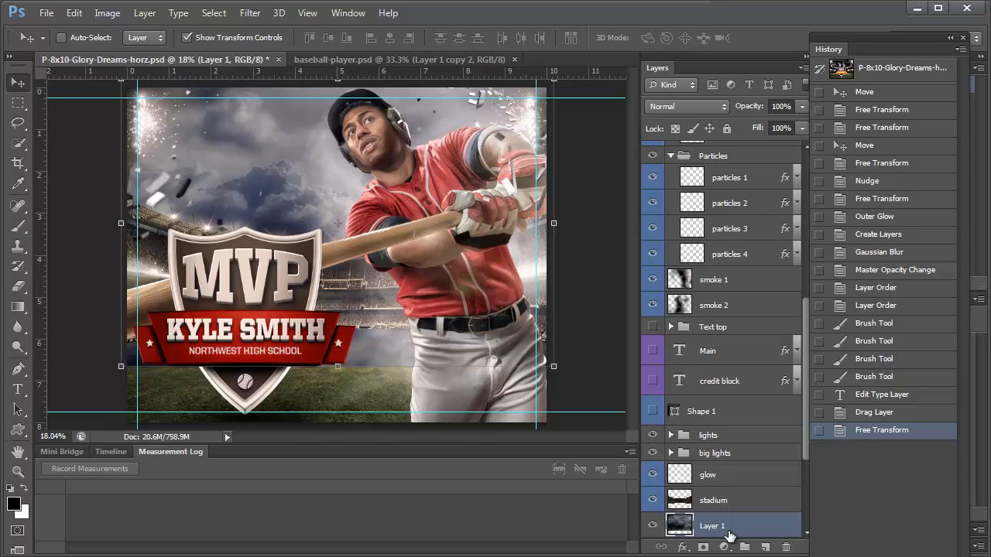
# Add a white layer mask to Layer 1 and test a 1200 px brush stroke, then undo it
pyautogui.click(703, 547)
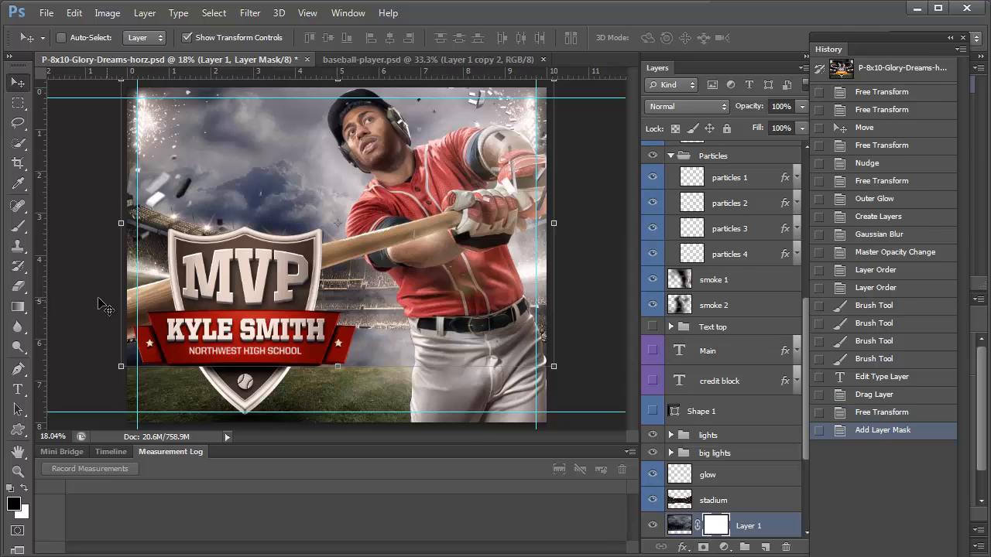
pyautogui.click(19, 225)
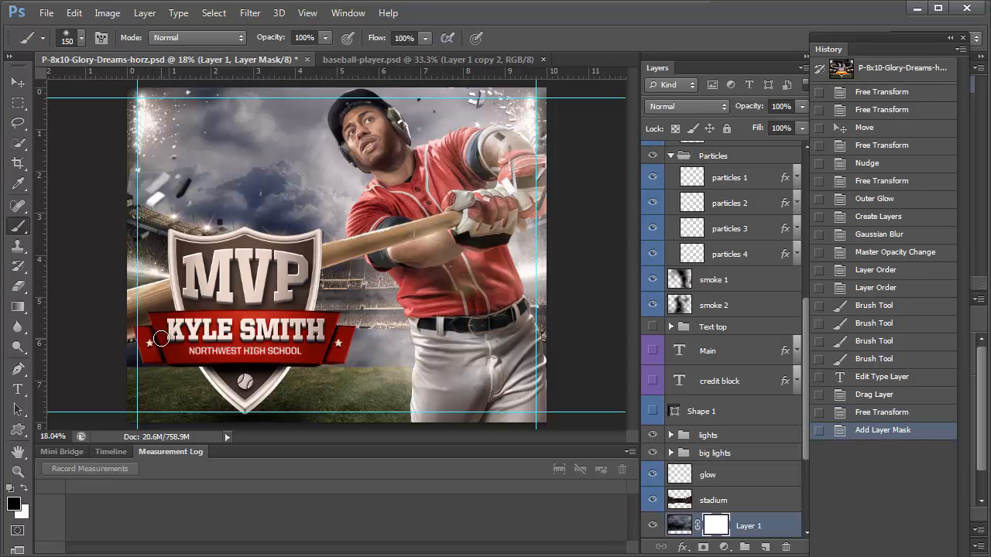
pyautogui.press(']')
pyautogui.press(']')
pyautogui.press(']')
pyautogui.press(']')
pyautogui.press(']')
pyautogui.press(']')
pyautogui.press(']')
pyautogui.press(']')
pyautogui.press(']')
pyautogui.press(']')
pyautogui.press(']')
pyautogui.press(']')
pyautogui.press(']')
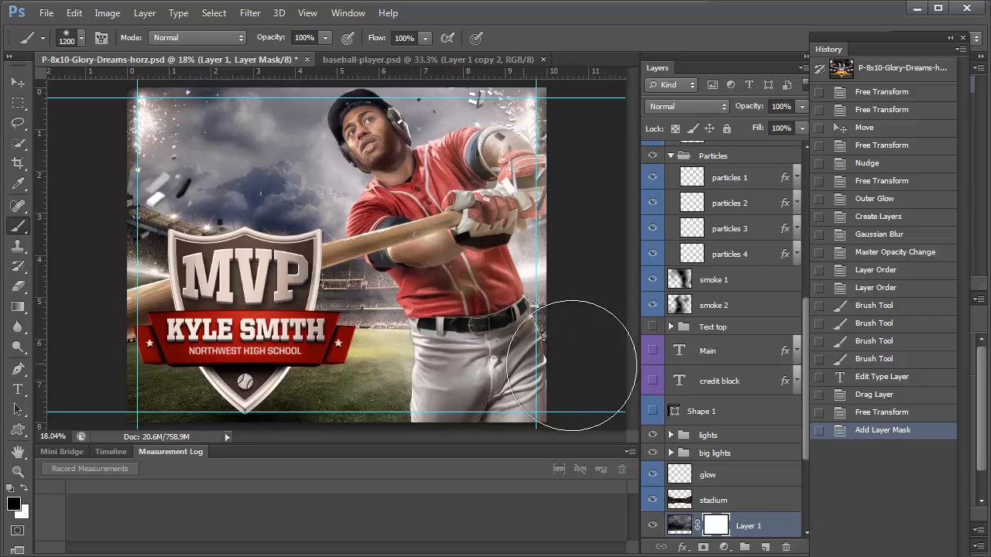
pyautogui.moveTo(571, 365)
pyautogui.mouseDown()
pyautogui.moveTo(444, 375)
pyautogui.moveTo(219, 363)
pyautogui.mouseUp()
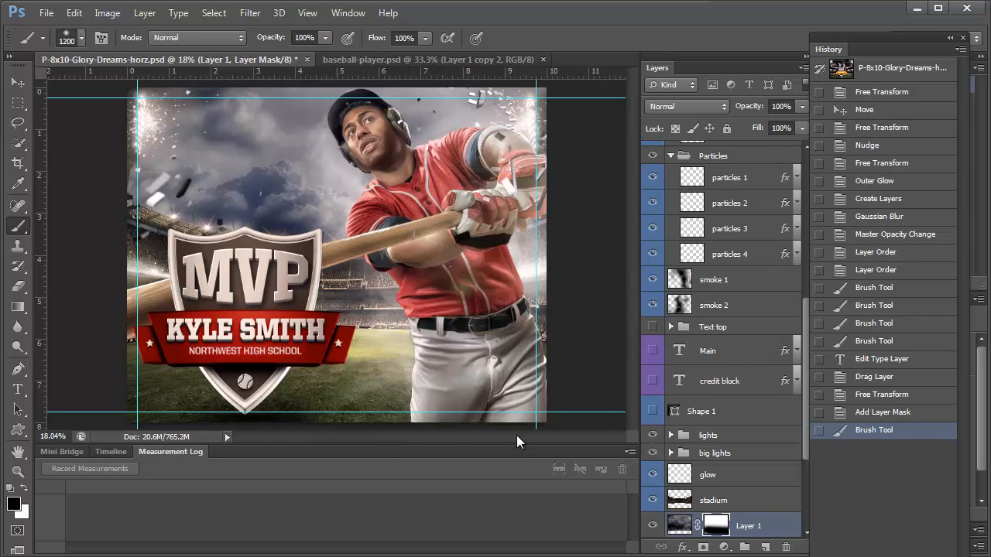
pyautogui.hotkey('ctrl', 'z')
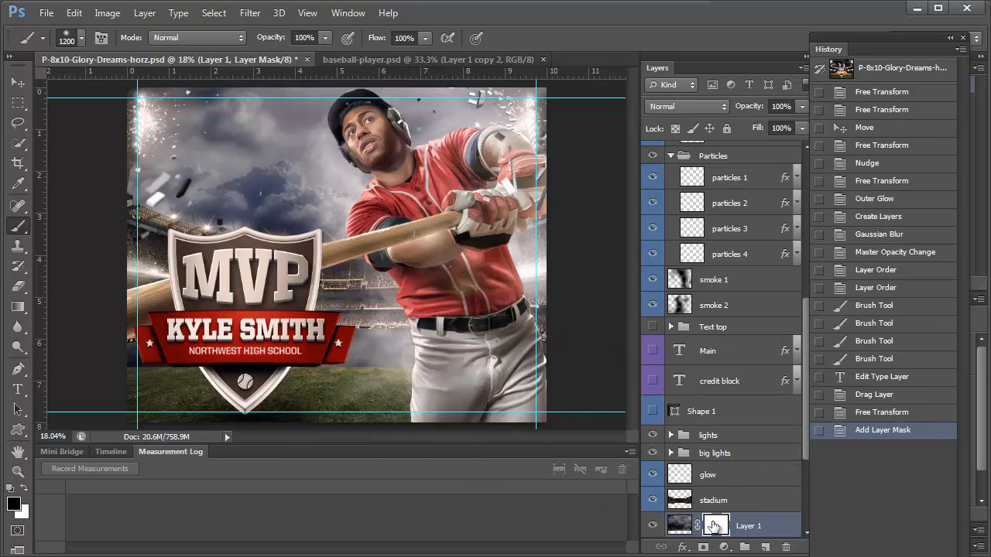
# Squash Layer 1 vertically to about 80% of its height and commit
pyautogui.click(18, 82)
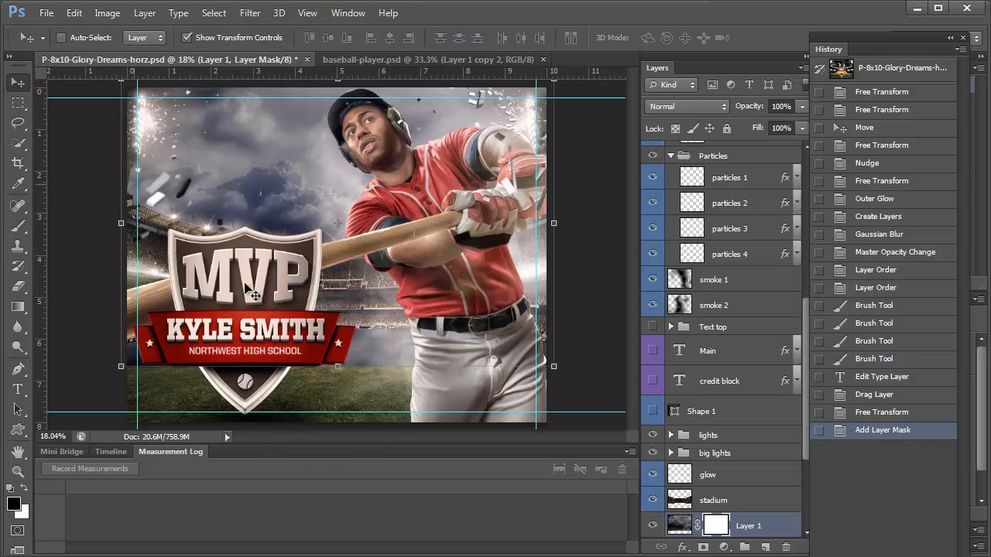
pyautogui.moveTo(338, 366); pyautogui.dragTo(338, 308)
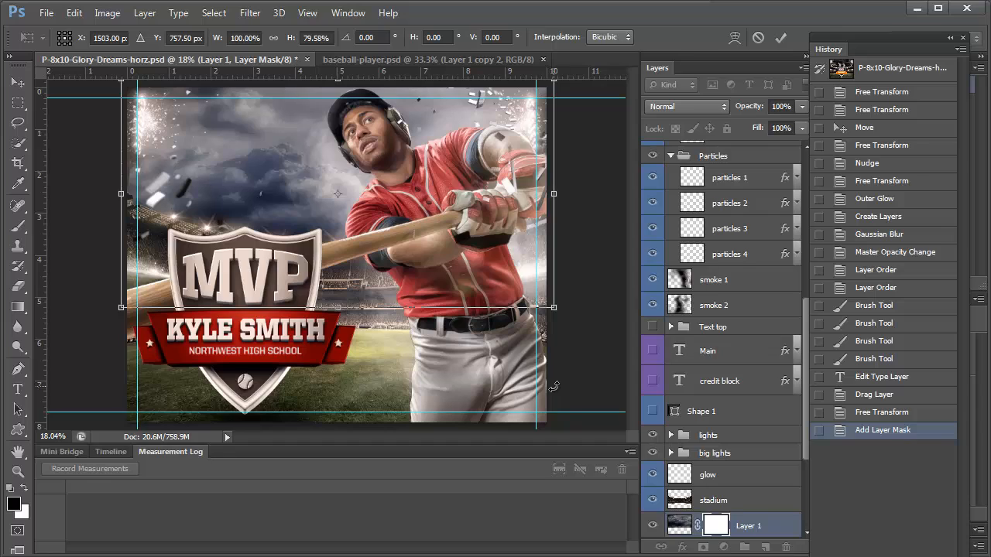
pyautogui.press('Return')
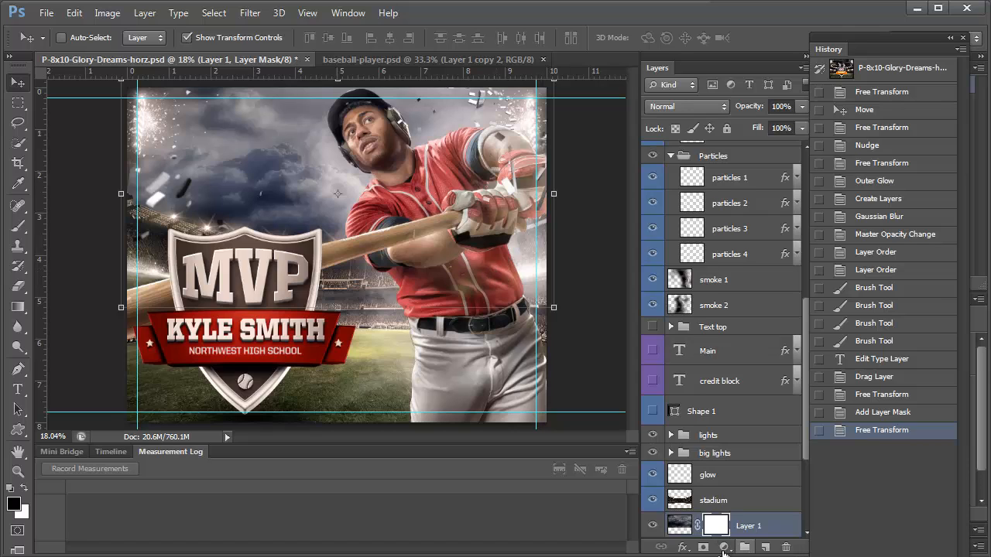
# Add a Hue/Saturation adjustment layer and clip it to Layer 1
pyautogui.click(724, 548)
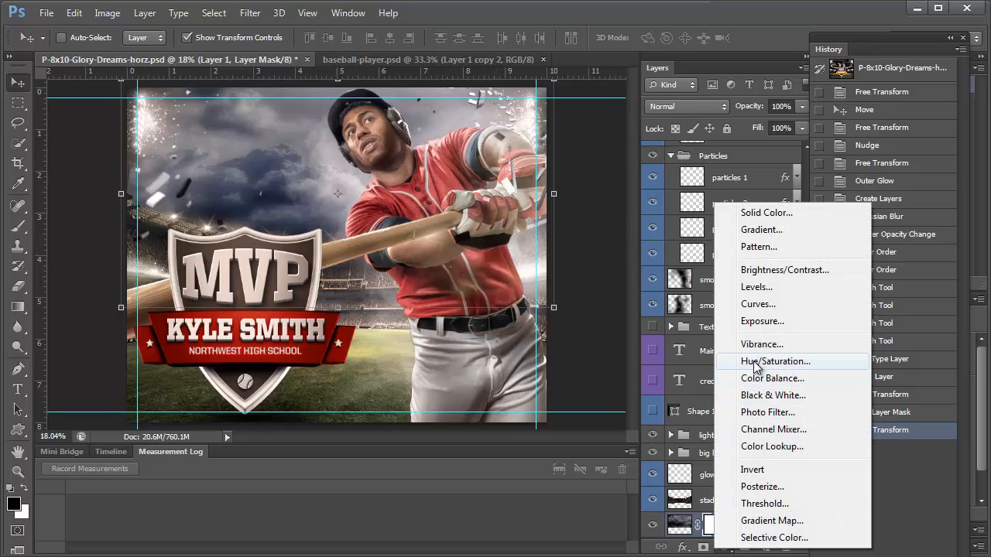
pyautogui.click(724, 547)
pyautogui.click(724, 548)
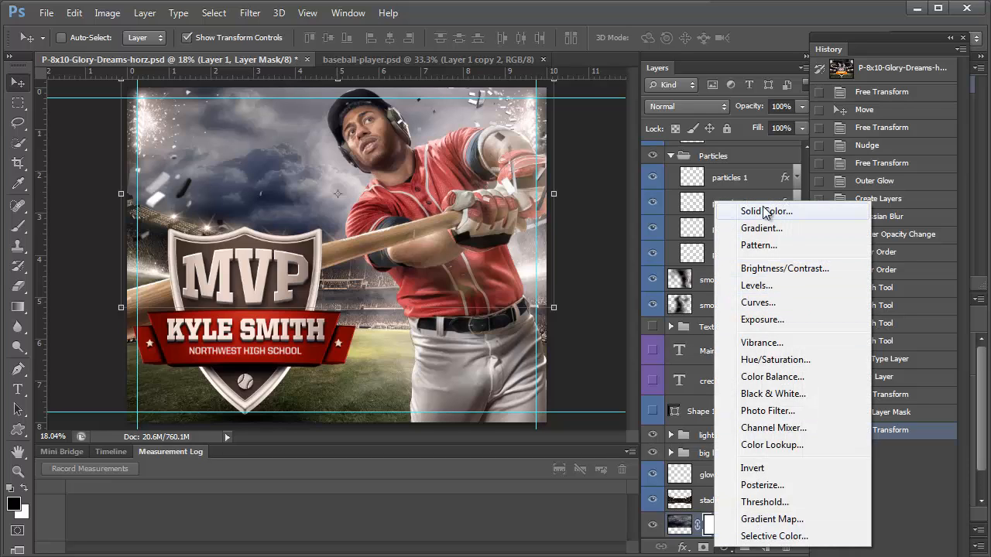
pyautogui.click(776, 361)
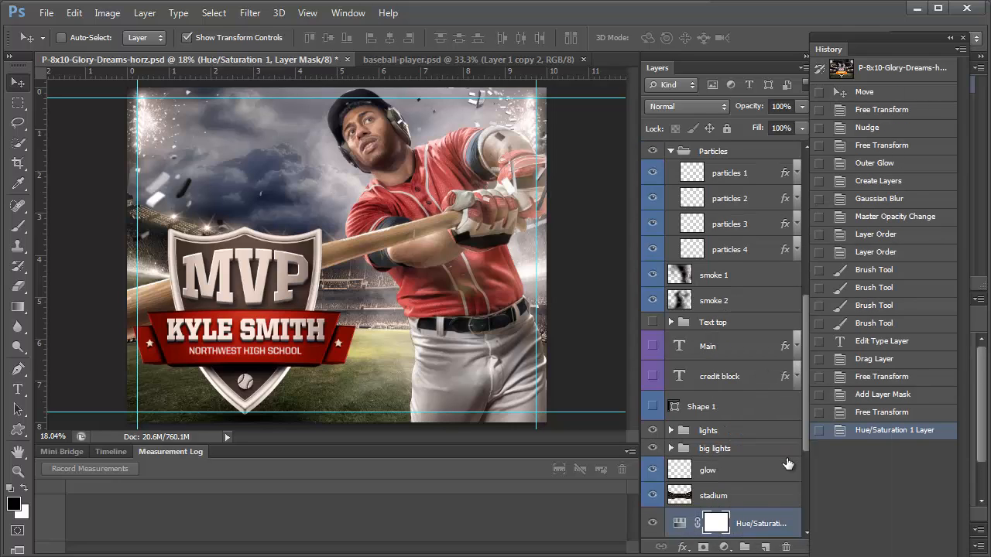
pyautogui.click(678, 526)
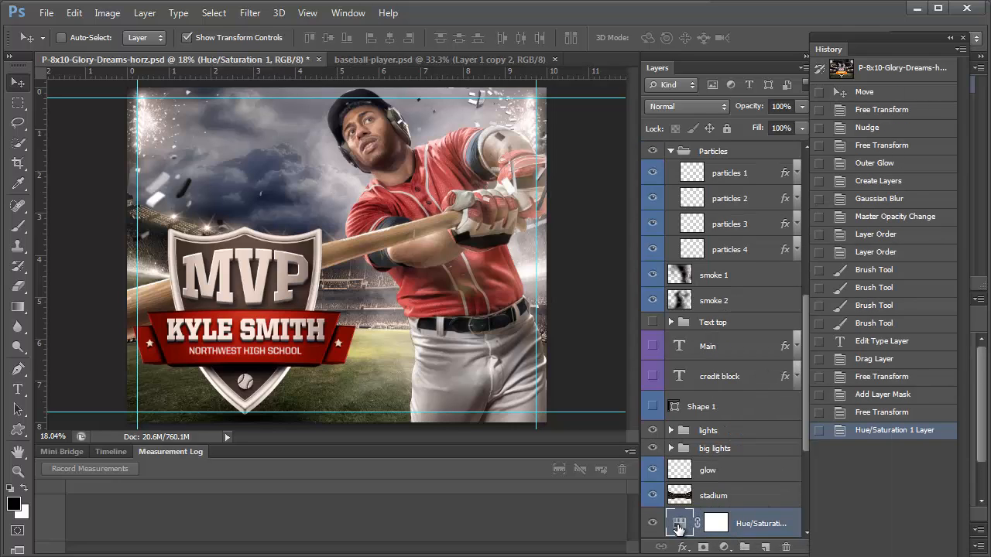
pyautogui.rightClick(682, 528)
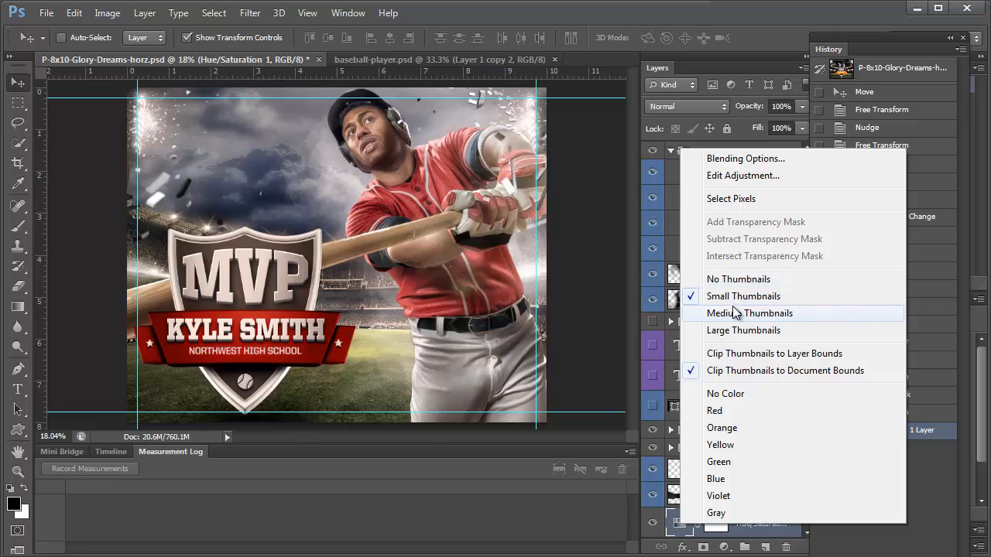
pyautogui.rightClick(759, 530)
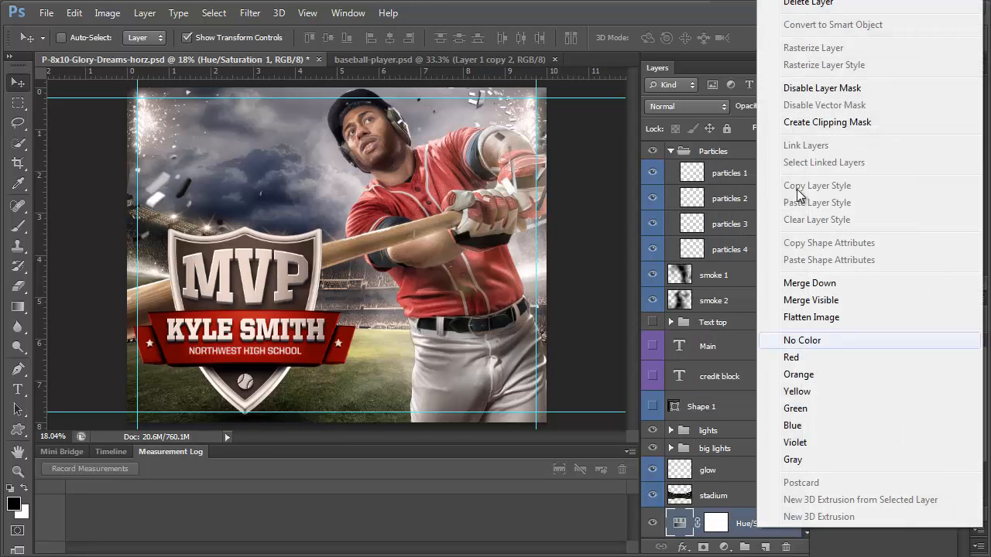
pyautogui.click(803, 124)
# Nudge the clipped Hue/Saturation hue slightly left to -2
pyautogui.scroll(-3, 747, 473)
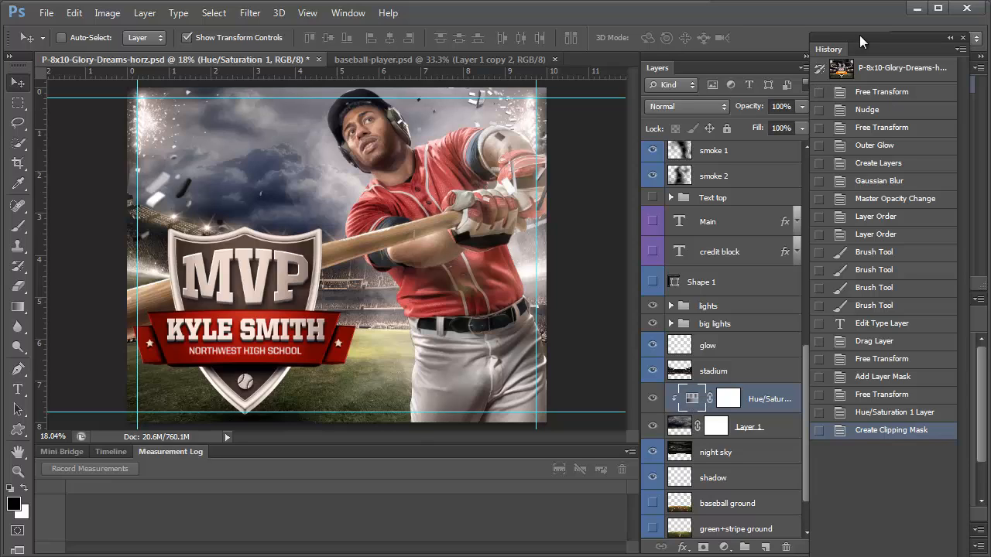
pyautogui.moveTo(860, 35); pyautogui.dragTo(990, 35)
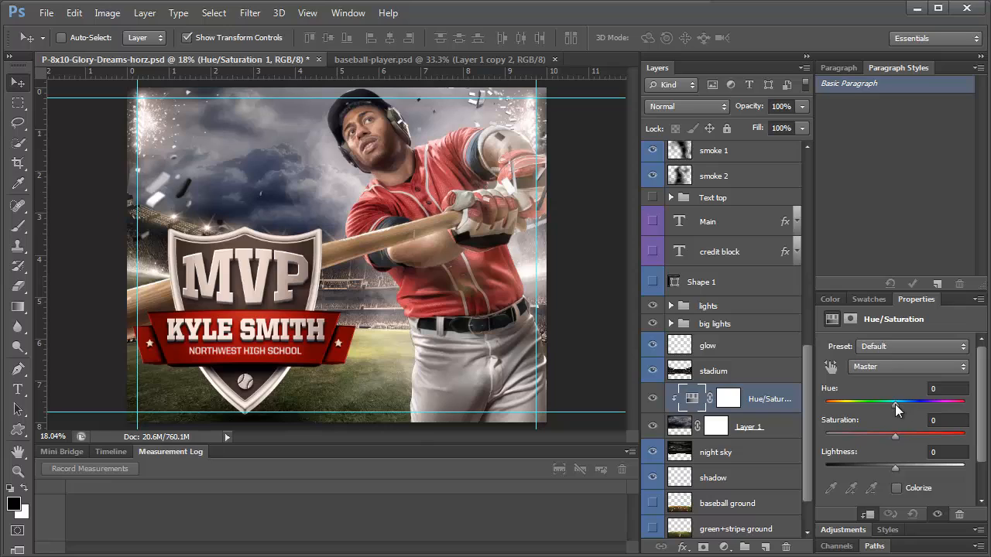
pyautogui.moveTo(895, 404)
pyautogui.mouseDown()
pyautogui.moveTo(860, 405)
pyautogui.moveTo(918, 404)
pyautogui.moveTo(840, 410)
pyautogui.moveTo(894, 406)
pyautogui.mouseUp()
pyautogui.click(724, 547)
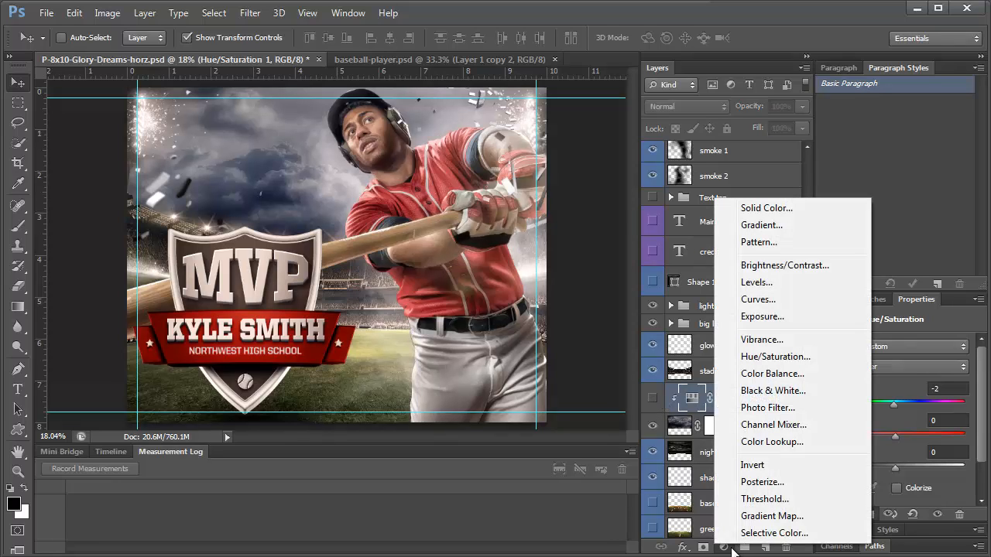
# Add a Photo Filter adjustment layer clipped to the layer below
pyautogui.click(767, 407)
pyautogui.rightClick(687, 400)
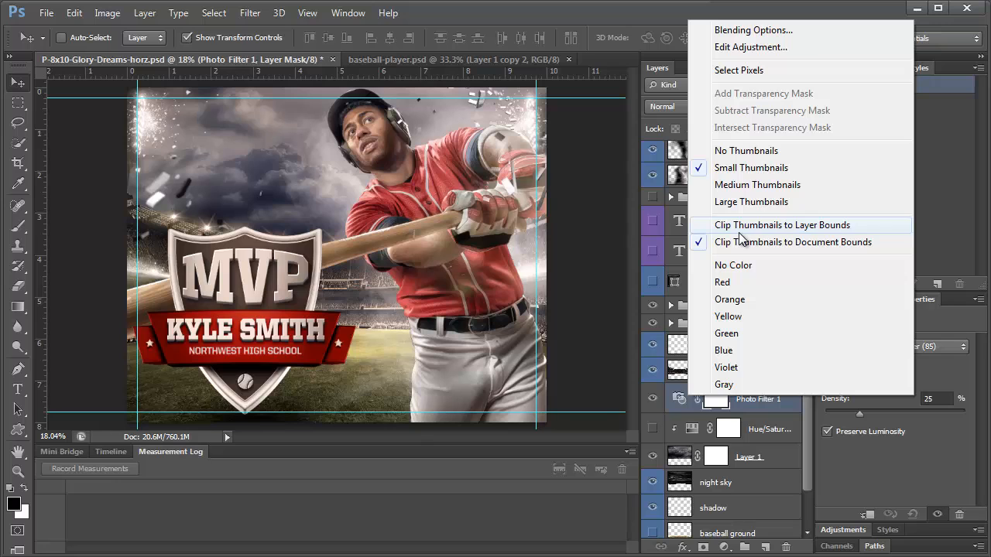
pyautogui.rightClick(732, 408)
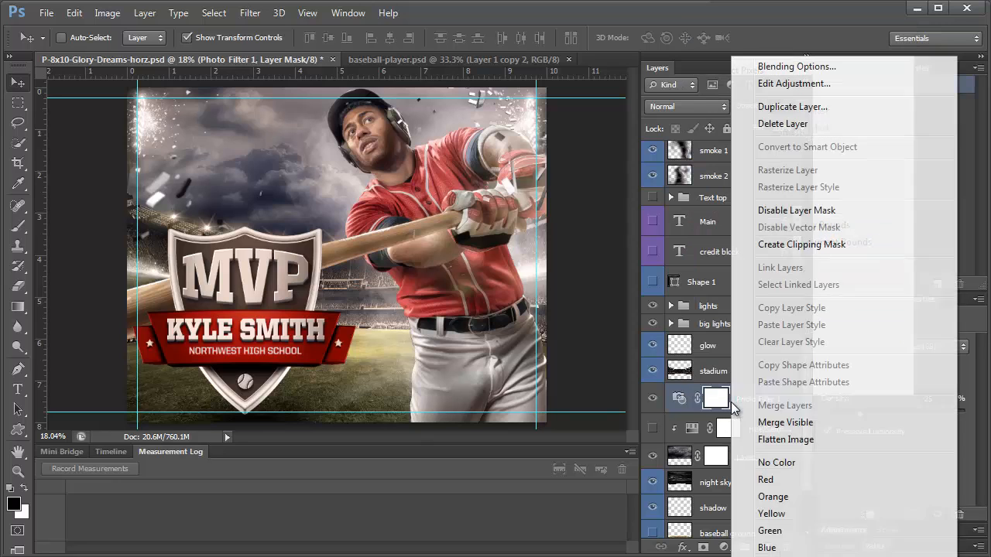
pyautogui.click(801, 245)
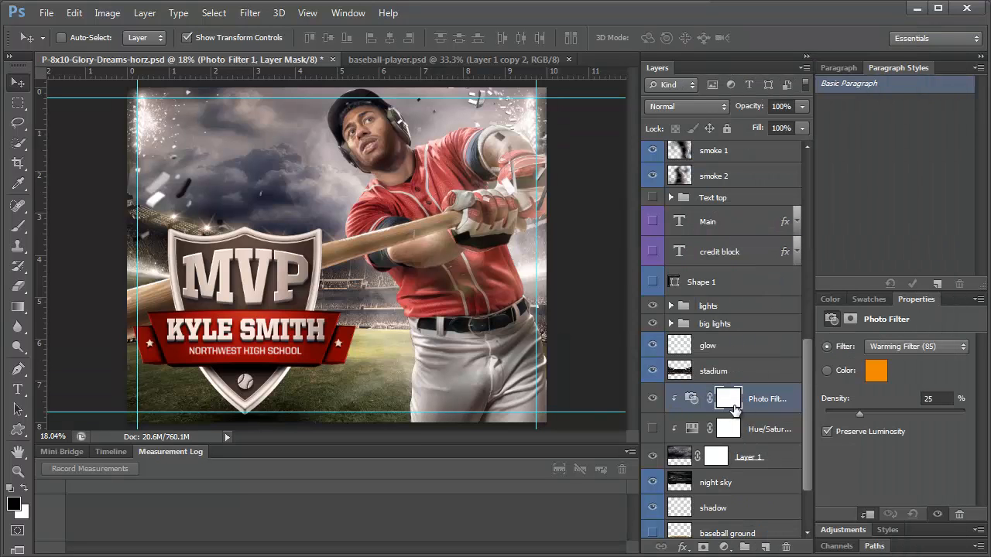
# Preview Warming, Cooling, Magenta and Deep Emerald presets, raising density to 68
pyautogui.click(884, 347)
pyautogui.click(883, 376)
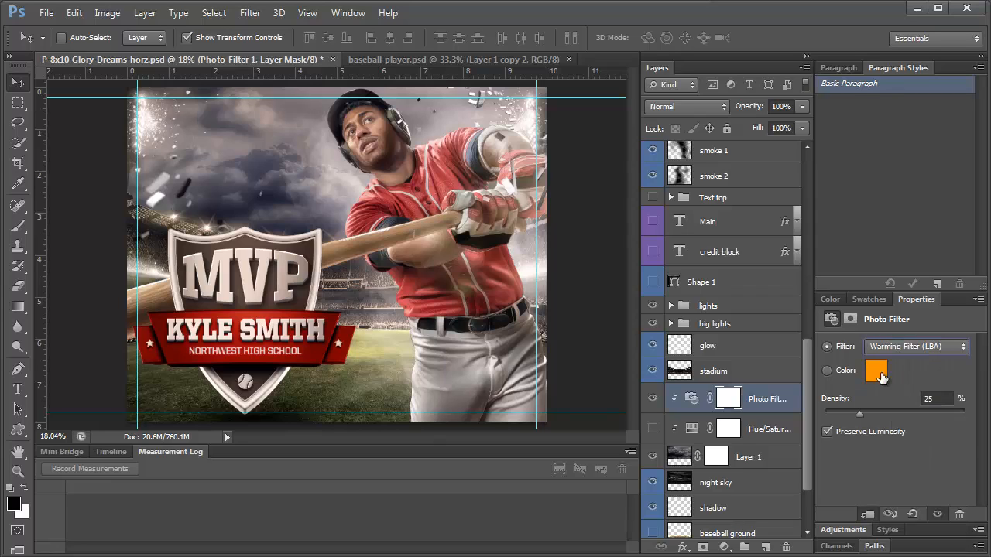
pyautogui.press('Down')
pyautogui.press('Down')
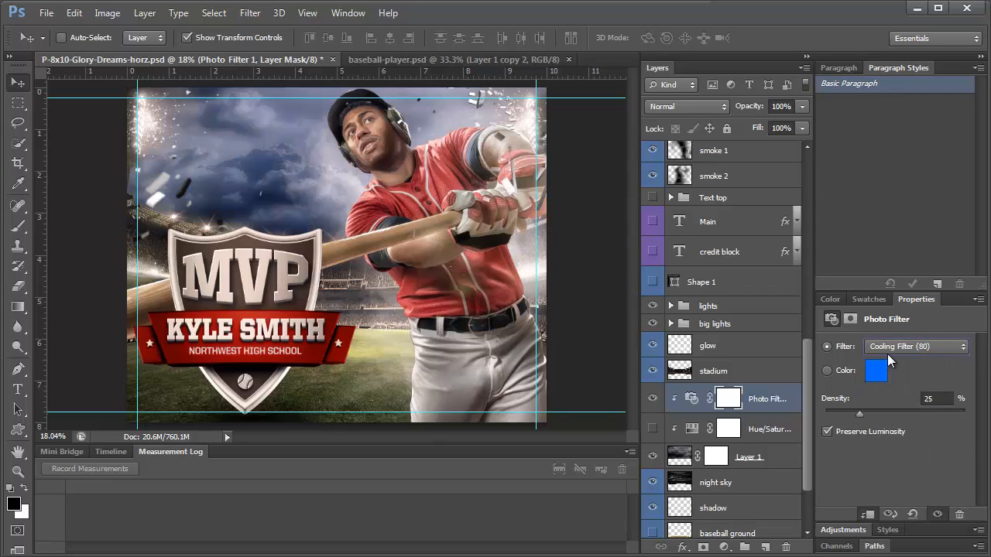
pyautogui.press('Down')
pyautogui.press('Down')
pyautogui.press('Down')
pyautogui.press('Down')
pyautogui.press('Down')
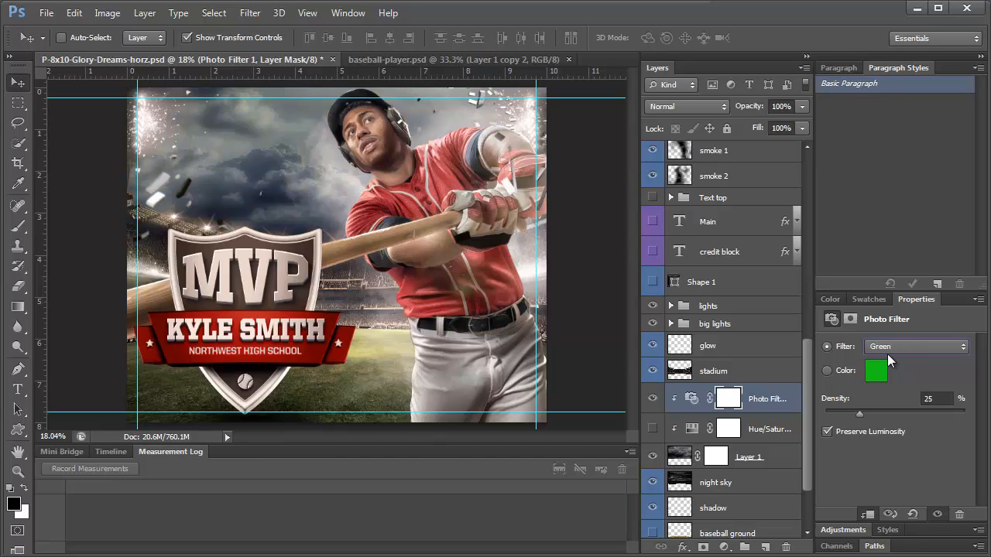
pyautogui.press('Down')
pyautogui.press('Down')
pyautogui.press('Down')
pyautogui.press('Down')
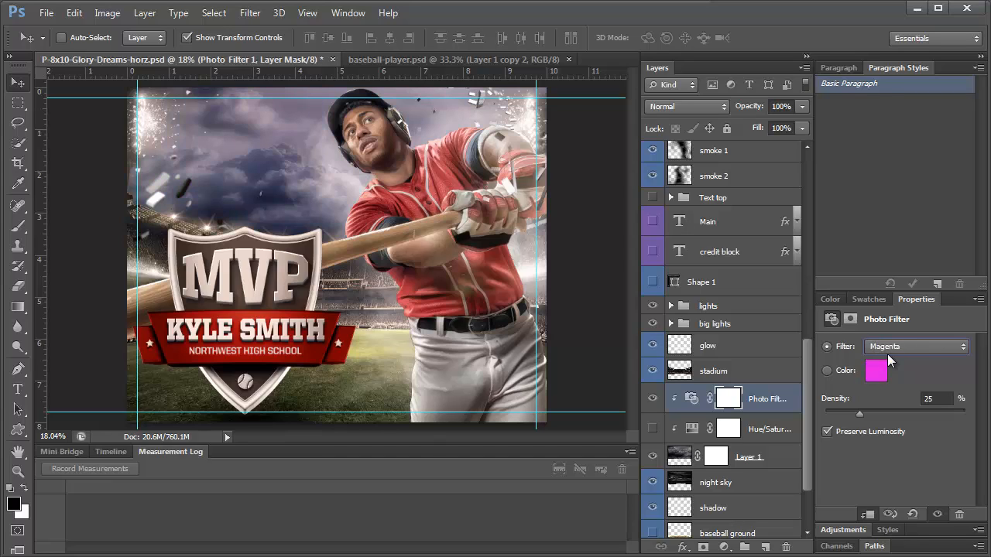
pyautogui.press('Down')
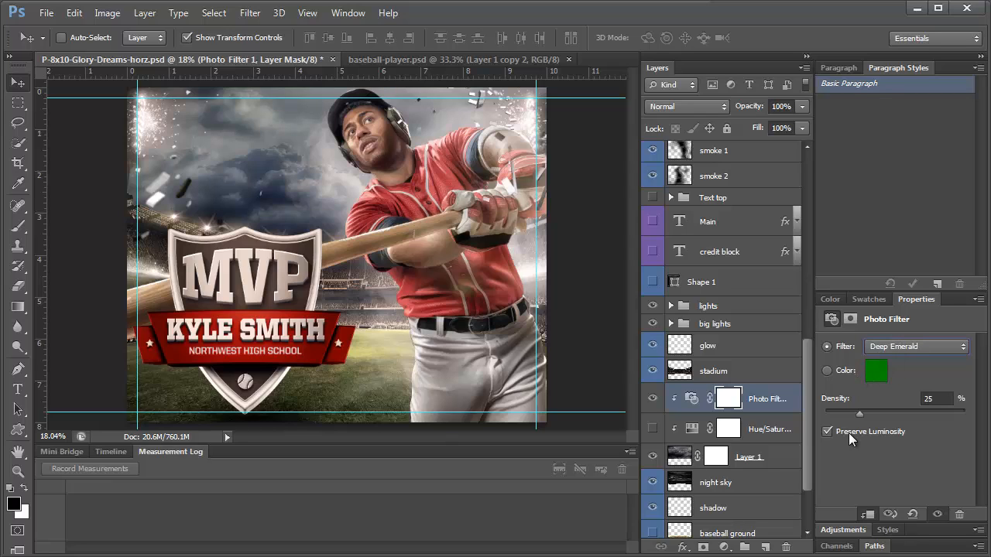
pyautogui.moveTo(858, 415)
pyautogui.mouseDown()
pyautogui.moveTo(920, 413)
pyautogui.moveTo(840, 418)
pyautogui.mouseUp()
# Settle on the Red filter at 22% density, cancelling the trial colour picks
pyautogui.click(907, 345)
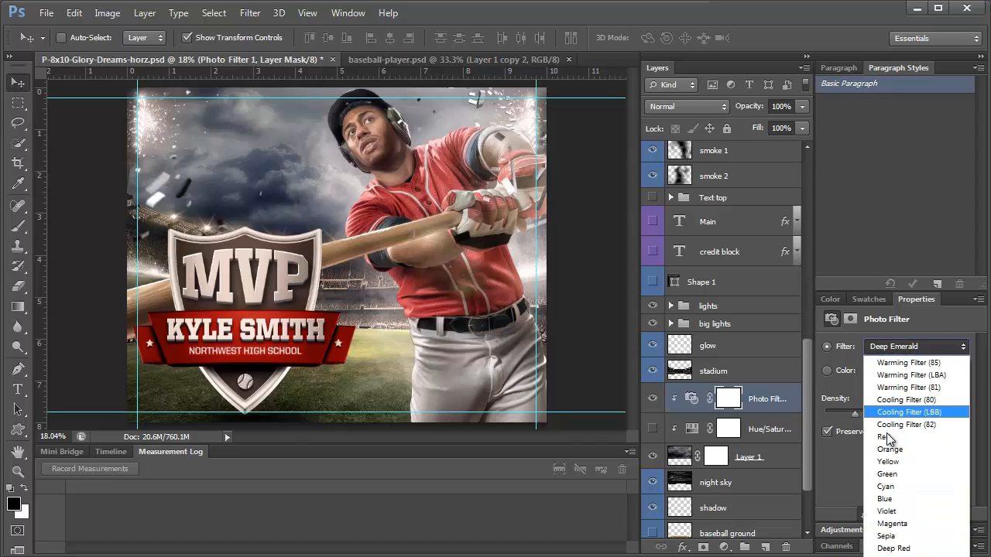
pyautogui.click(891, 523)
pyautogui.click(883, 347)
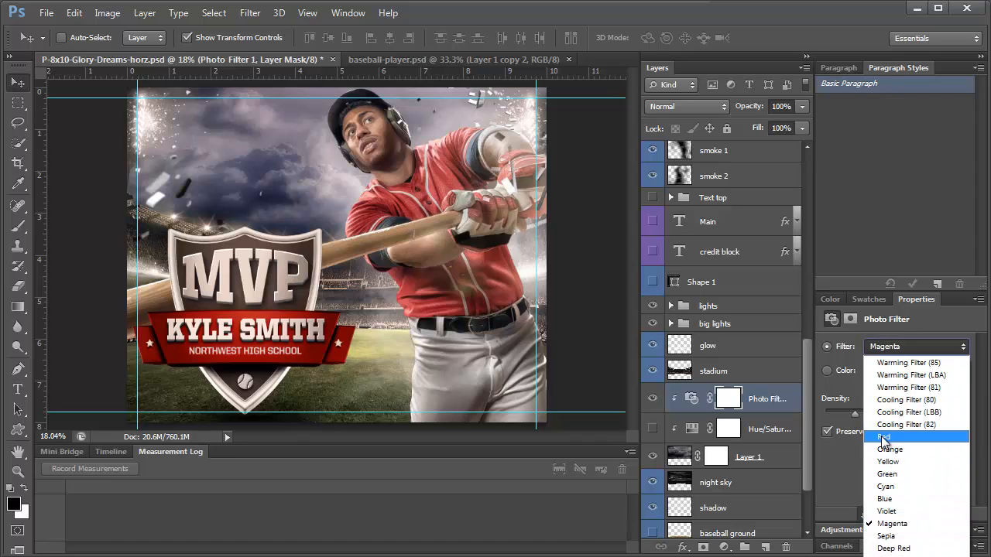
pyautogui.click(883, 437)
pyautogui.click(873, 371)
pyautogui.click(571, 209)
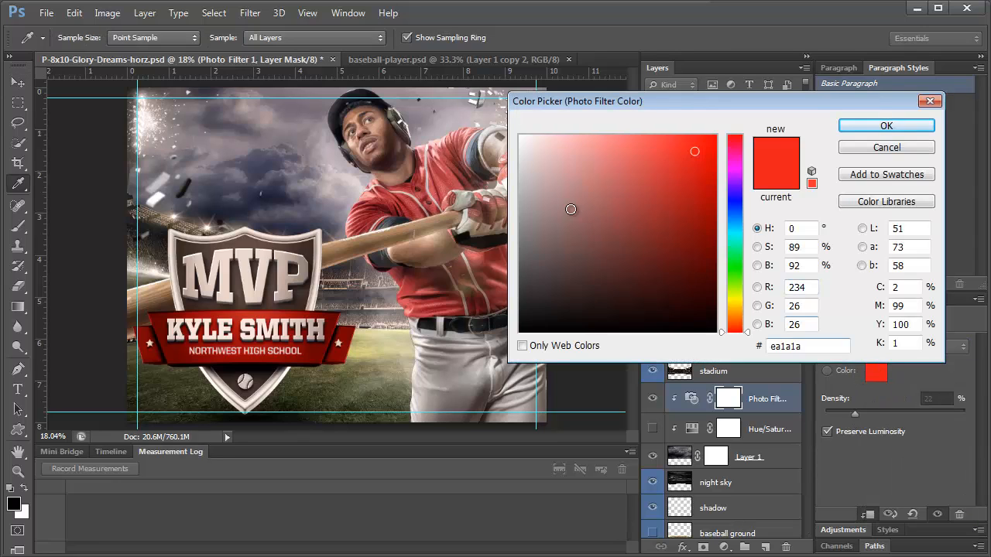
pyautogui.click(570, 233)
pyautogui.click(706, 287)
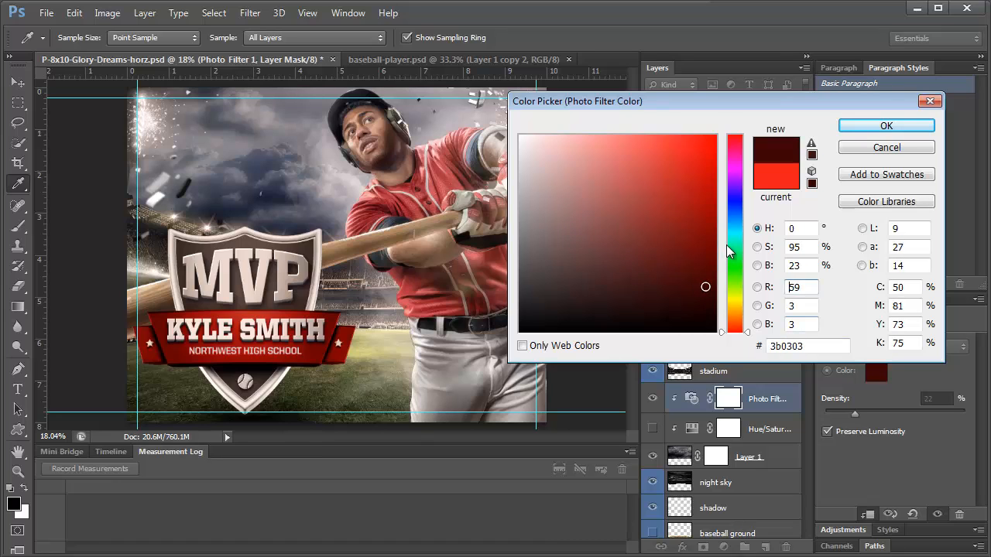
pyautogui.click(894, 150)
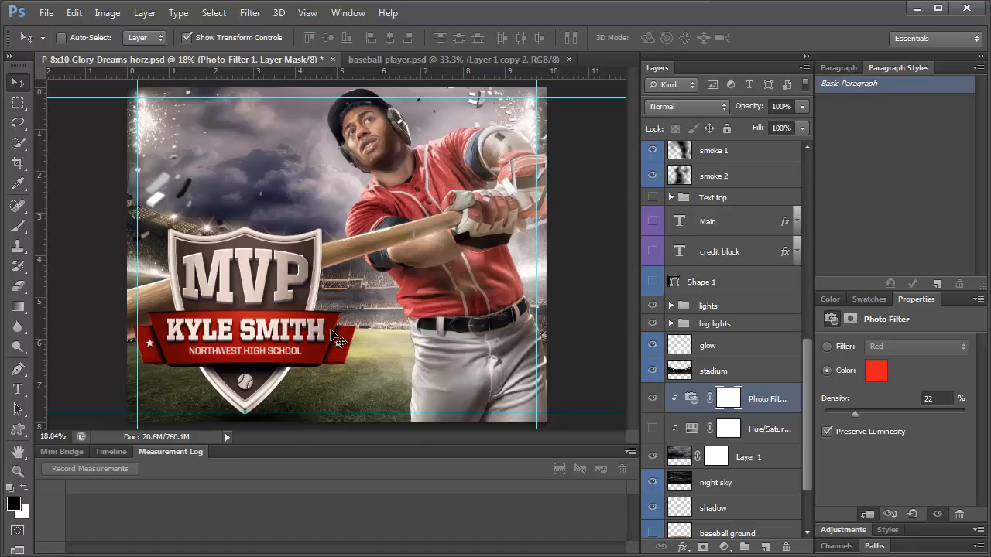
pyautogui.scroll(3, 765, 298)
pyautogui.scroll(5, 765, 298)
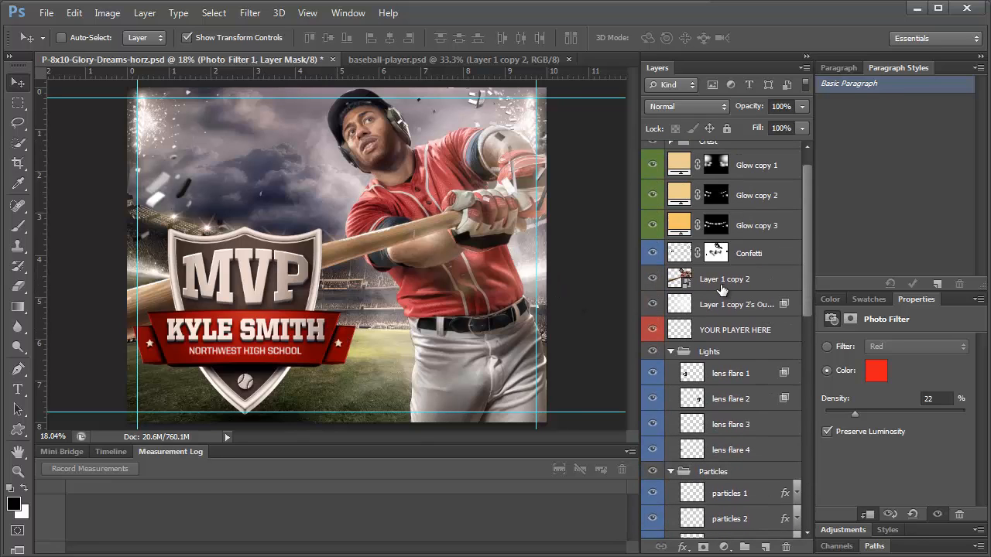
# Add a Red Photo Filter clipped to Layer 1 copy 2
pyautogui.click(722, 285)
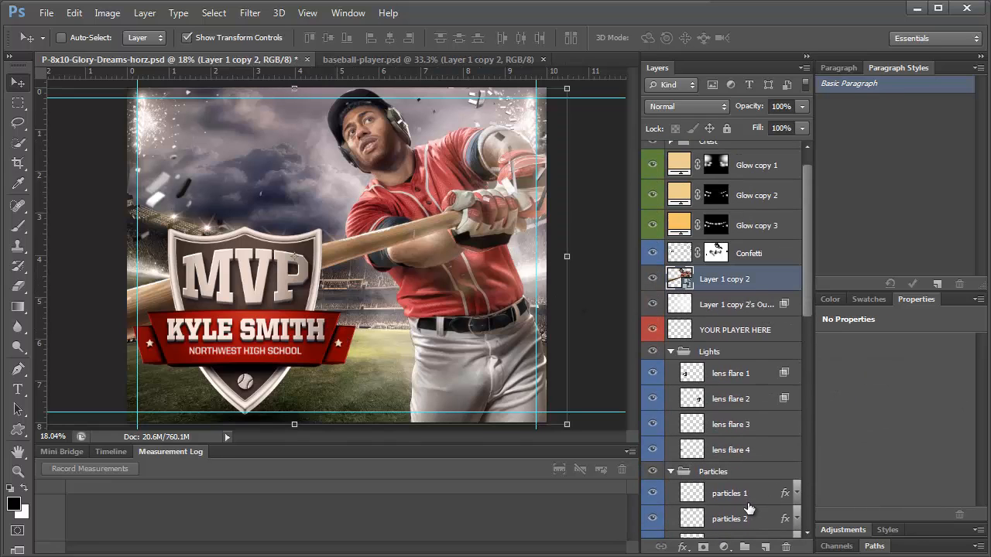
pyautogui.click(724, 547)
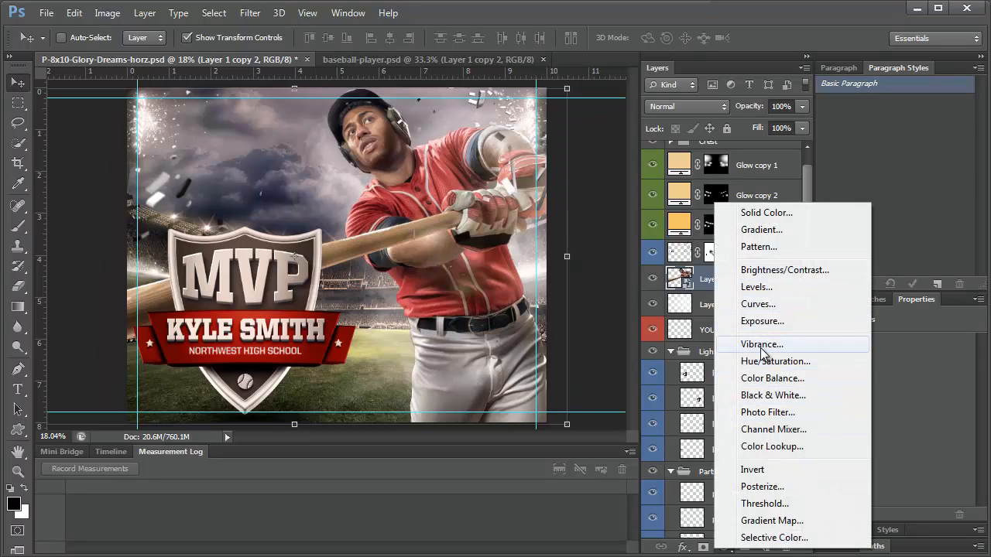
pyautogui.click(774, 412)
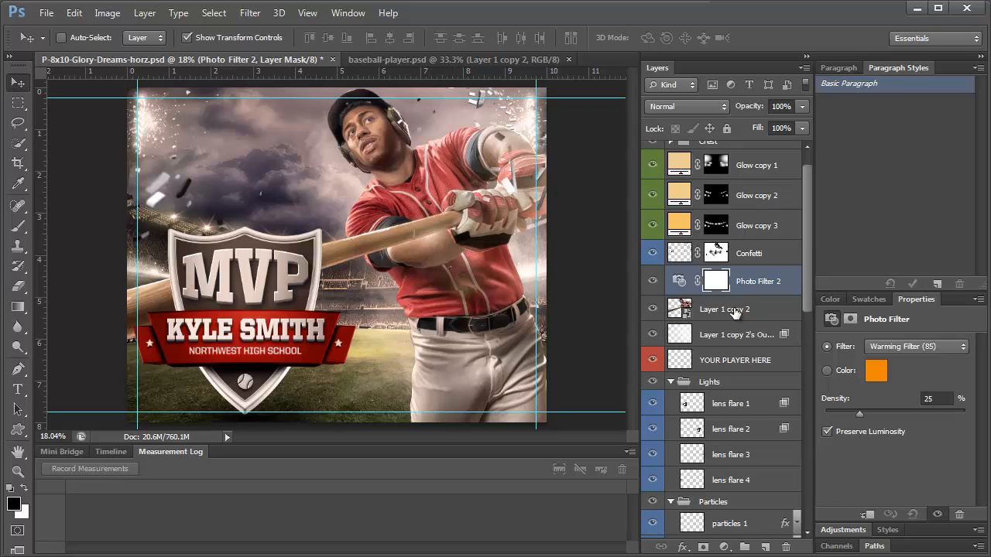
pyautogui.rightClick(745, 280)
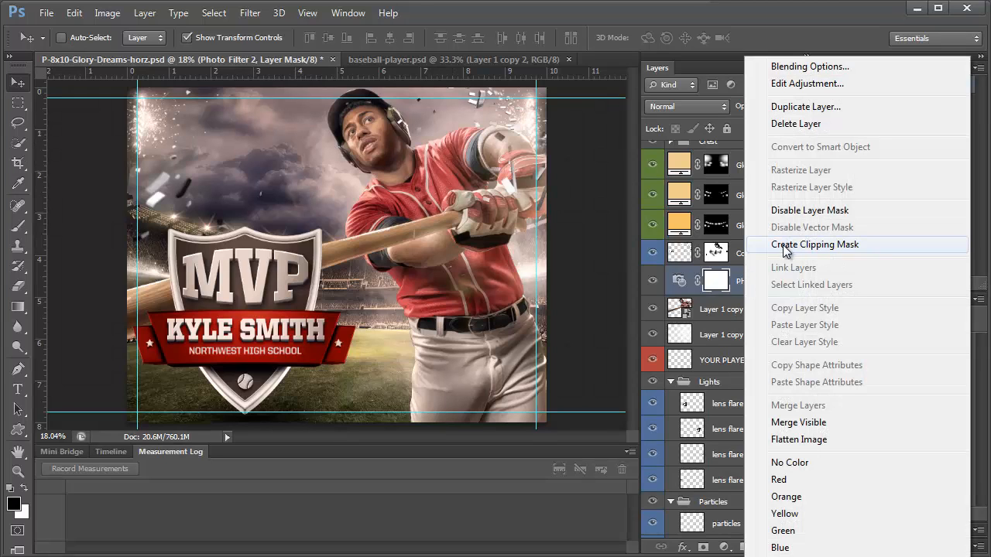
pyautogui.click(784, 246)
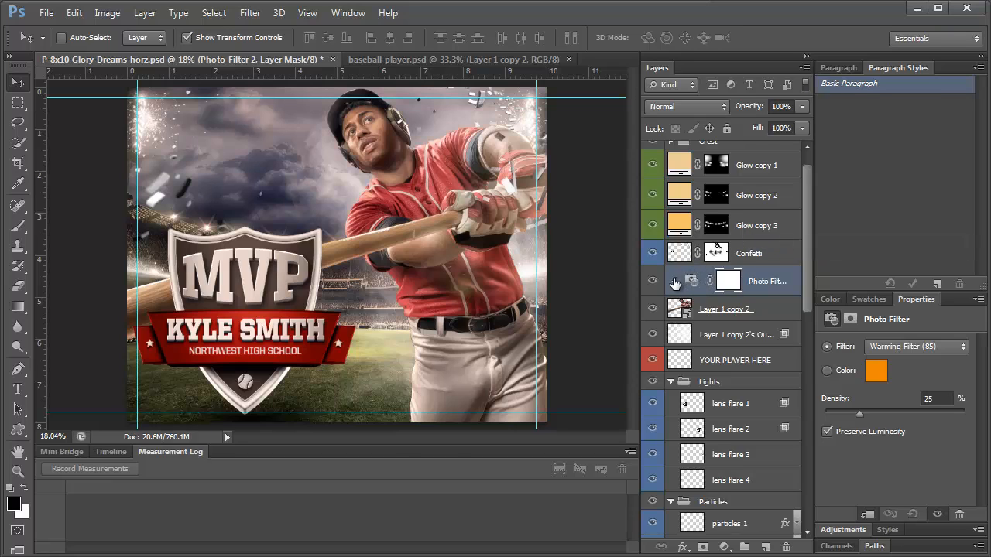
pyautogui.click(896, 348)
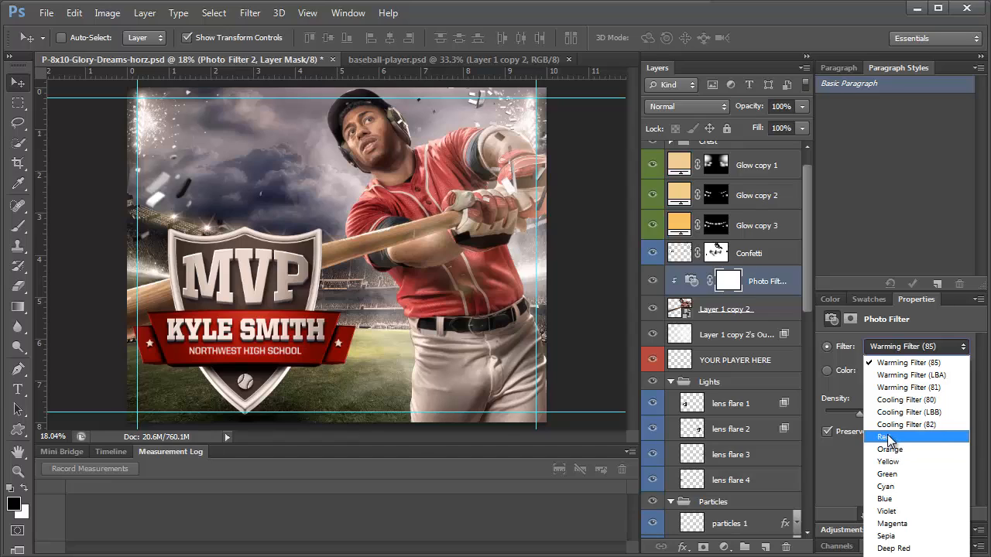
pyautogui.click(888, 438)
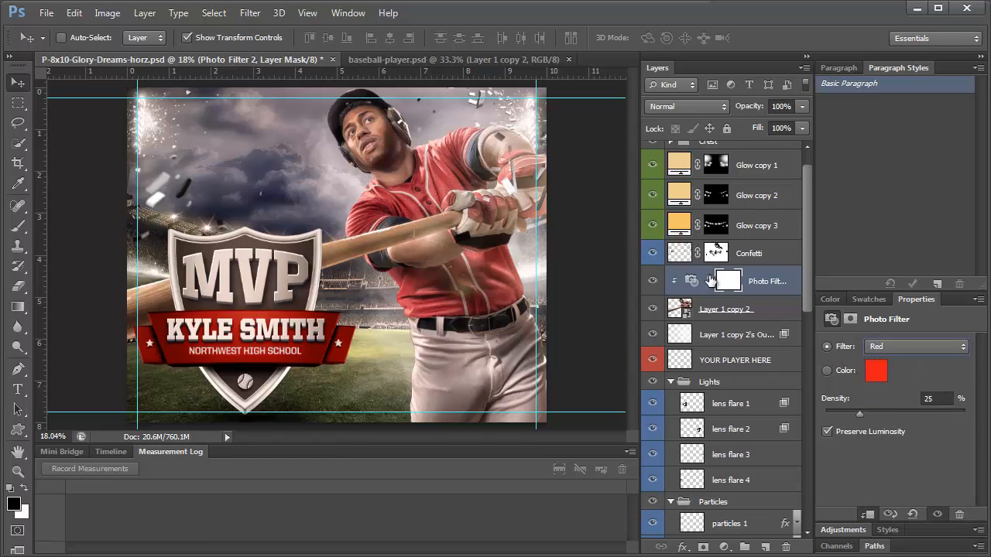
# Expand the adjustments group to inspect its Warming Filter (85), then reselect Layer 1 copy 2
pyautogui.scroll(1, 712, 283)
pyautogui.click(671, 150)
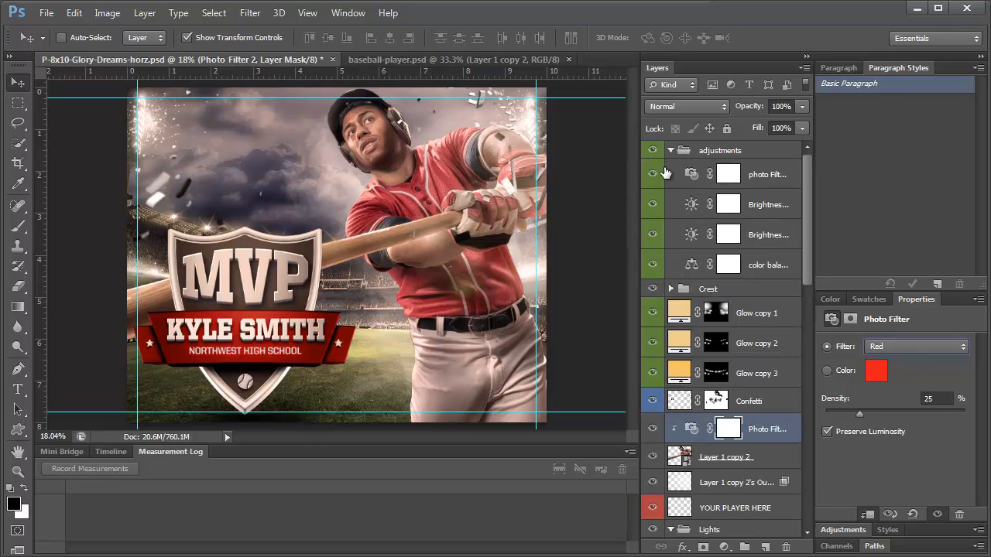
pyautogui.click(746, 176)
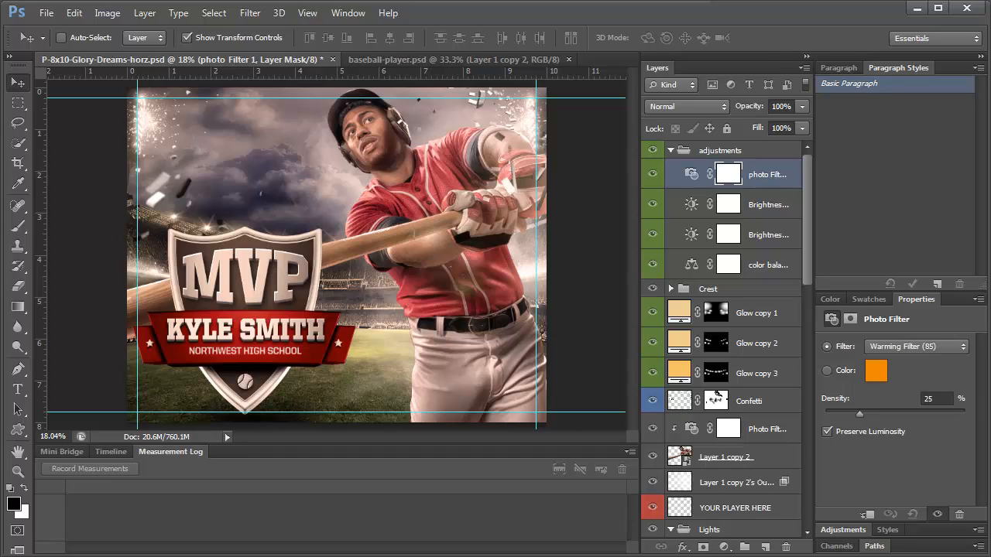
pyautogui.click(775, 151)
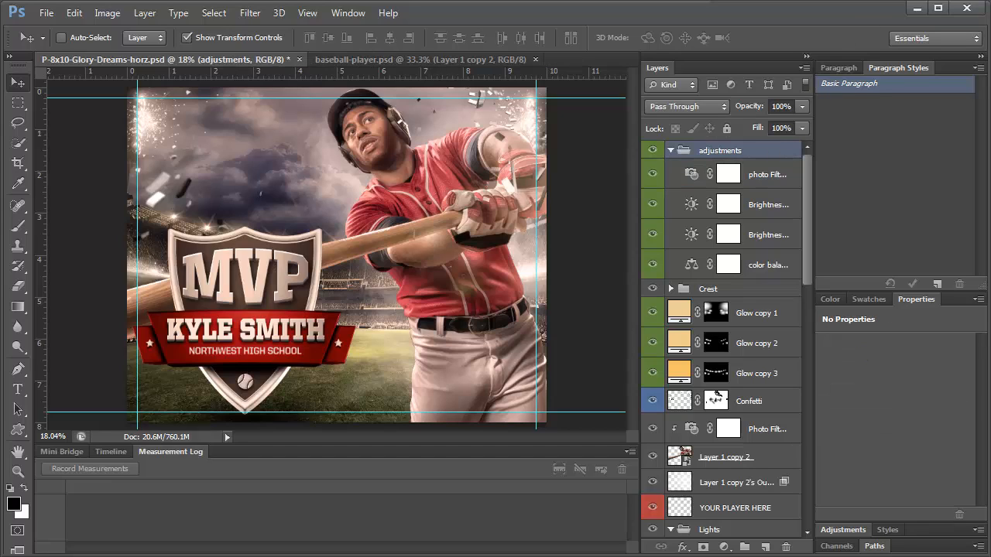
pyautogui.click(736, 457)
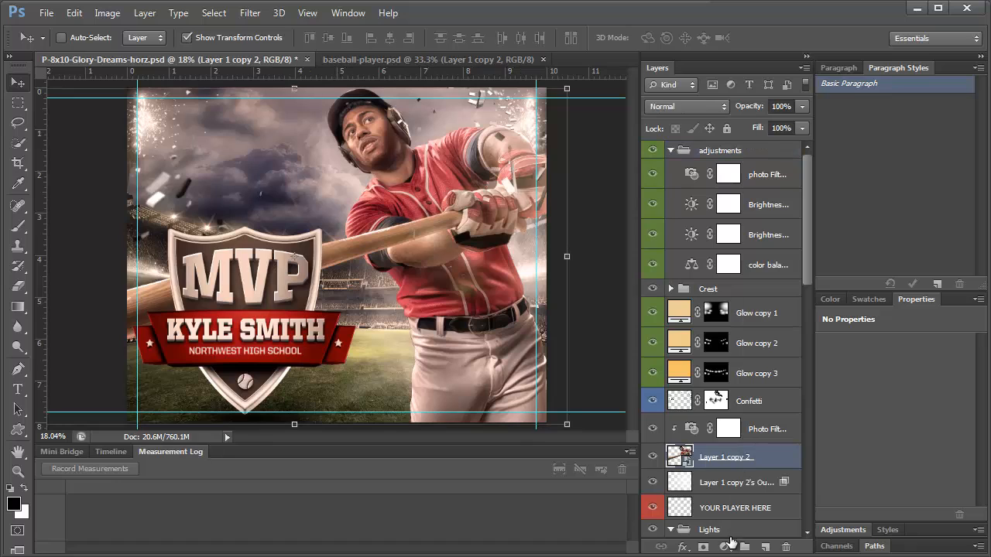
# Add a Curves 1 adjustment on the player layer and apply Auto
pyautogui.click(724, 548)
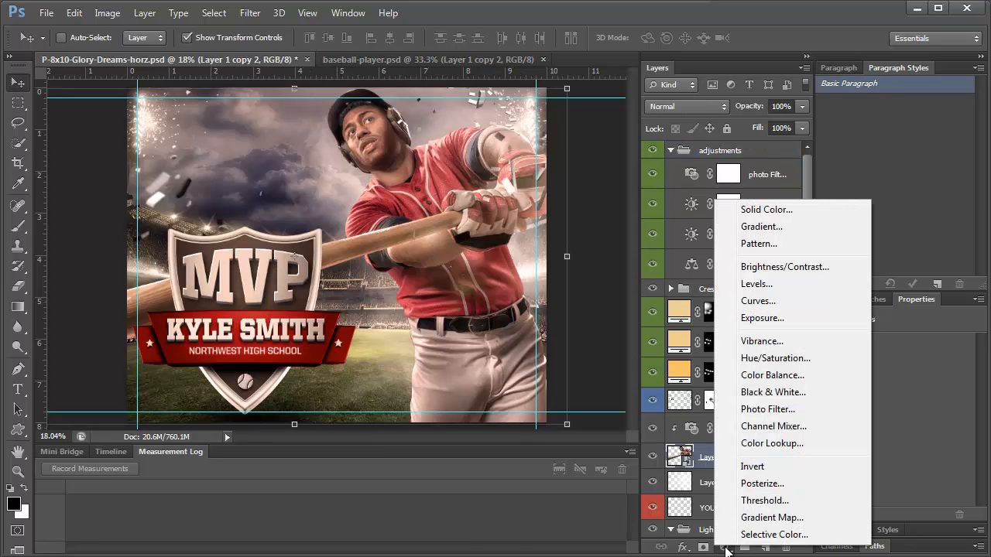
pyautogui.click(759, 301)
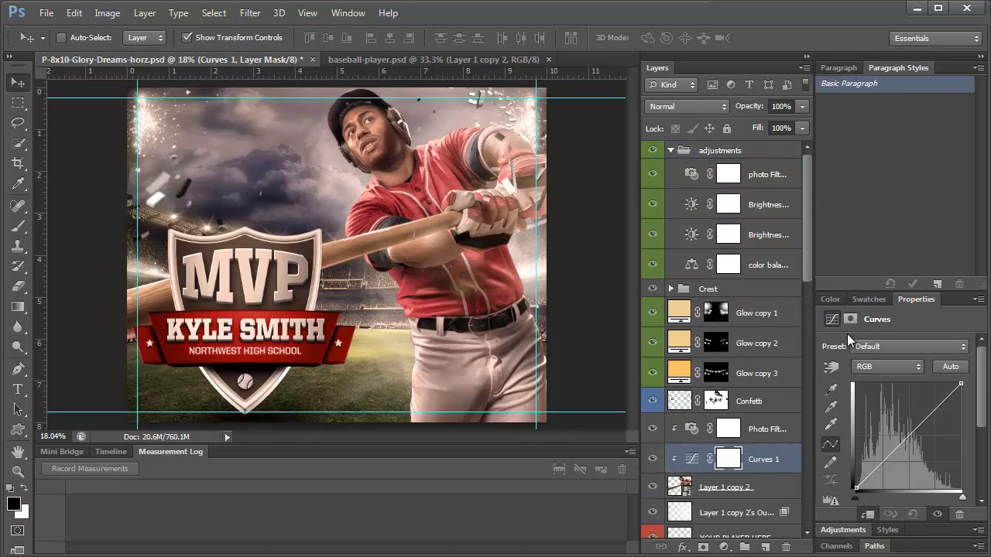
pyautogui.rightClick(794, 457)
pyautogui.click(784, 459)
pyautogui.click(951, 367)
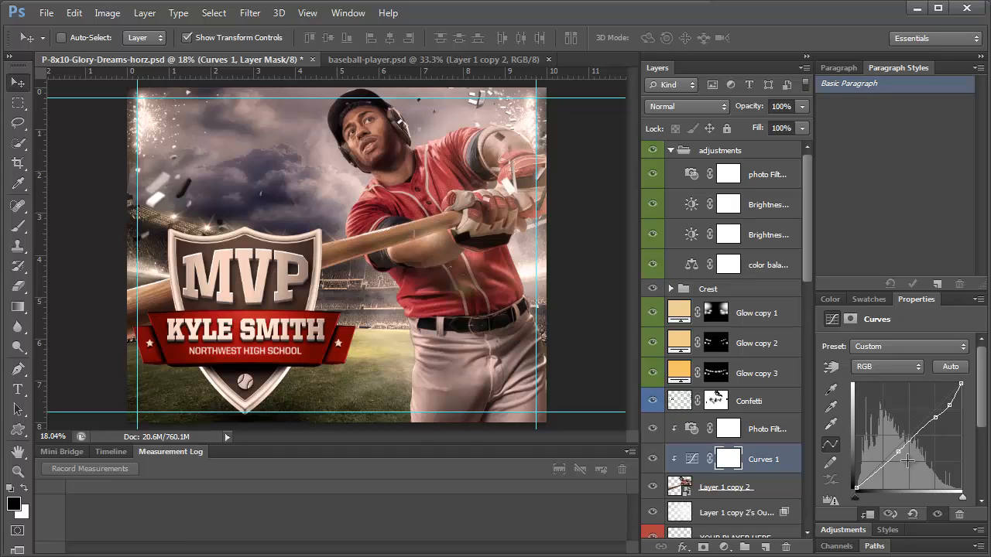
# Hide Curves 1 and select the adjustments group
pyautogui.click(652, 459)
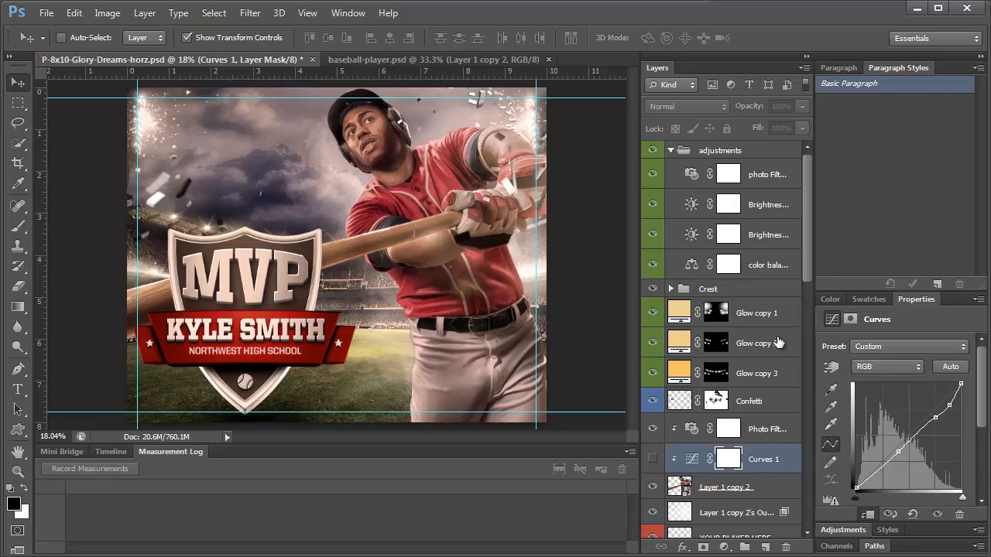
pyautogui.click(763, 153)
pyautogui.click(724, 547)
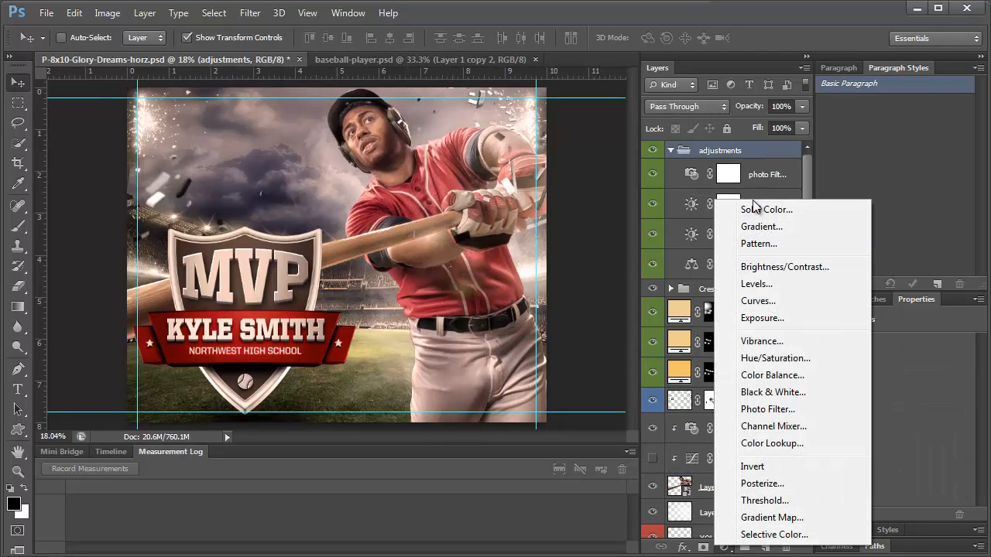
# Add a Curves 2 adjustment, move it to the top of the stack and apply Auto
pyautogui.click(758, 300)
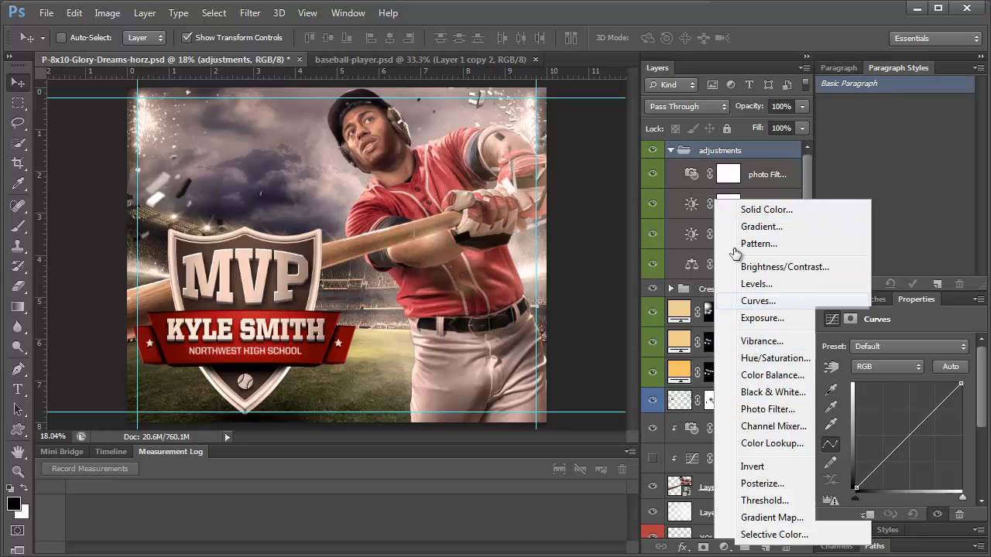
pyautogui.moveTo(724, 190); pyautogui.dragTo(711, 147)
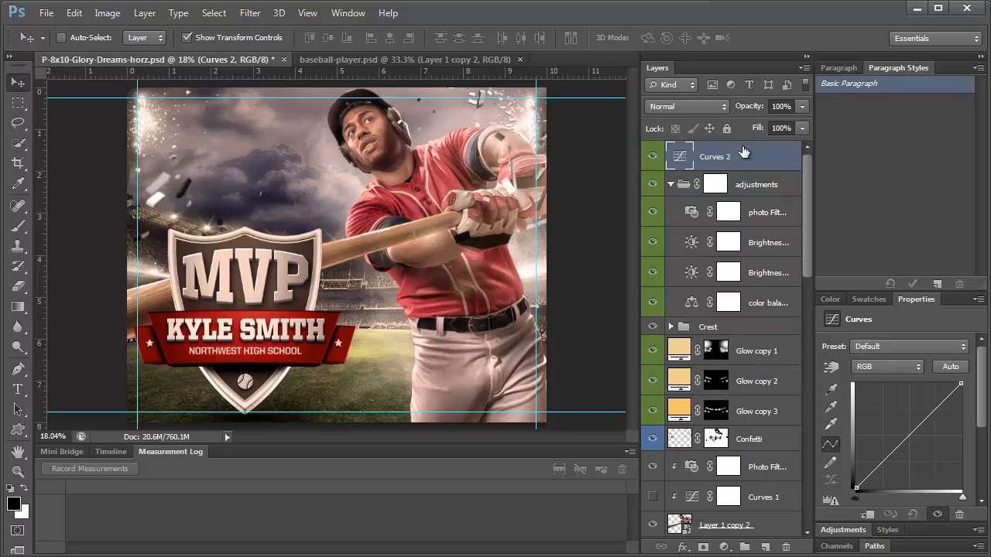
pyautogui.click(952, 368)
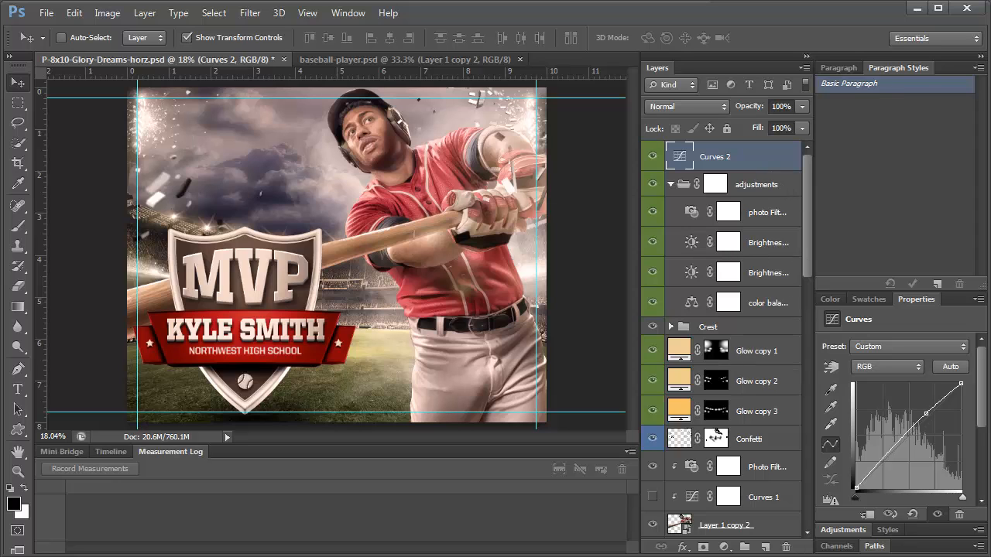
# Add a Levels 1 adjustment on top and apply Auto, giving midtones 1.07
pyautogui.click(724, 547)
pyautogui.click(757, 283)
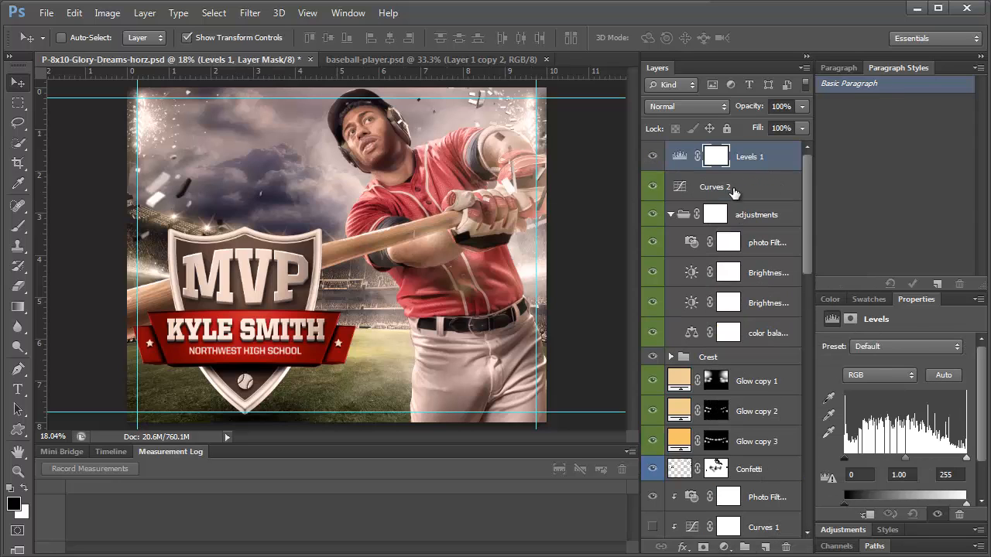
pyautogui.click(948, 377)
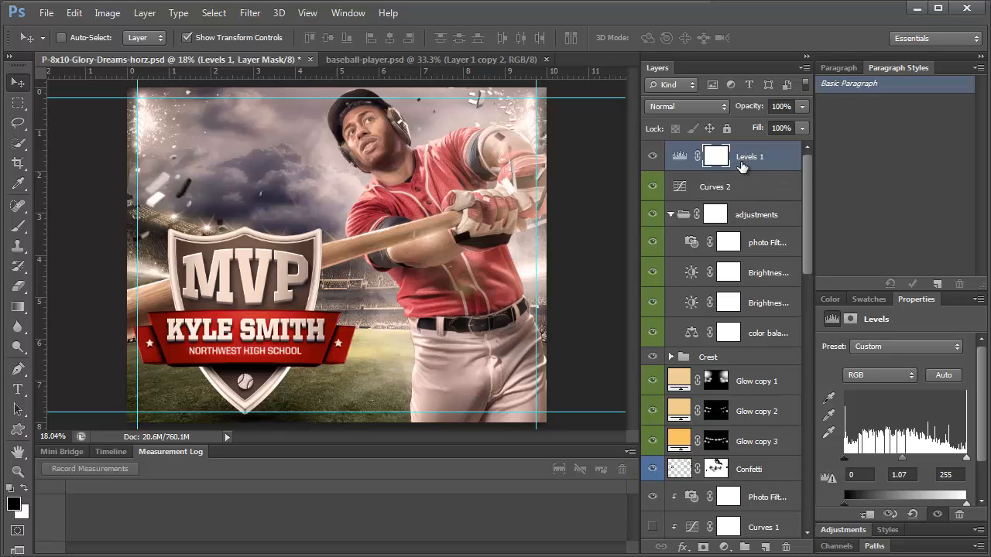
# Stamp all visible layers into a new Layer 2 with Ctrl+Shift+Alt+E, then launch RadLab from the Filter menu
pyautogui.hotkey('ctrl', 'shift', 'alt', 'e')
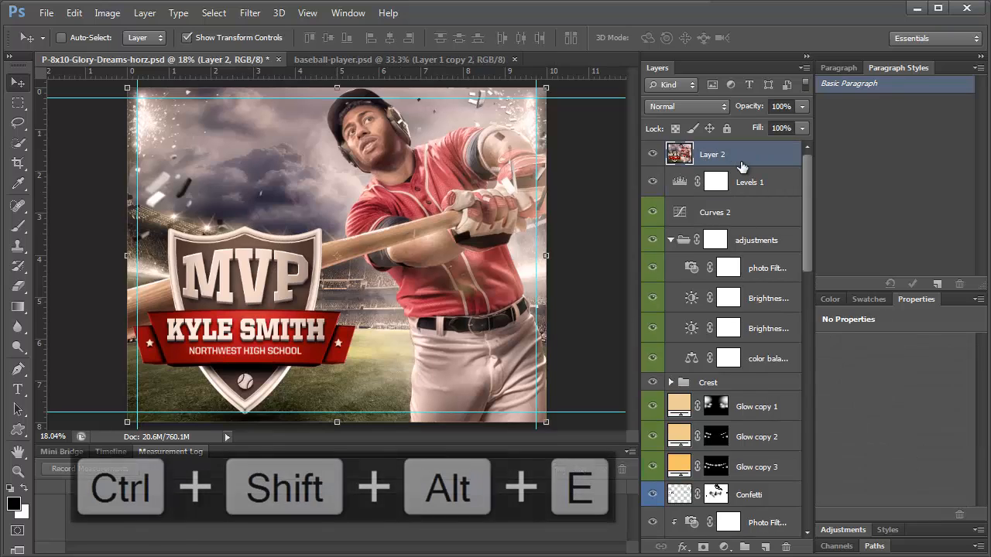
pyautogui.click(249, 12)
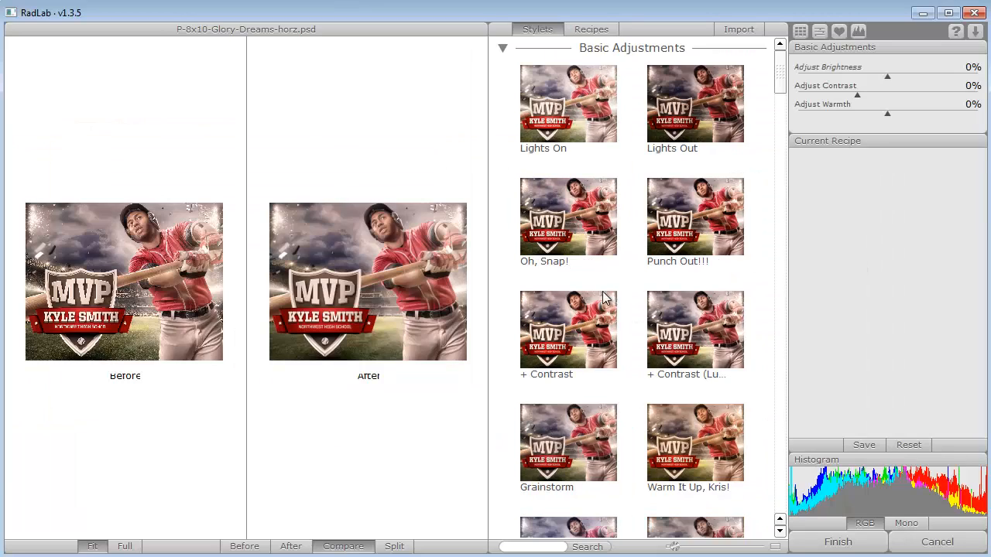
# Preview Oh, Snap!, Punch Out!!!, Warm It Up, Kris!, Sugar Rush and EZ-Burn styles in RadLab
pyautogui.click(574, 221)
pyautogui.click(680, 216)
pyautogui.scroll(-3, 652, 193)
pyautogui.click(654, 200)
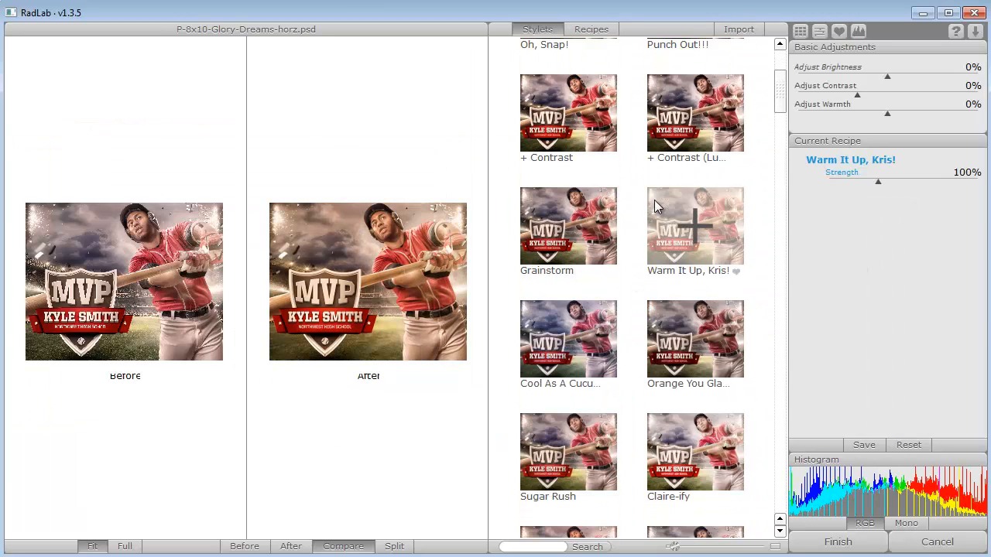
pyautogui.scroll(-1, 655, 200)
pyautogui.scroll(-2, 650, 232)
pyautogui.click(560, 259)
pyautogui.scroll(-4, 588, 310)
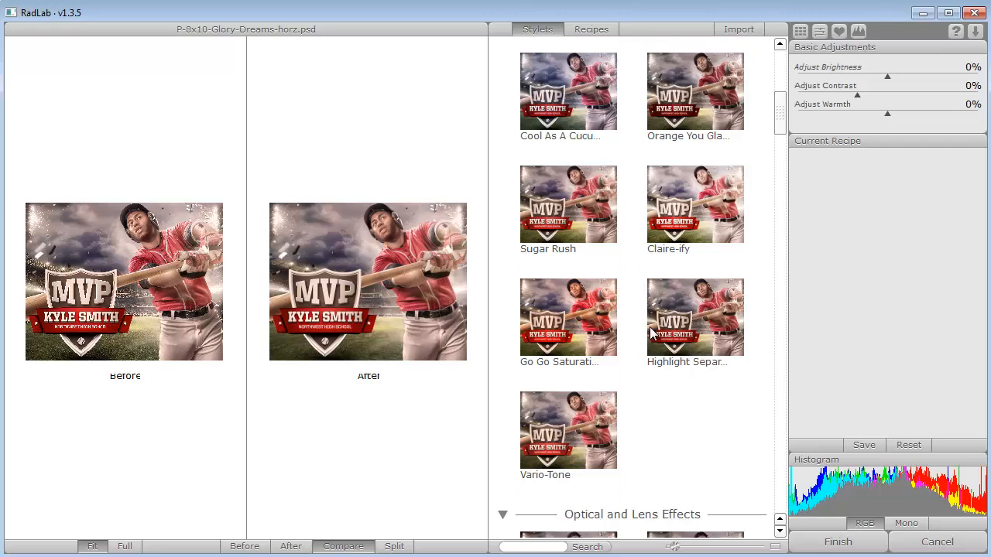
pyautogui.click(672, 423)
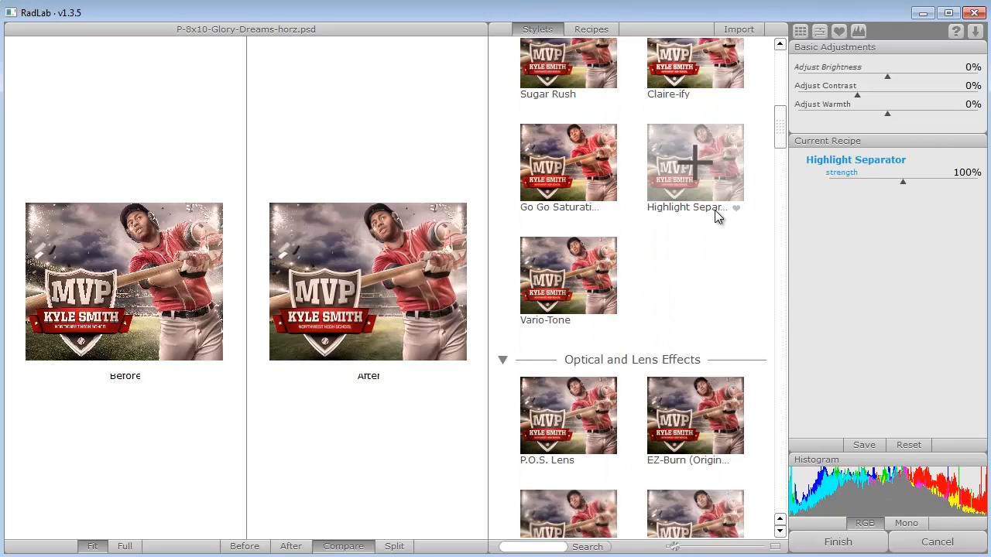
pyautogui.scroll(-2, 714, 217)
pyautogui.scroll(-2, 713, 224)
pyautogui.scroll(-3, 697, 250)
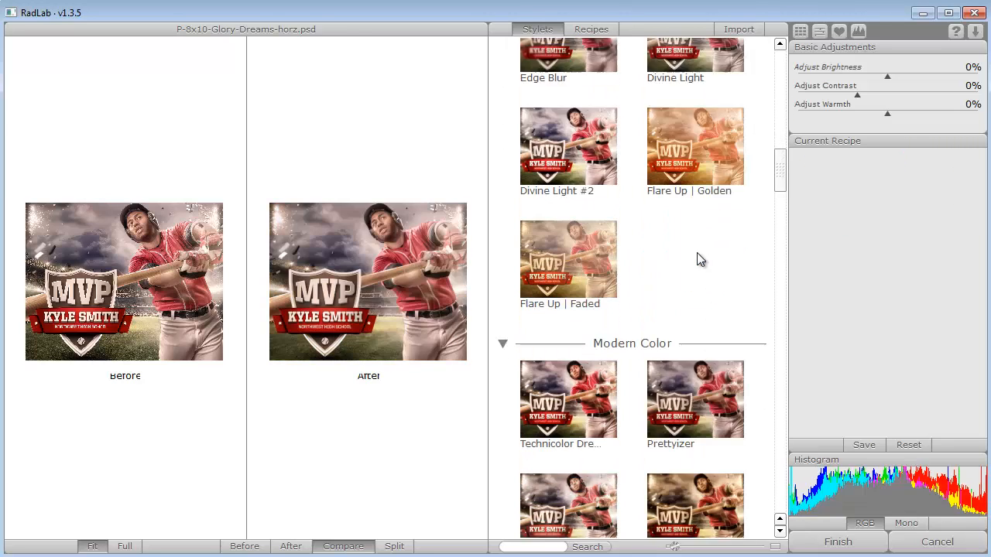
pyautogui.scroll(-2, 697, 254)
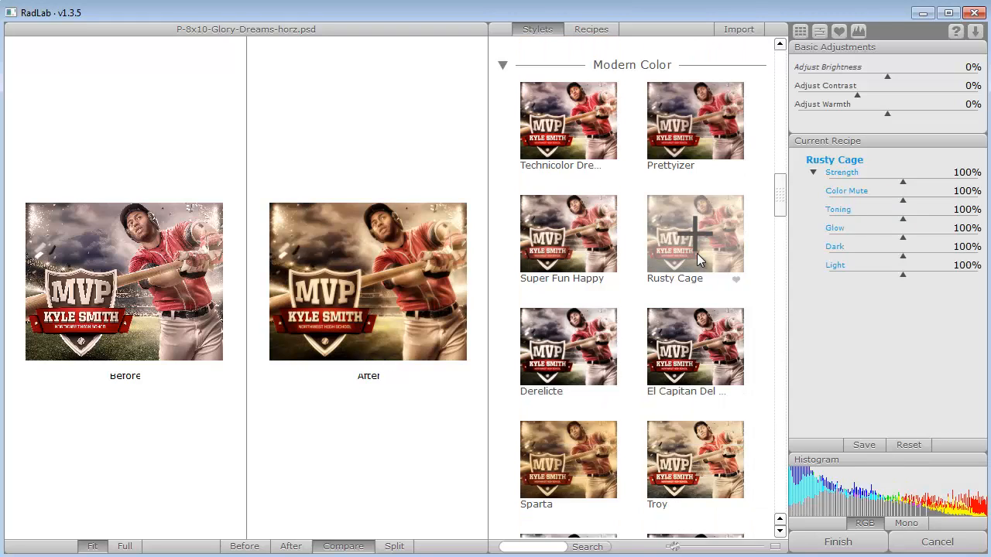
pyautogui.scroll(-3, 696, 254)
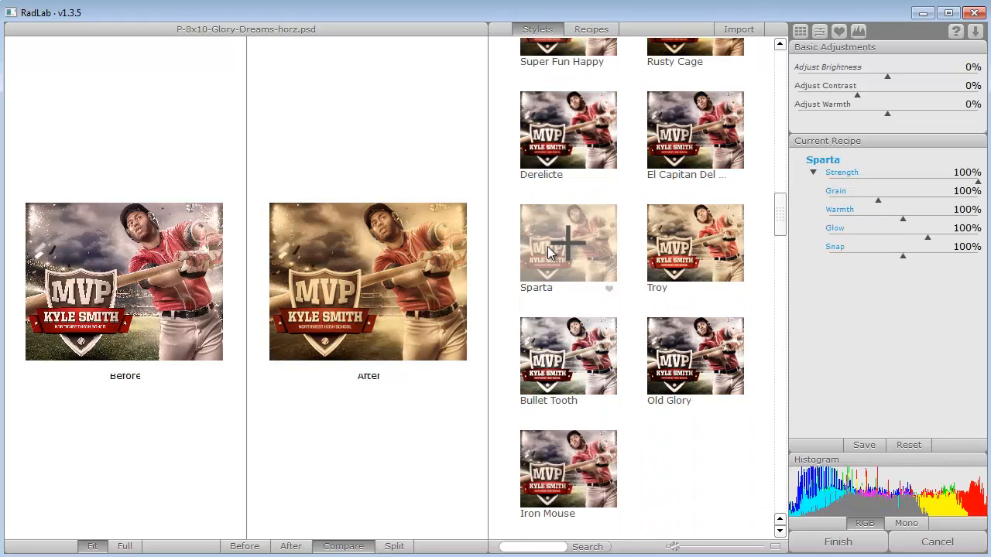
pyautogui.scroll(-3, 620, 279)
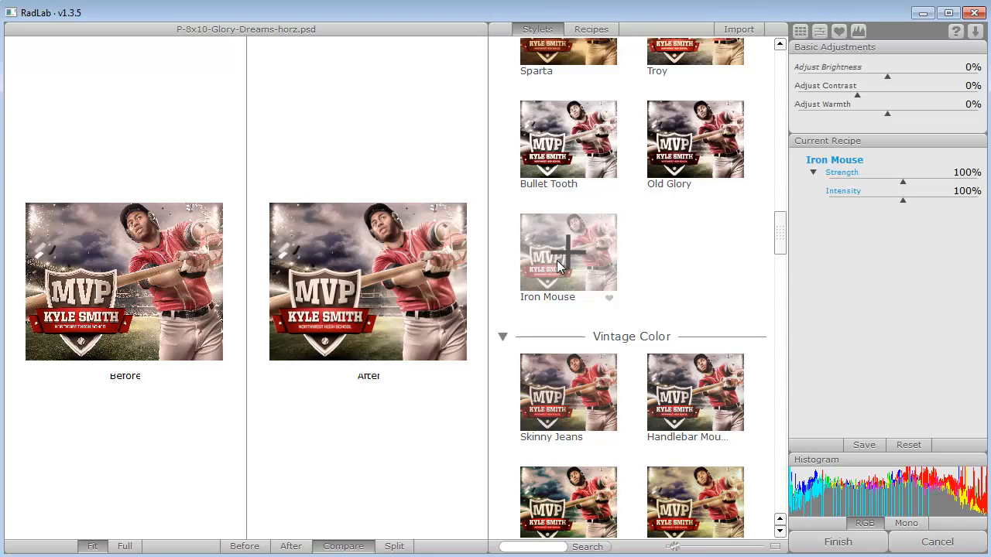
pyautogui.scroll(-3, 676, 296)
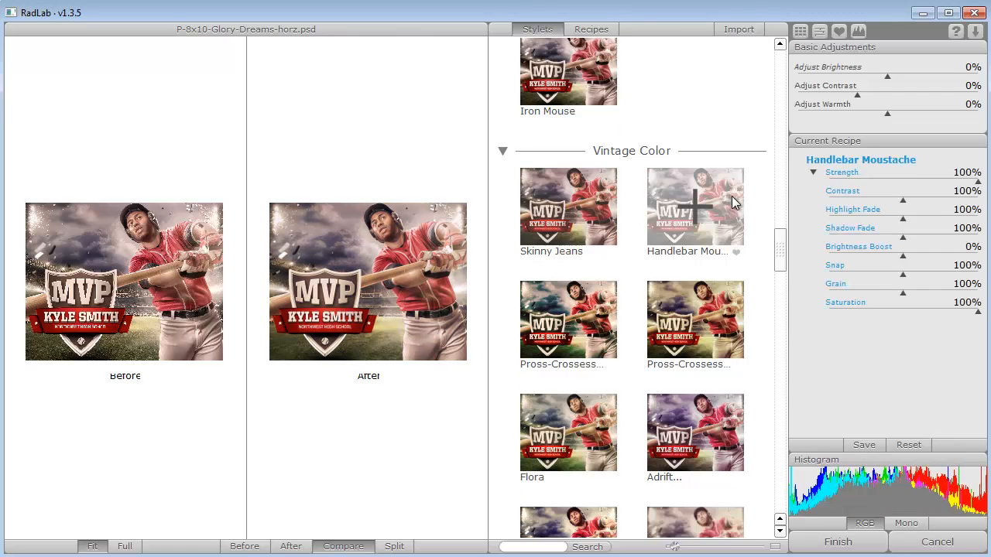
pyautogui.moveTo(779, 255); pyautogui.dragTo(779, 505)
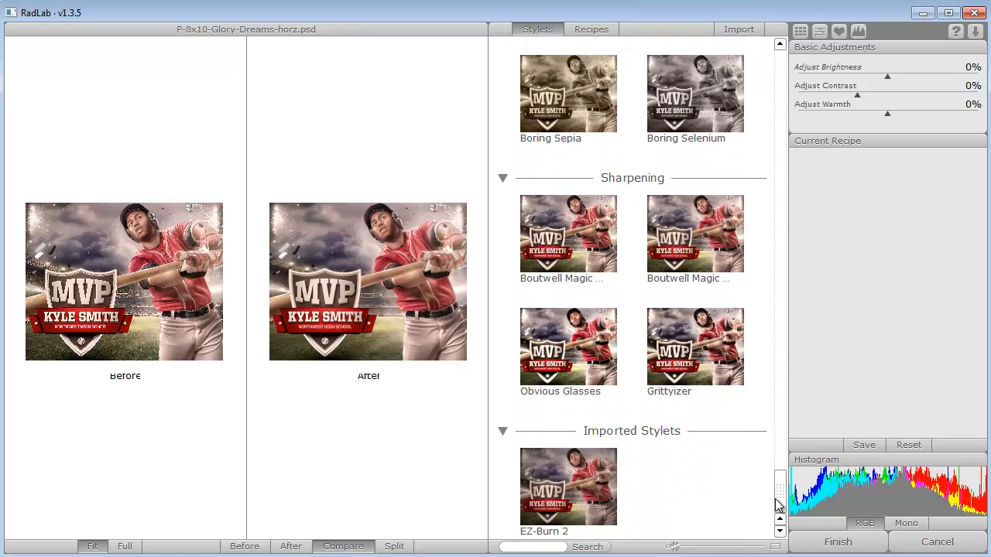
pyautogui.rightClick(779, 505)
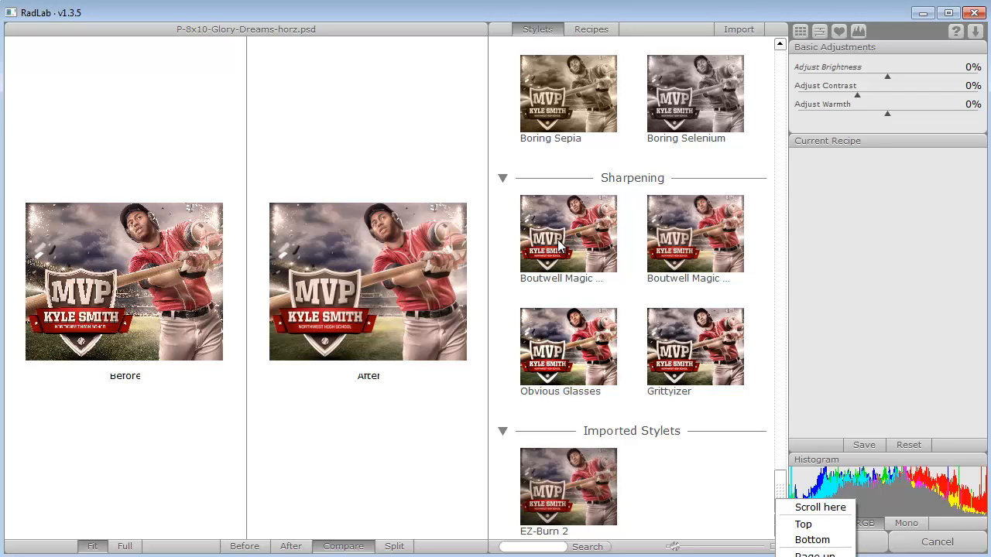
# Preview Lights On, Oh, Snap!, + Contrast, Cool As A Cucumber, Sugar Rush and Highlight Separator styles
pyautogui.click(803, 525)
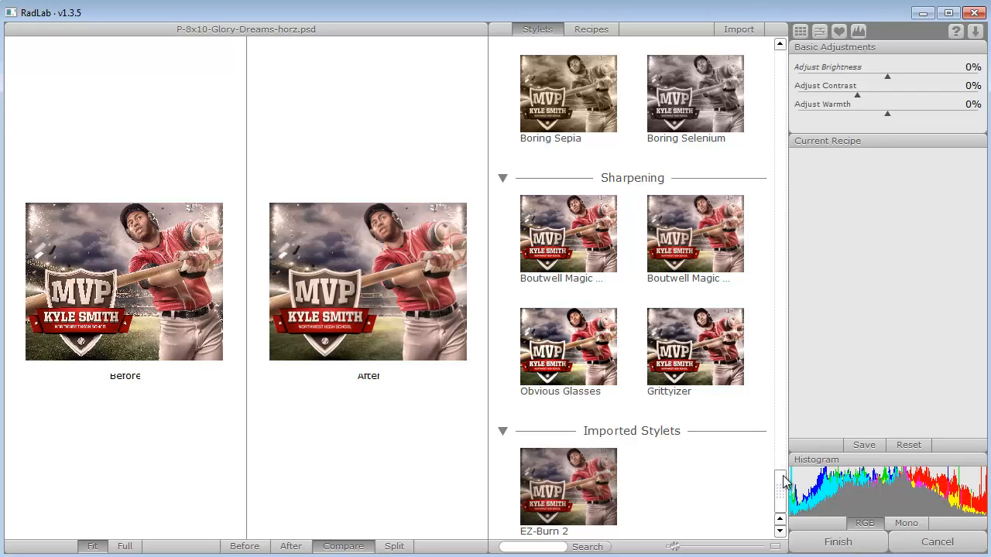
pyautogui.click(565, 120)
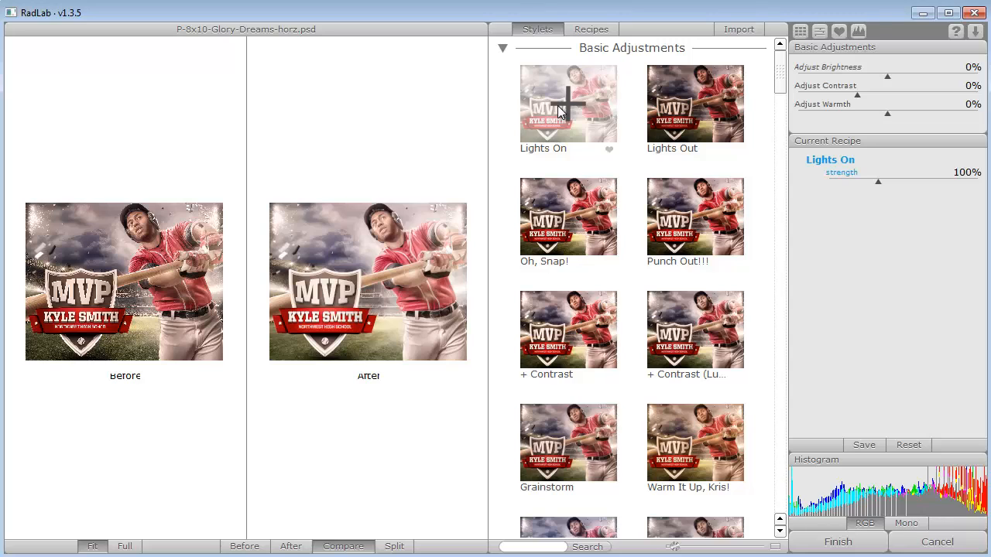
pyautogui.click(553, 247)
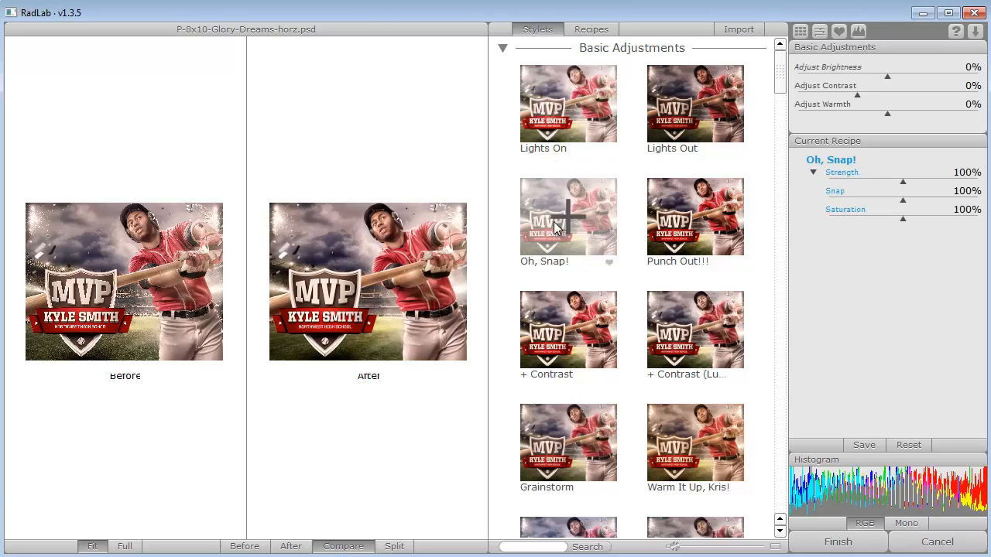
pyautogui.scroll(-1, 583, 222)
pyautogui.click(583, 221)
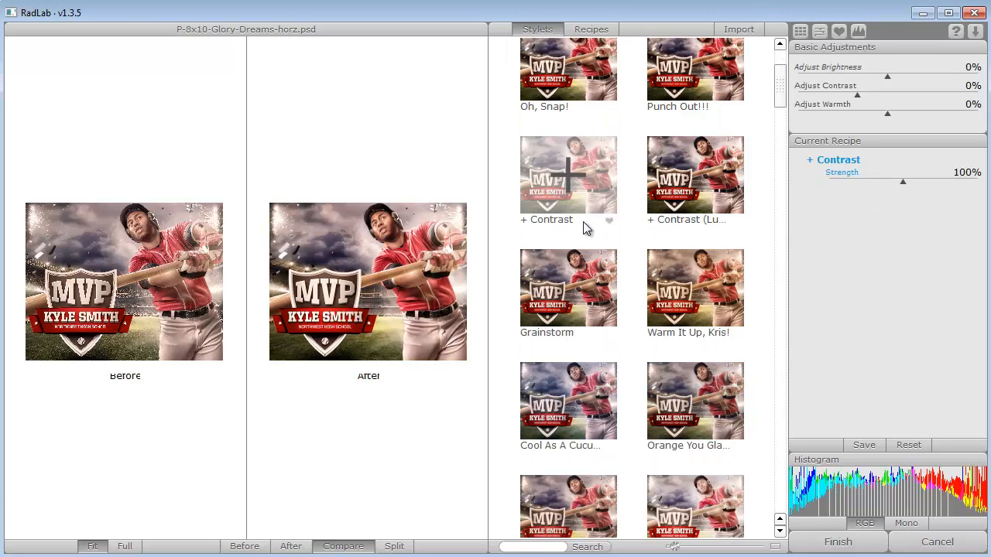
pyautogui.scroll(-2, 583, 223)
pyautogui.click(583, 226)
pyautogui.scroll(-1, 583, 226)
pyautogui.click(583, 226)
pyautogui.scroll(-1, 583, 226)
pyautogui.scroll(-2, 583, 226)
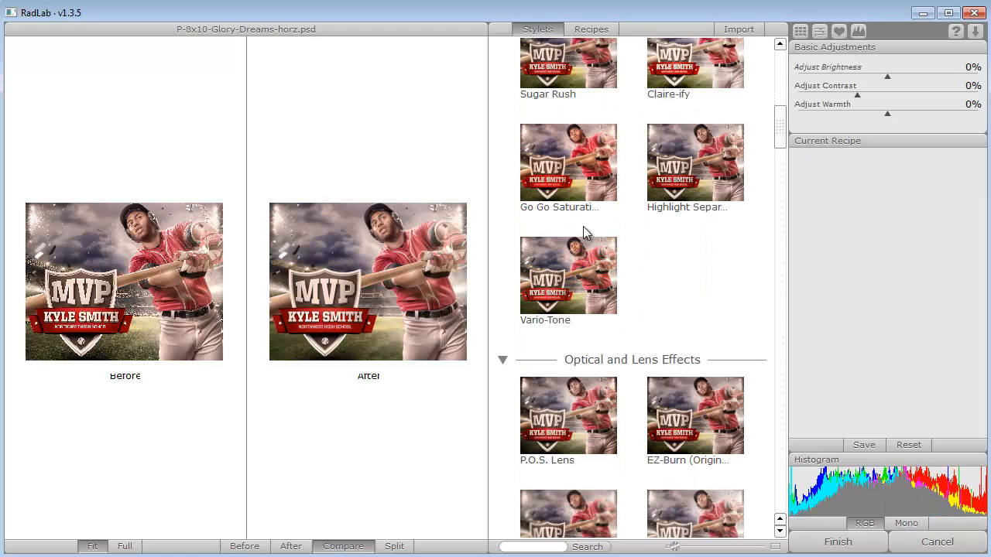
pyautogui.scroll(1, 674, 240)
pyautogui.click(691, 139)
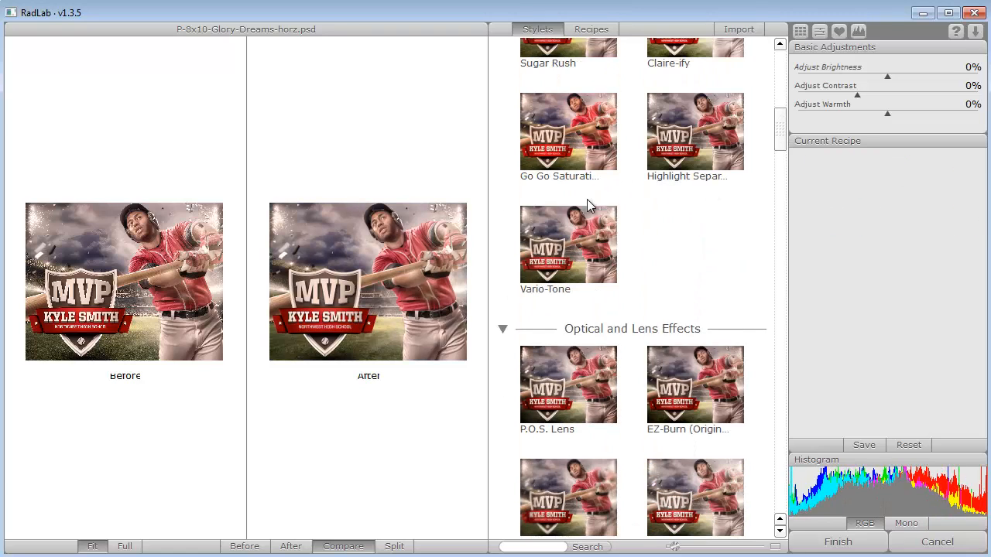
pyautogui.scroll(-5, 593, 243)
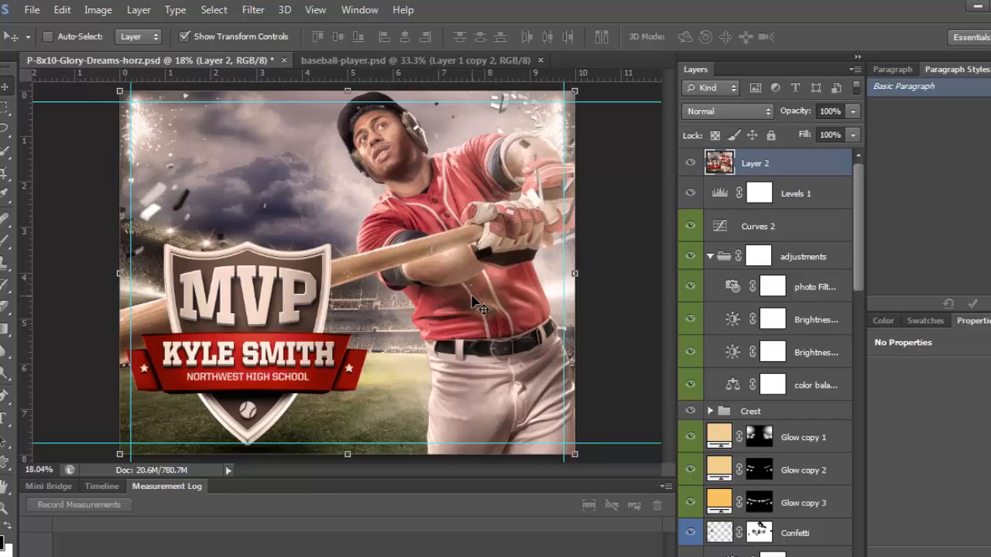
# Launch Alien Skin Exposure 5, maximize its window and enlarge the poster preview
pyautogui.click(254, 10)
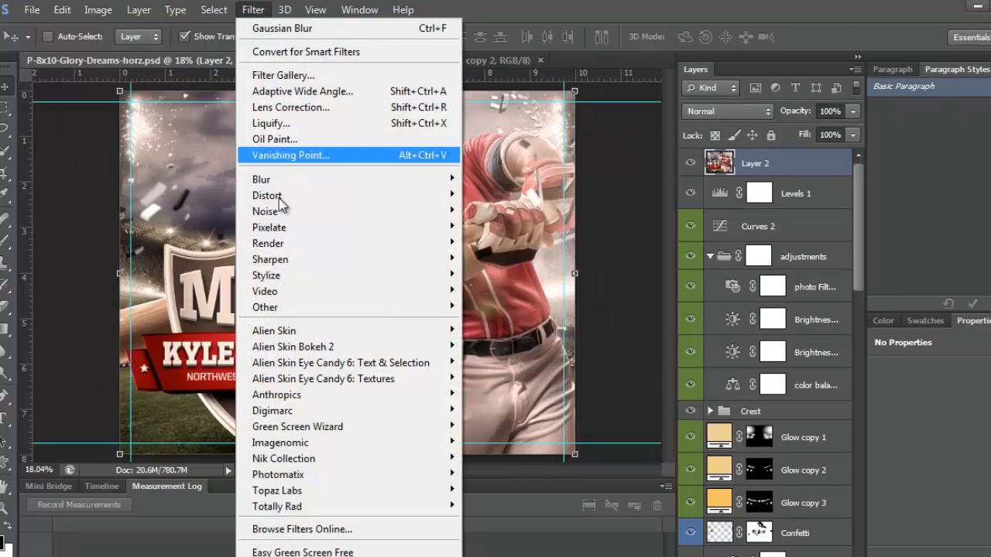
pyautogui.moveTo(288, 331)
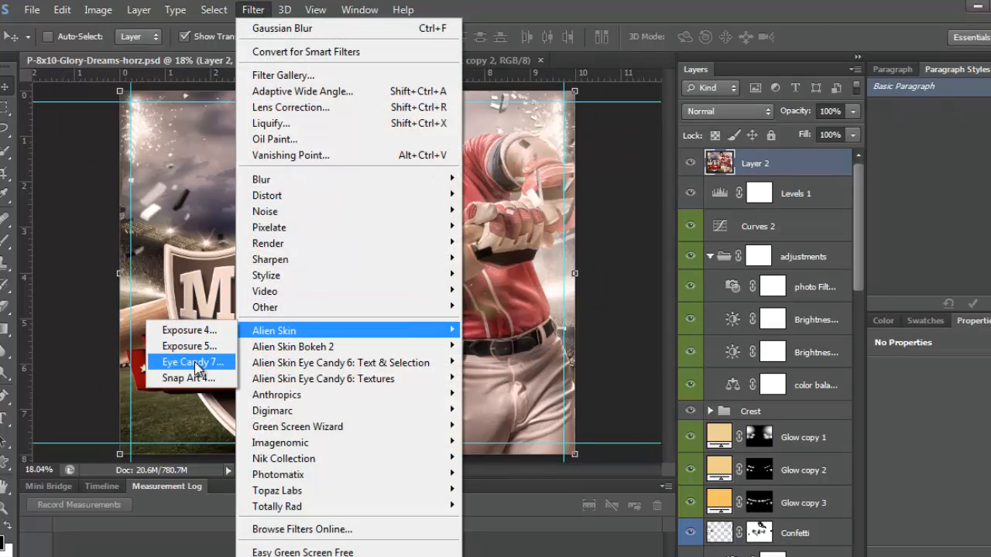
pyautogui.click(190, 347)
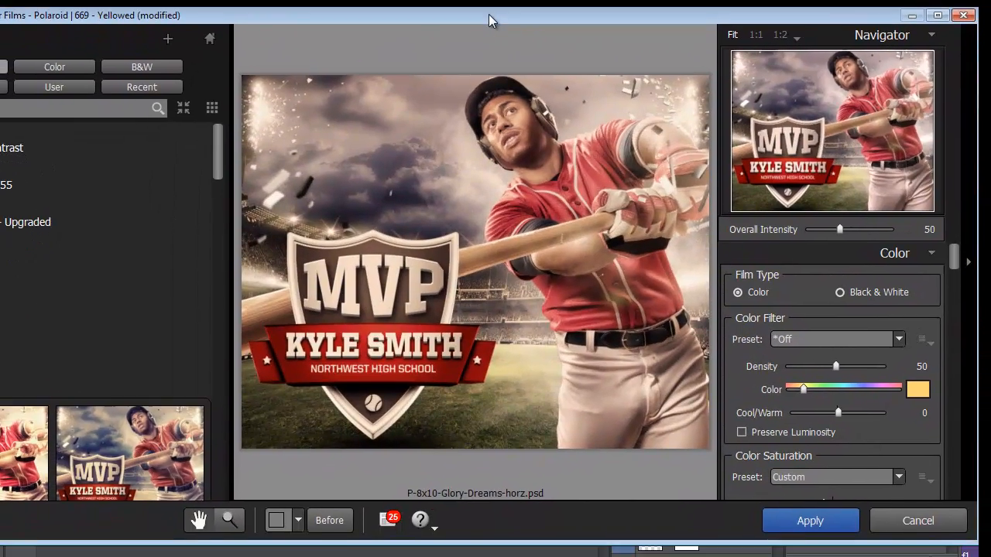
pyautogui.doubleClick(480, 63)
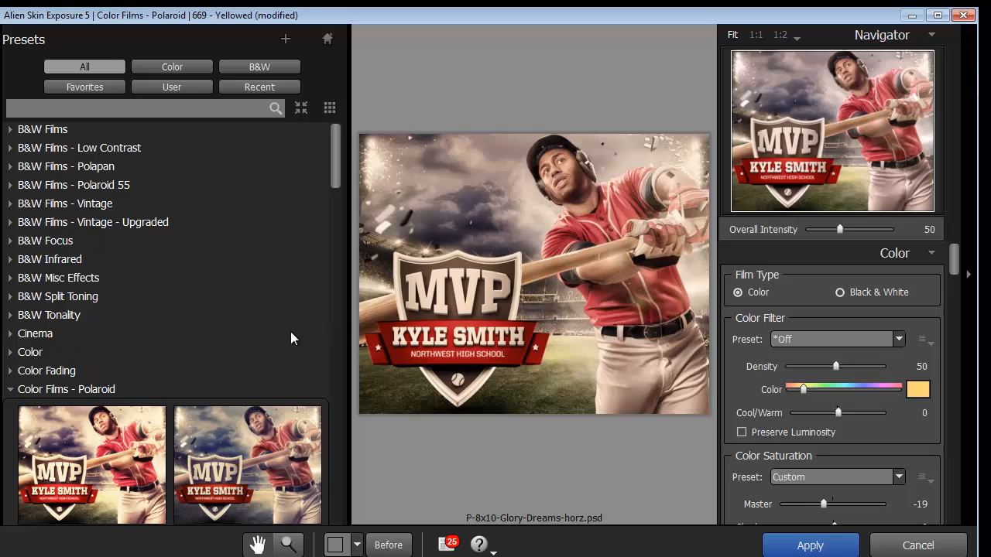
pyautogui.moveTo(351, 333); pyautogui.dragTo(219, 323)
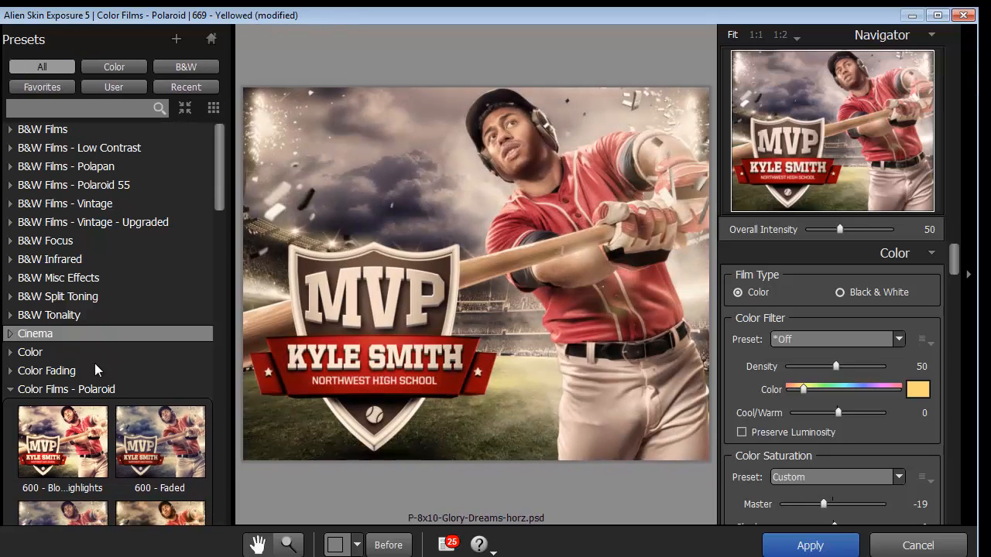
# Preview 600 - Faded (darker), Time-Zero Film and Time-Zero Film (Dust & Scratches), then discard changes
pyautogui.scroll(-4, 80, 389)
pyautogui.scroll(-5, 80, 389)
pyautogui.scroll(8, 33, 424)
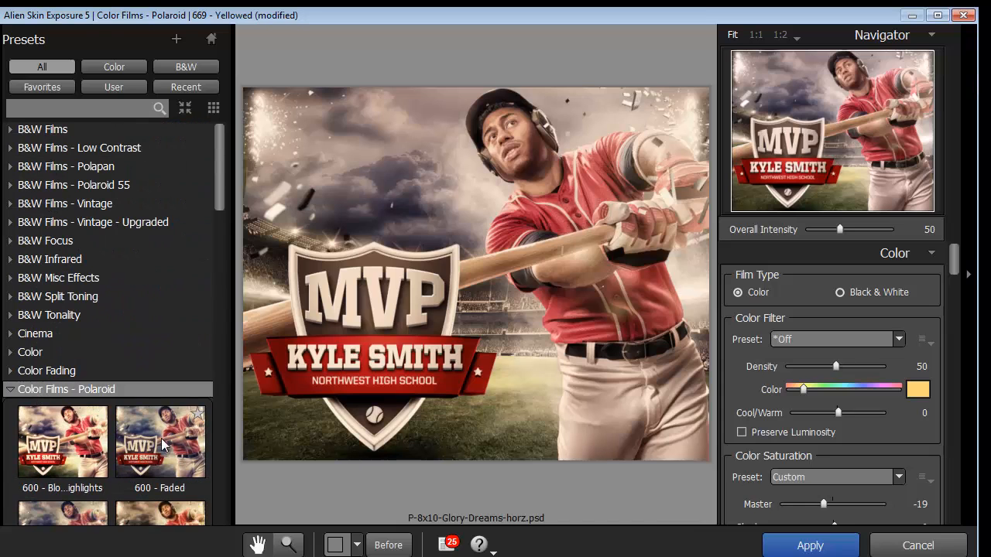
pyautogui.scroll(-5, 38, 397)
pyautogui.click(60, 199)
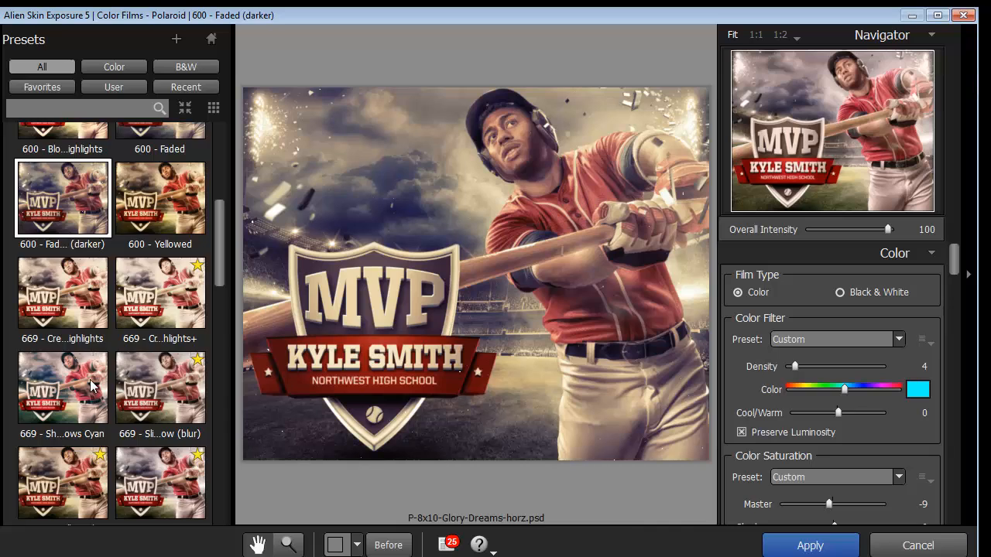
pyautogui.scroll(-10, 78, 310)
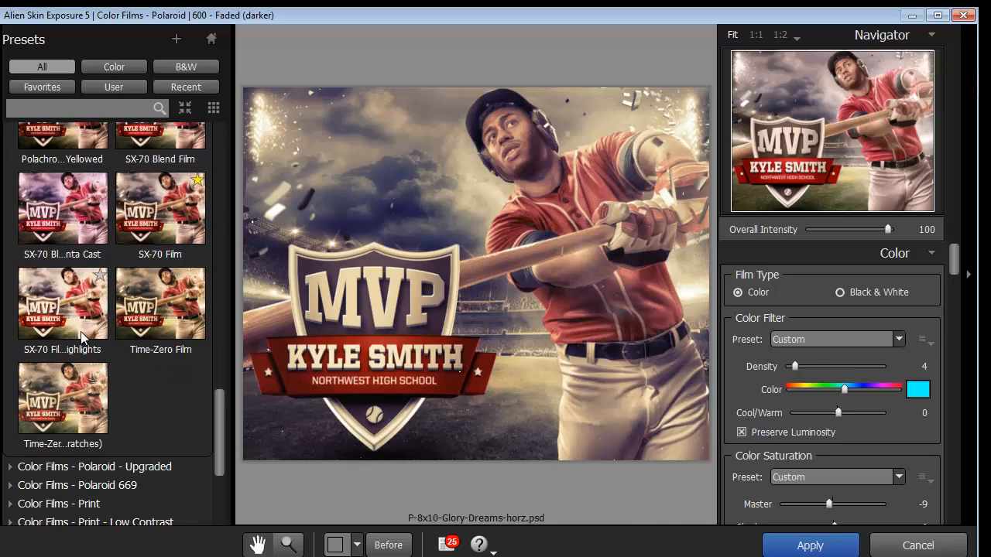
pyautogui.click(128, 286)
pyautogui.scroll(-3, 35, 271)
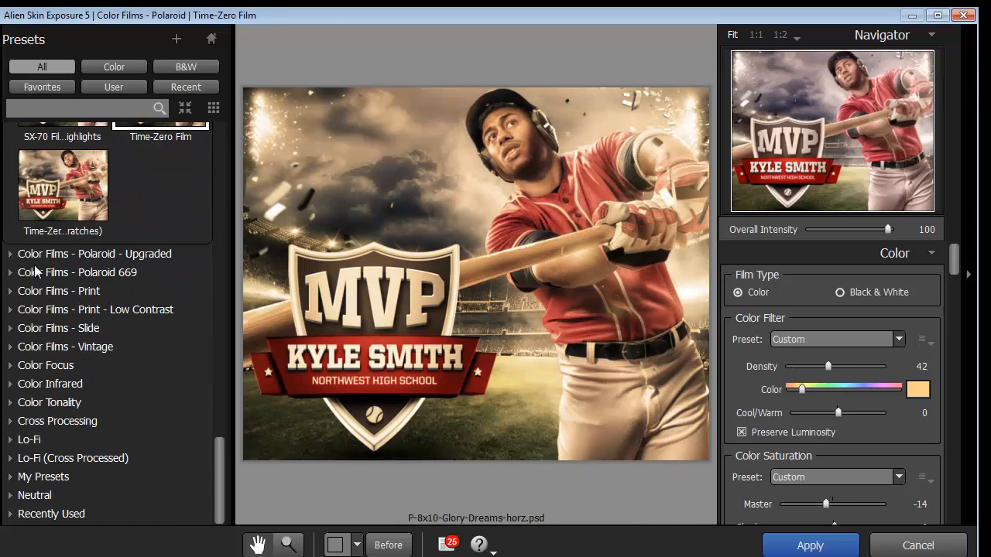
pyautogui.click(42, 166)
pyautogui.scroll(10, 132, 319)
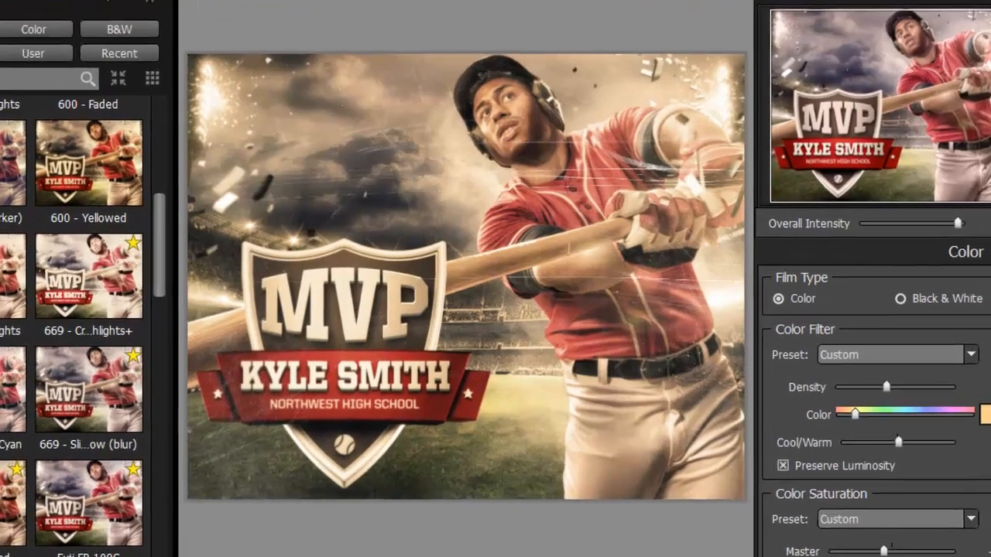
pyautogui.press('Escape')
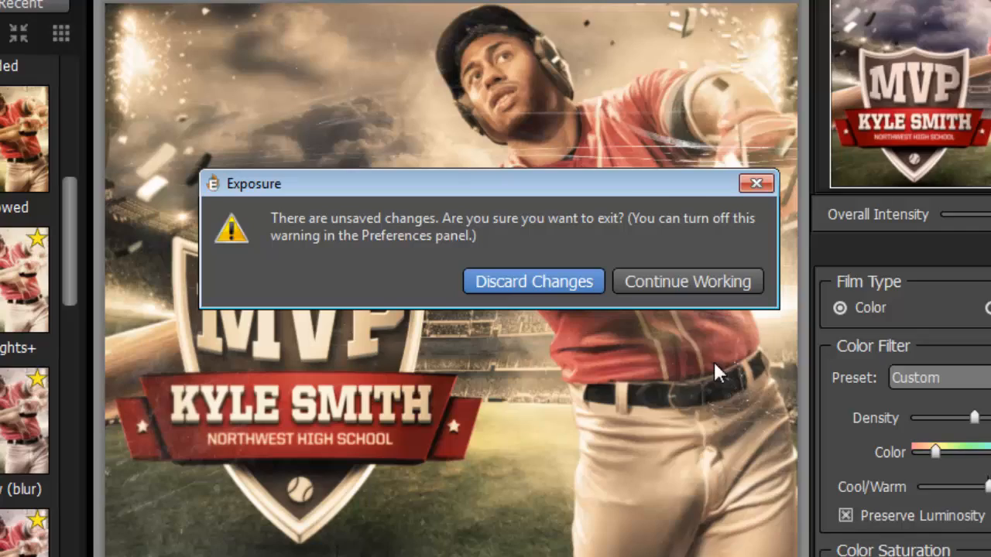
pyautogui.click(596, 283)
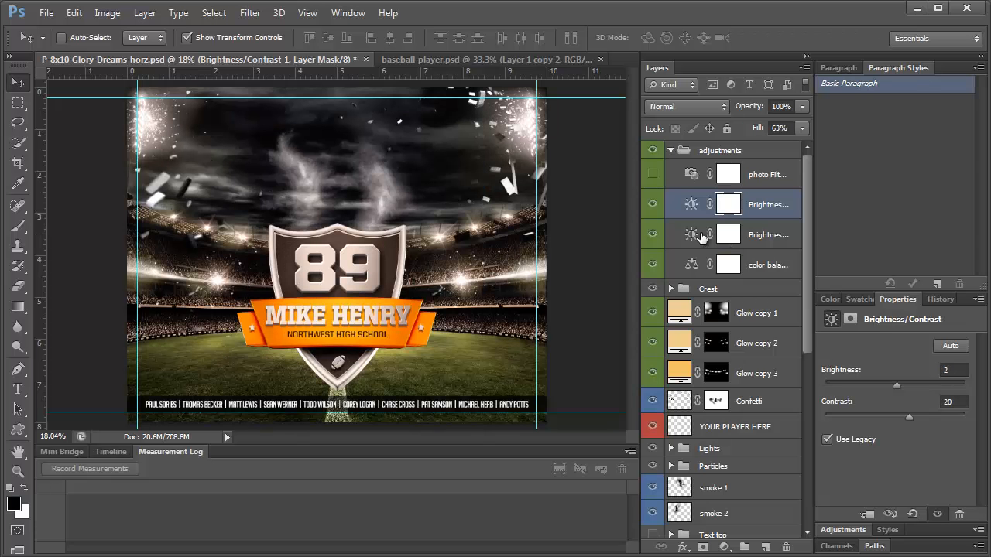
# Toggle the lower Brightness/Contrast and Color Balance adjustments off and on to compare the poster
pyautogui.click(653, 236)
pyautogui.click(654, 236)
pyautogui.click(784, 236)
pyautogui.click(651, 267)
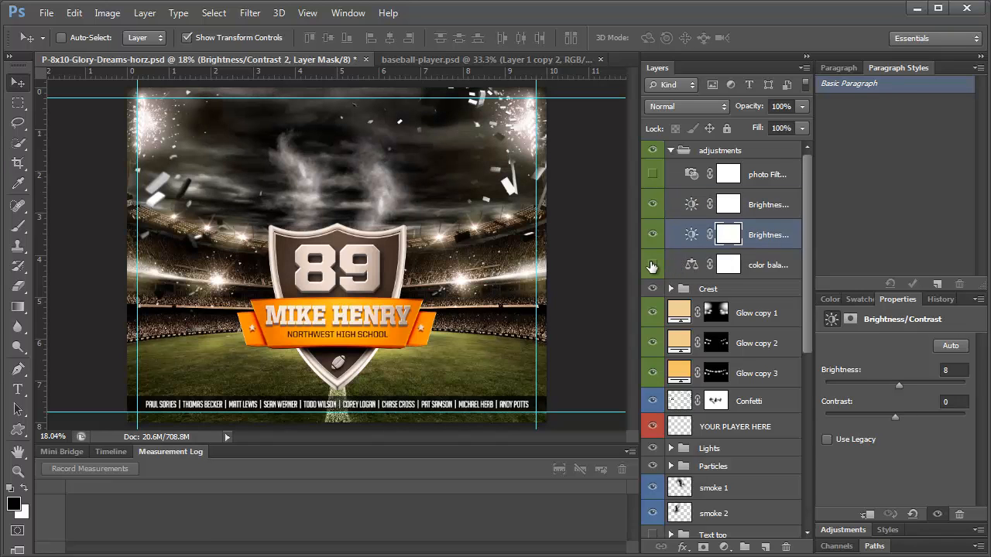
pyautogui.click(651, 267)
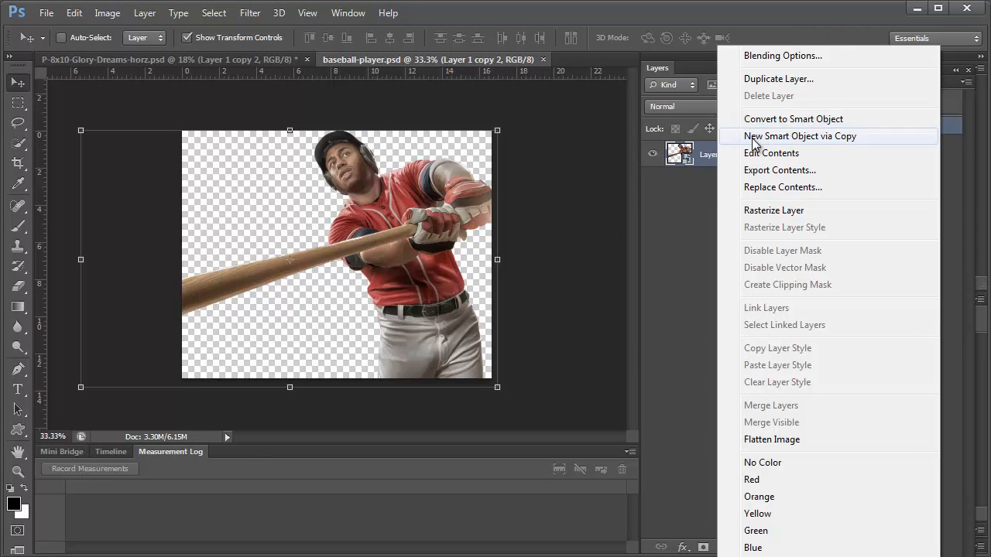
# Bring up the player layer's context menu twice and dismiss it without choosing an option
pyautogui.click(675, 200)
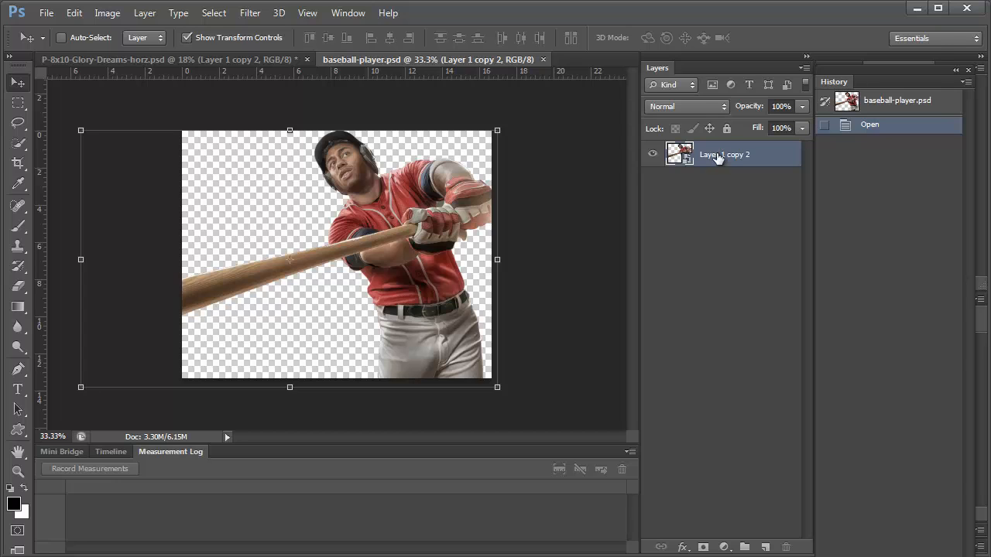
pyautogui.rightClick(719, 157)
pyautogui.rightClick(709, 156)
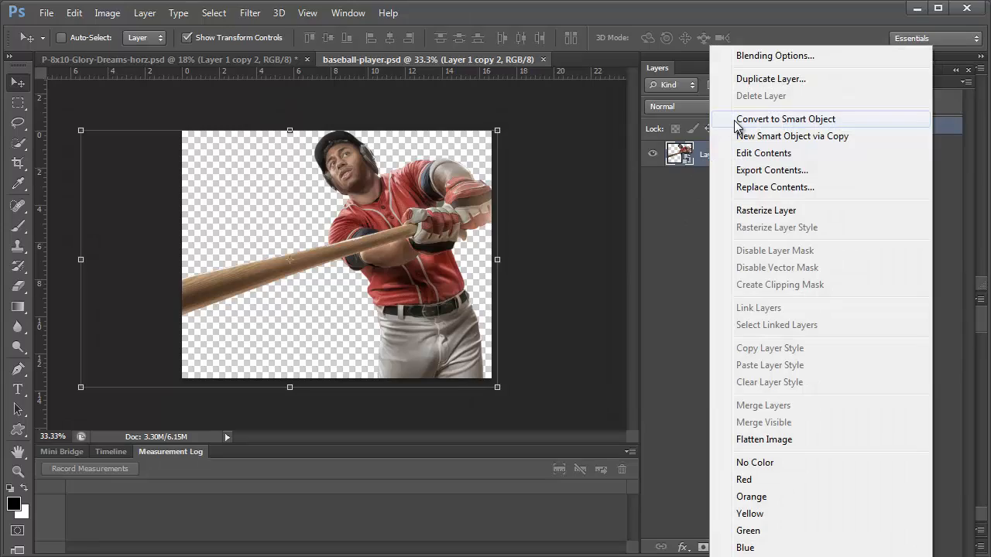
pyautogui.click(691, 226)
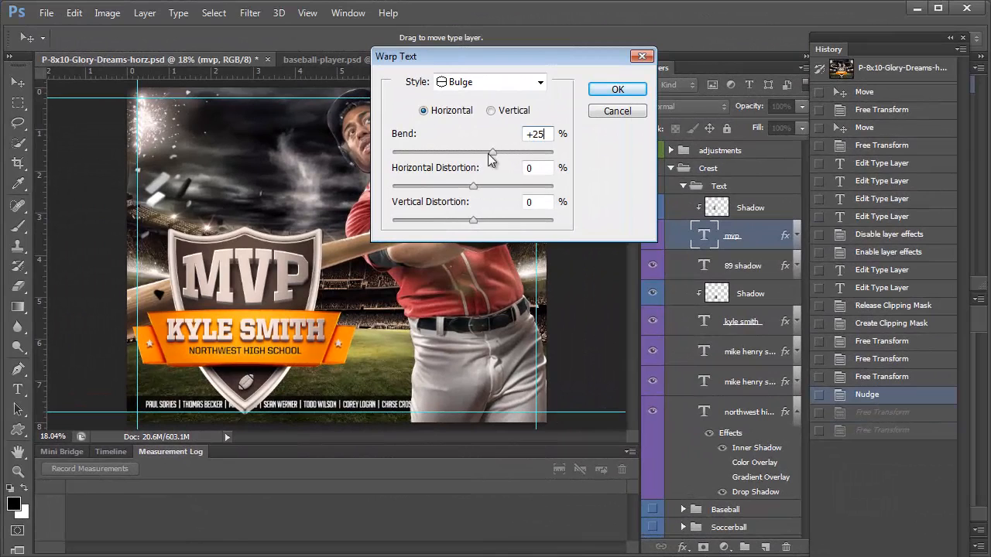
# Commit the +25 Bulge warp on MVP, then open 99 storm-cloud image as a floating window
pyautogui.click(617, 89)
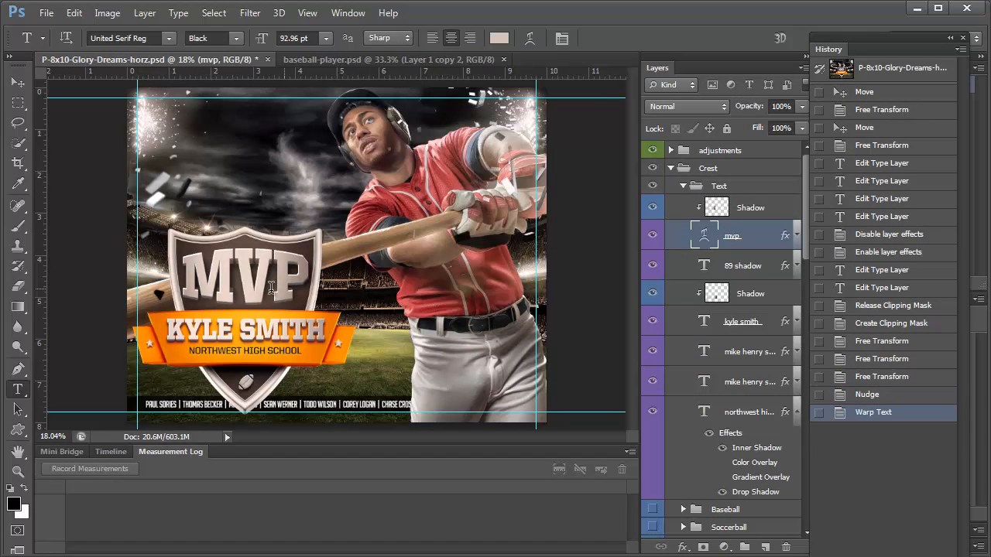
pyautogui.doubleClick(244, 286)
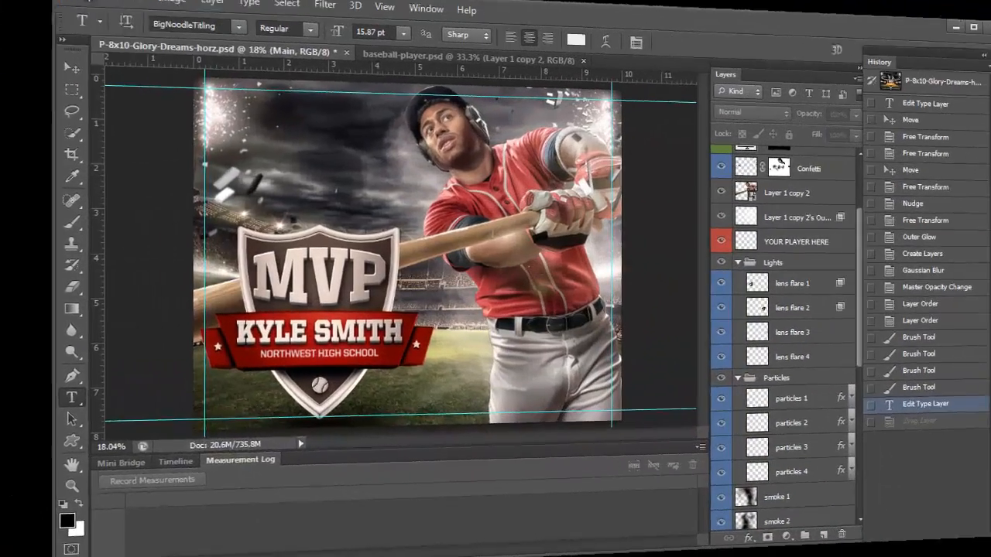
pyautogui.click(47, 13)
pyautogui.click(52, 46)
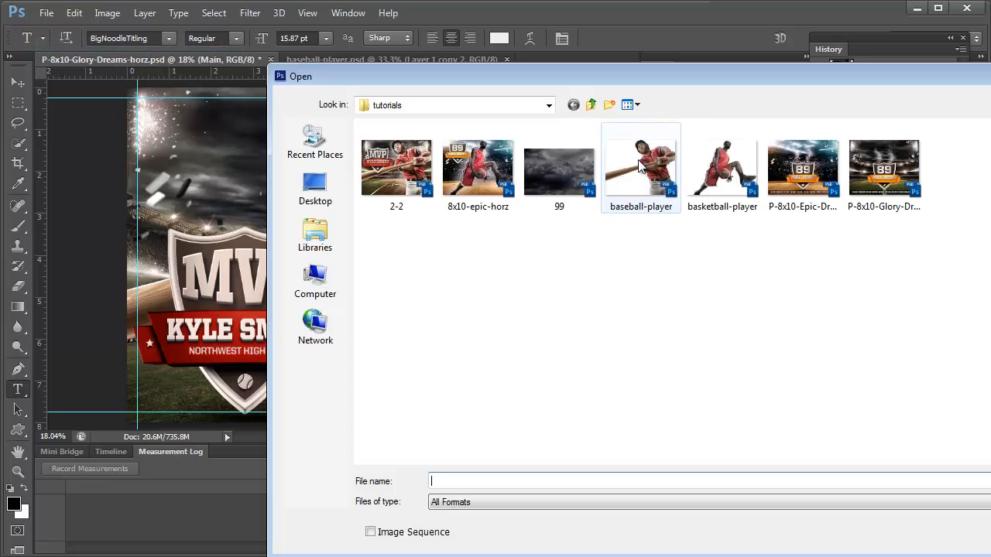
pyautogui.click(569, 161)
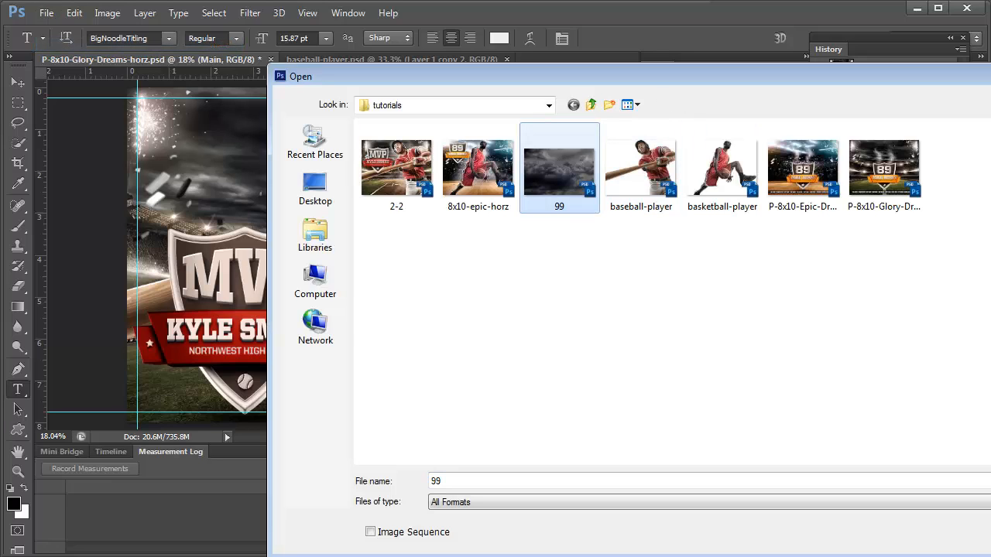
pyautogui.press('Return')
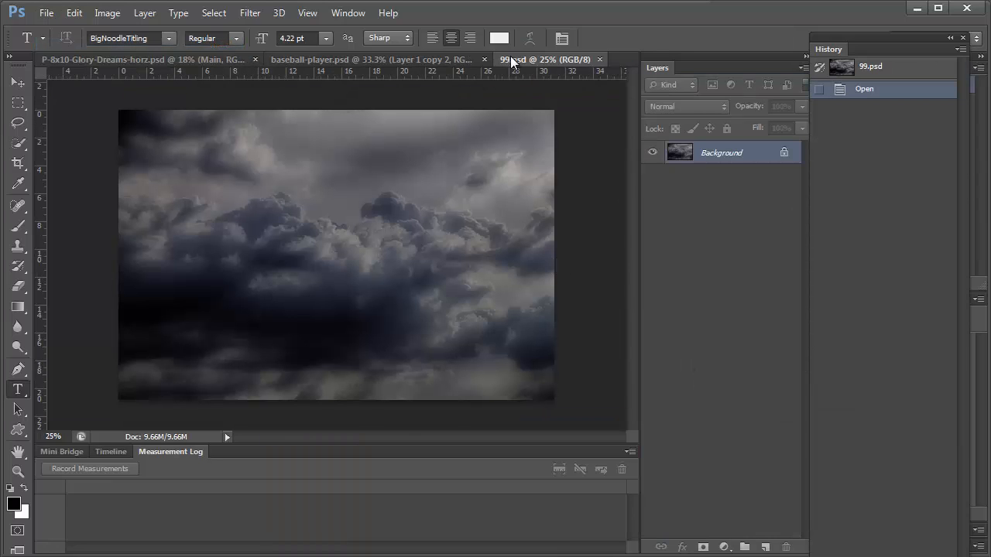
pyautogui.moveTo(512, 61); pyautogui.dragTo(990, 140)
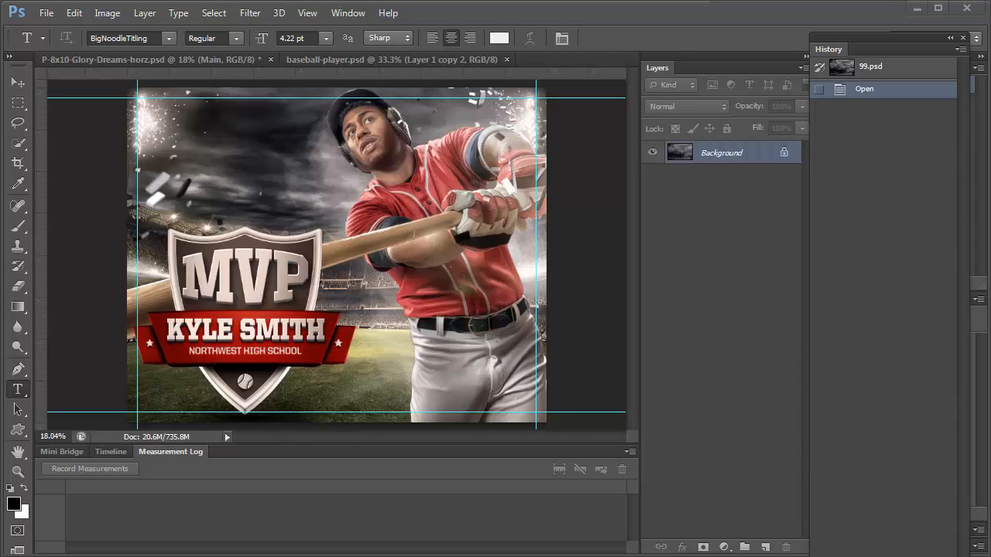